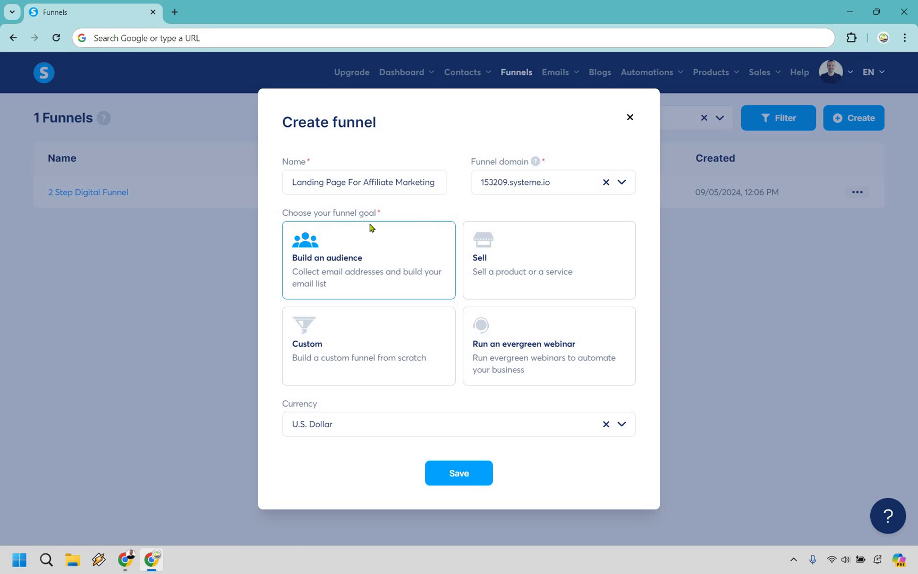
# - Save the new audience-building funnel "Landing Page For Affiliate Marketing" and open it from the funnel list
pyautogui.click(461, 476)
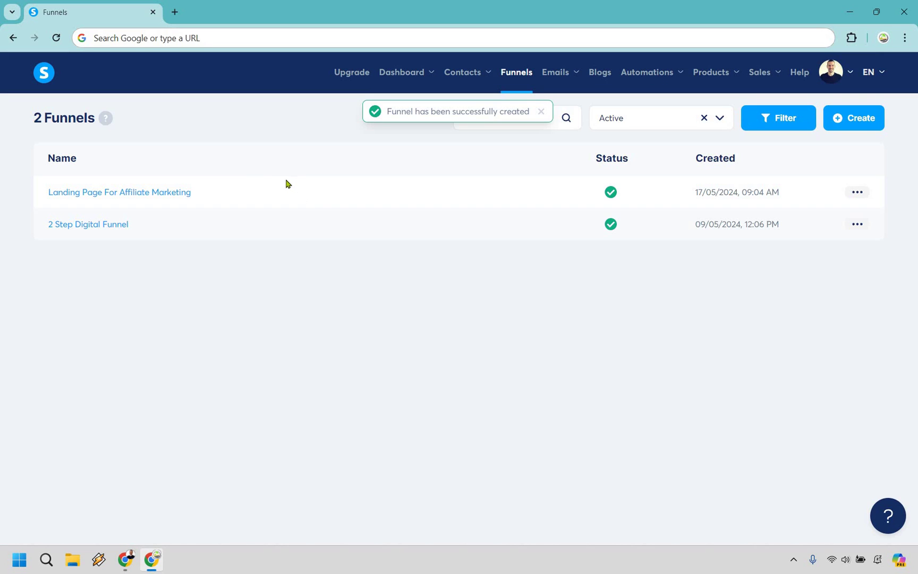
pyautogui.click(175, 194)
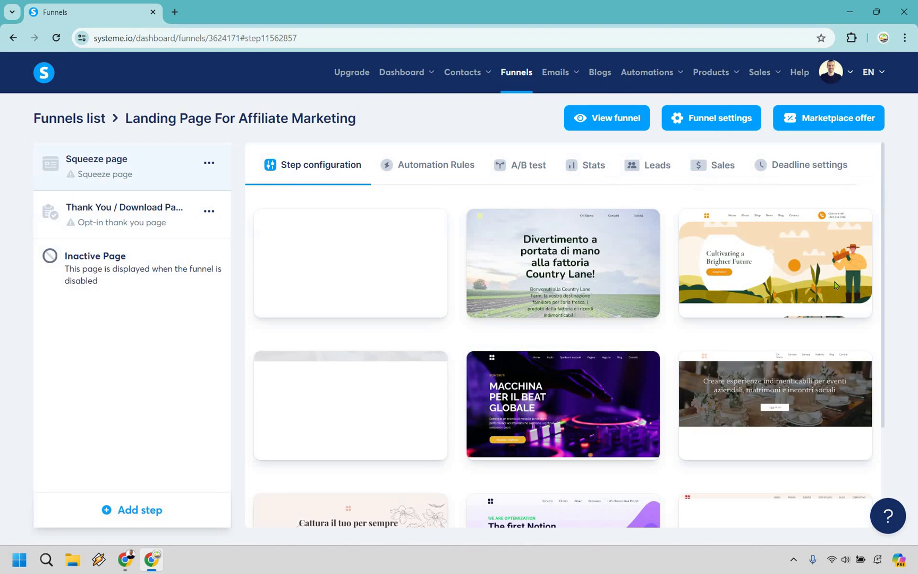
# - Show 30 squeeze page templates at a time, look through the first set of designs and go on to the second
pyautogui.moveTo(804, 271)
pyautogui.scroll(-3, 804, 272)
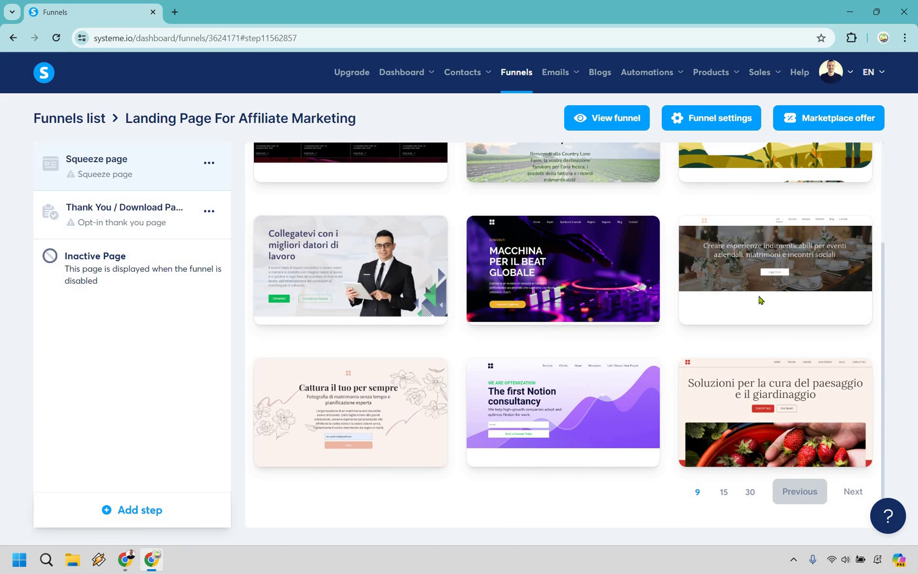
pyautogui.click(755, 267)
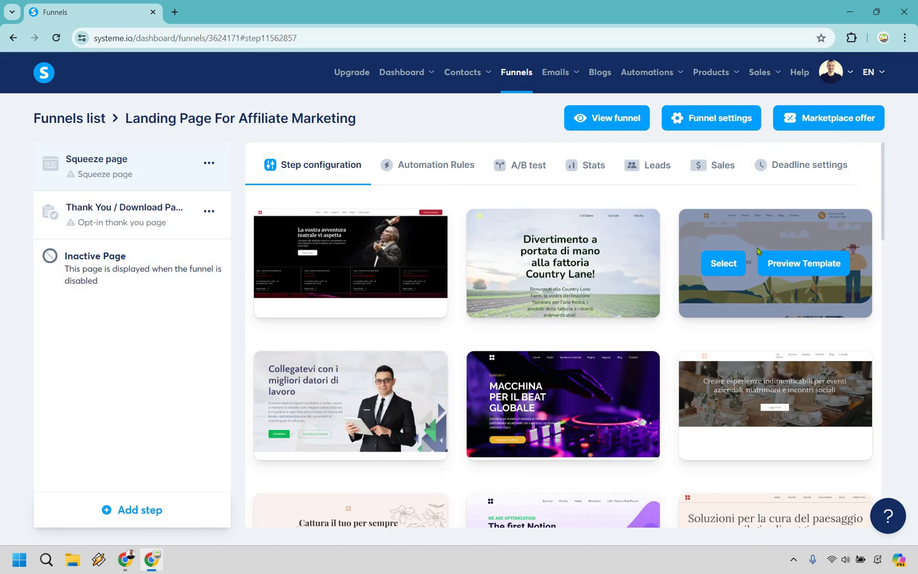
pyautogui.scroll(-7, 755, 249)
pyautogui.scroll(-9, 757, 251)
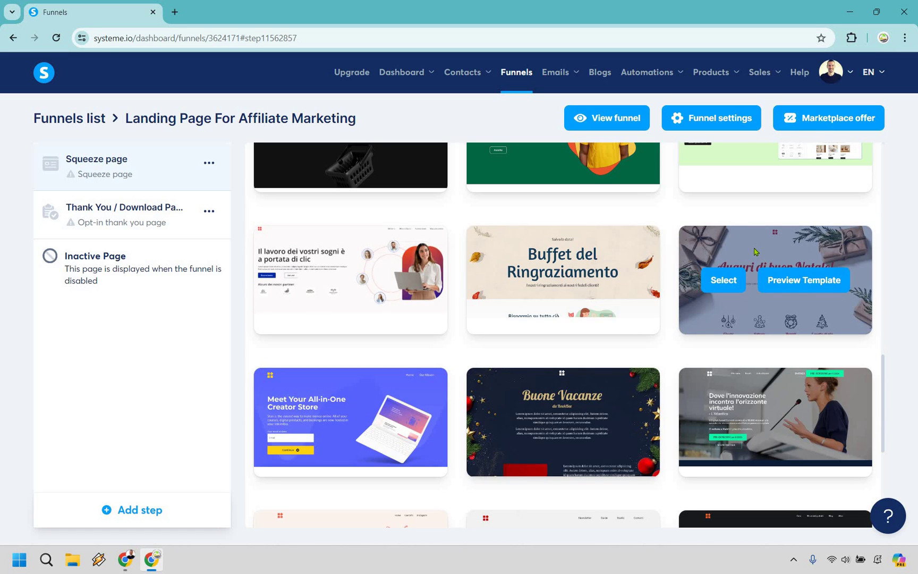
pyautogui.scroll(-4, 757, 250)
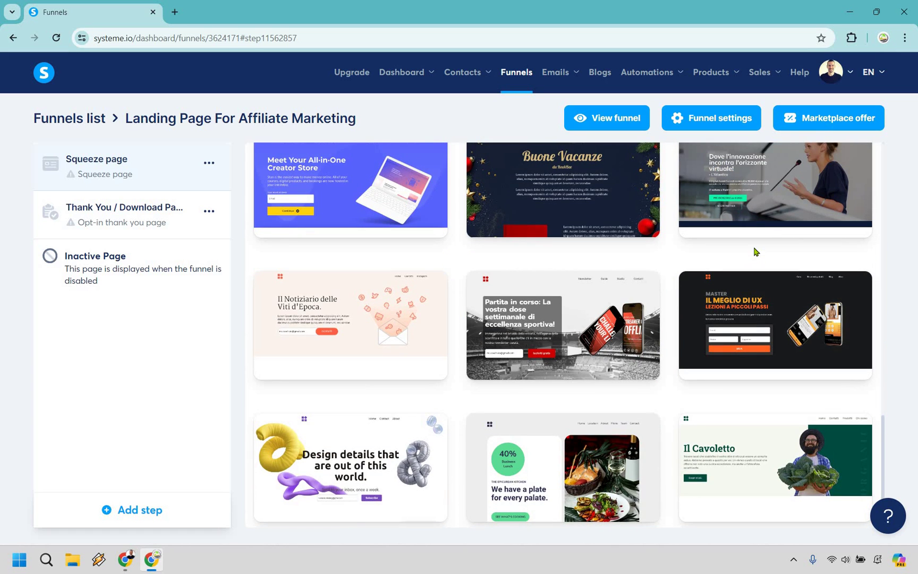
pyautogui.scroll(-1, 756, 250)
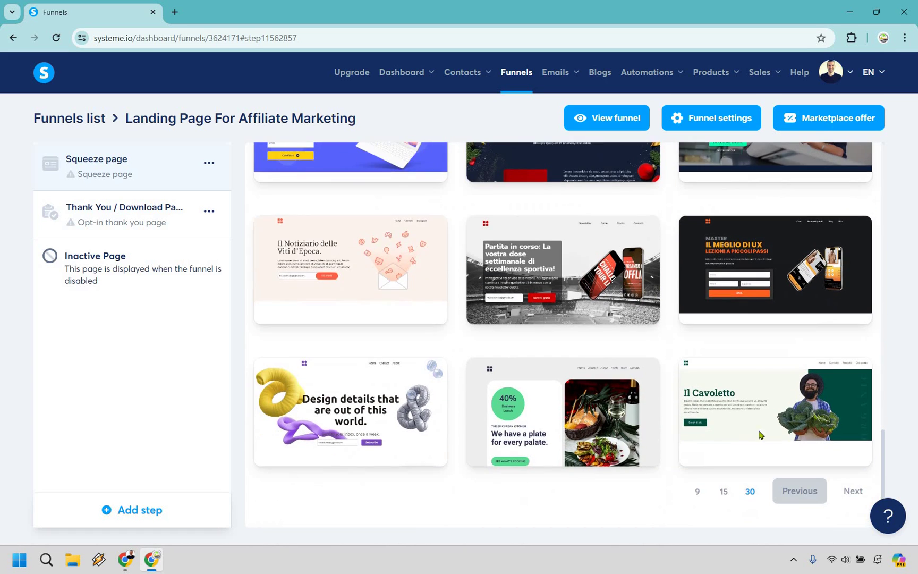
pyautogui.click(852, 492)
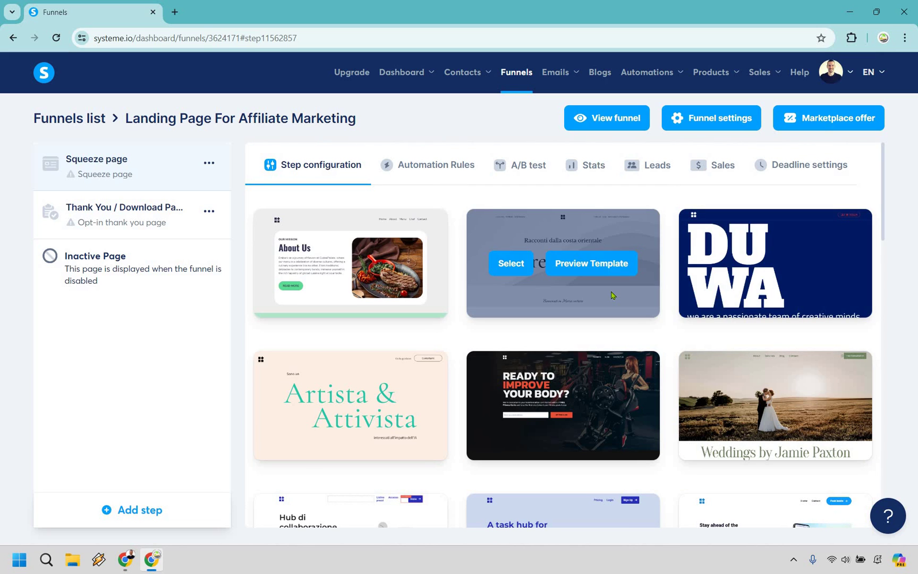
# - Examine the second and third sets of squeeze page templates for a design that suits affiliate marketing
pyautogui.scroll(-3, 611, 295)
pyautogui.scroll(-8, 611, 295)
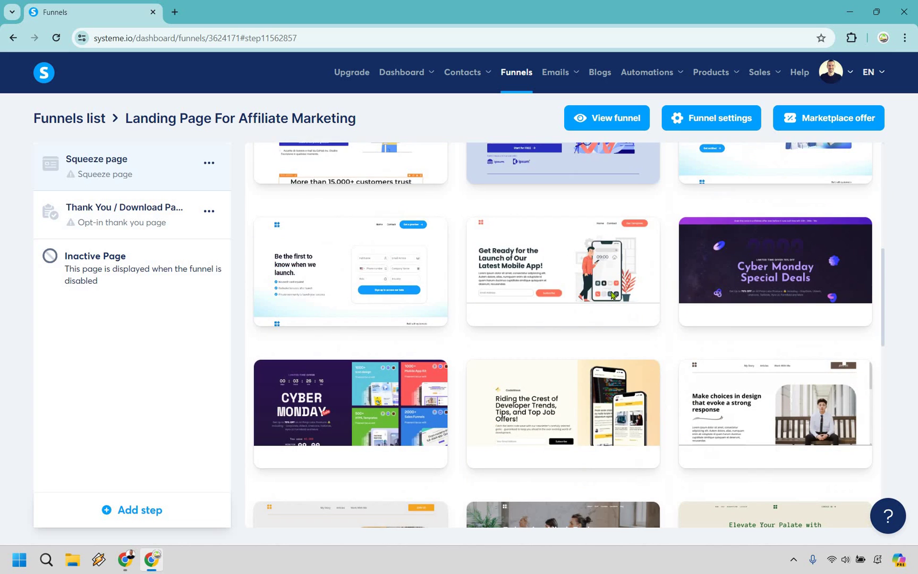
pyautogui.scroll(-4, 611, 295)
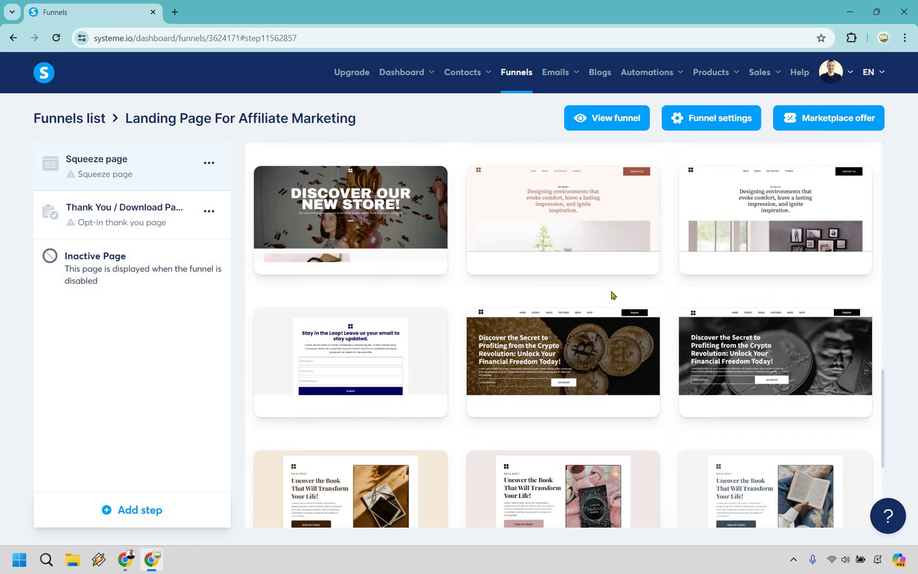
pyautogui.scroll(-4, 611, 296)
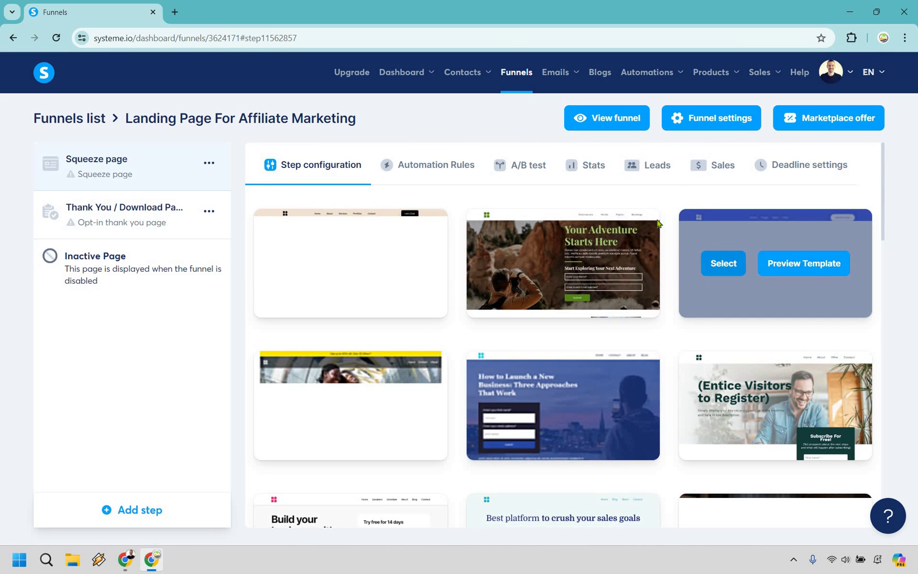
pyautogui.scroll(-4, 657, 223)
pyautogui.scroll(-7, 657, 223)
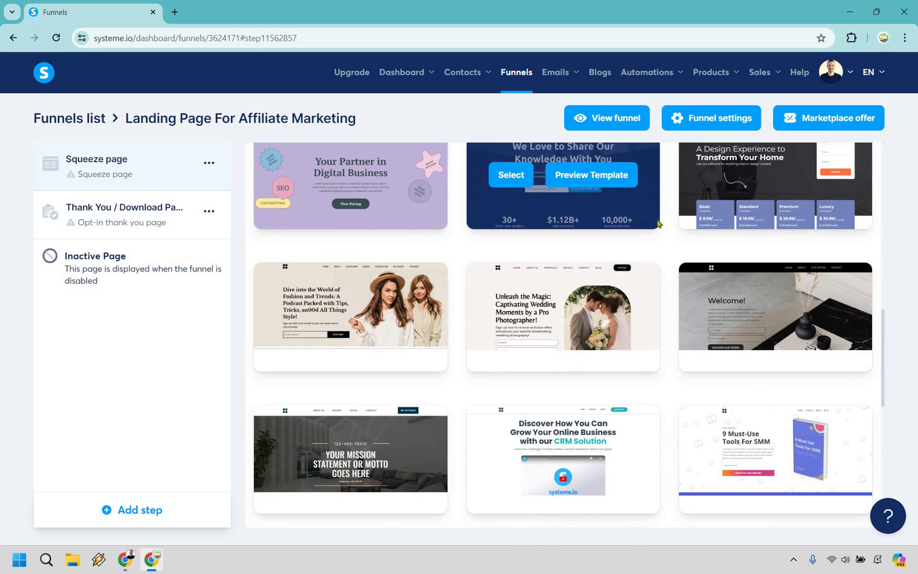
pyautogui.scroll(-3, 658, 223)
pyautogui.scroll(-2, 681, 234)
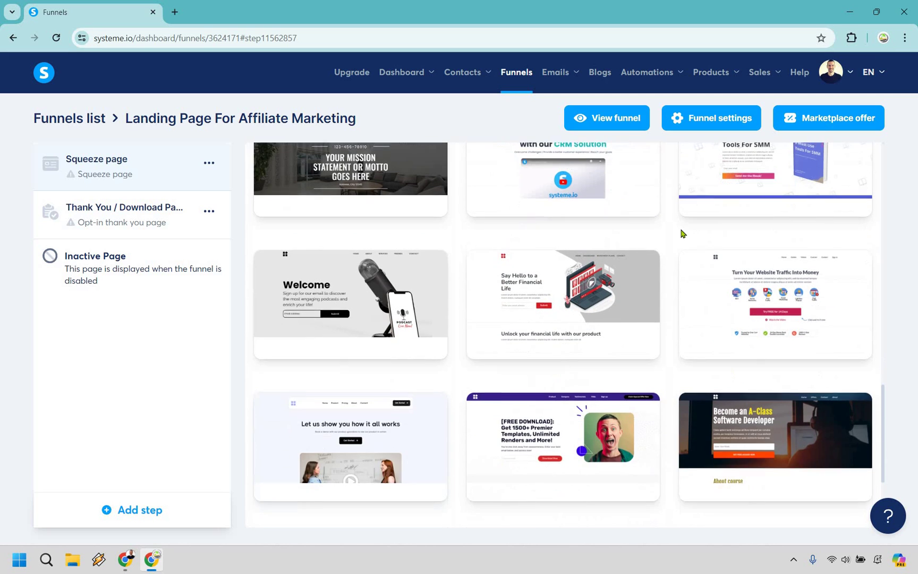
pyautogui.scroll(1, 682, 234)
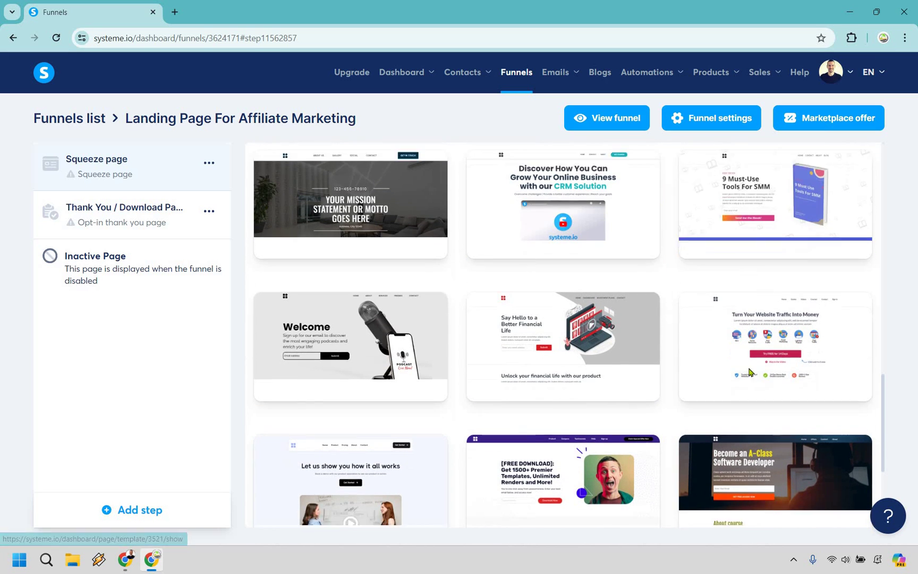
pyautogui.scroll(-4, 749, 372)
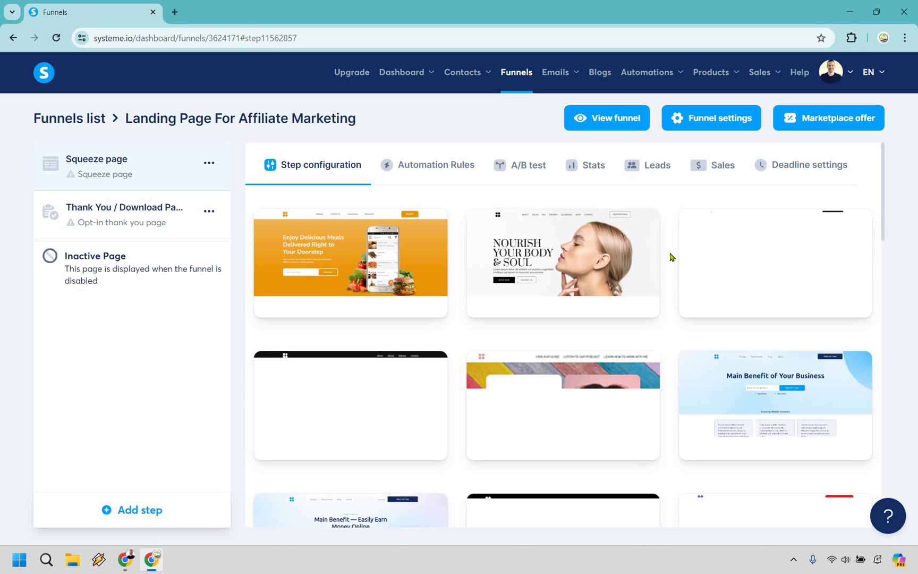
# - Look through the fourth set of squeeze page templates and go on to the fifth
pyautogui.scroll(-4, 670, 256)
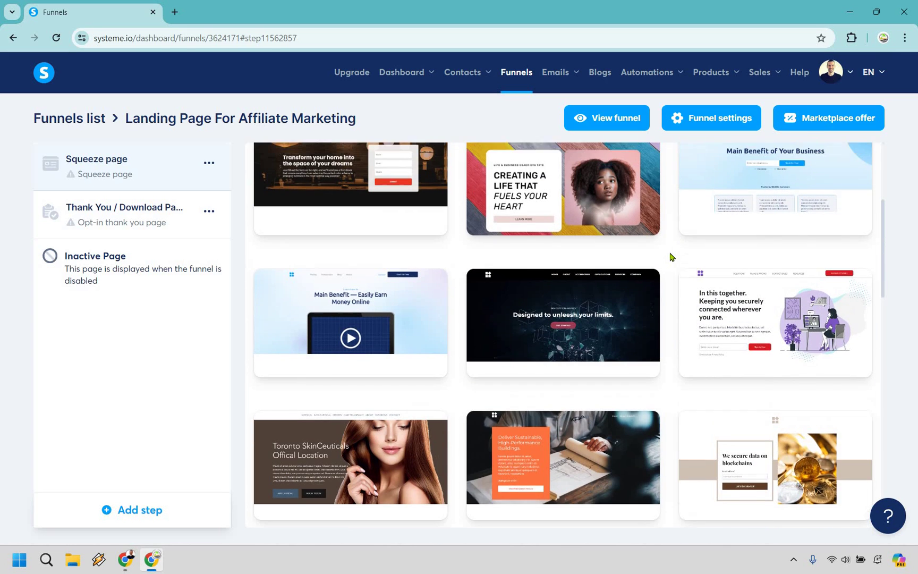
pyautogui.scroll(1, 670, 257)
pyautogui.scroll(-4, 670, 257)
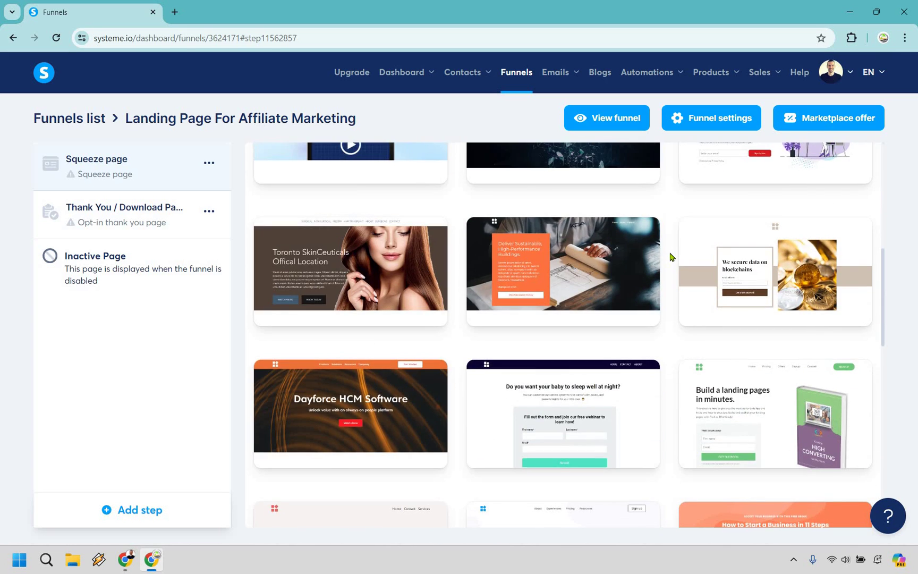
pyautogui.scroll(-3, 670, 256)
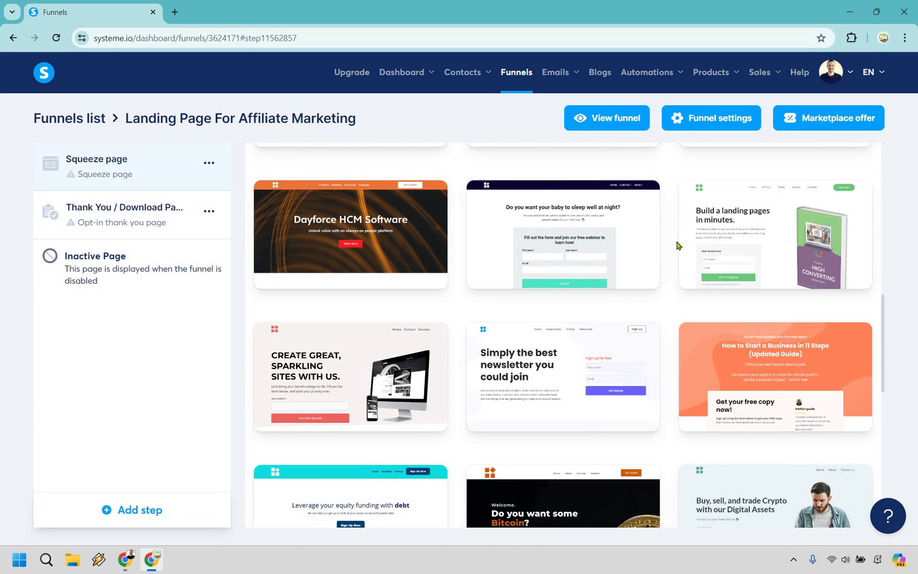
pyautogui.scroll(-4, 677, 245)
pyautogui.scroll(-3, 677, 245)
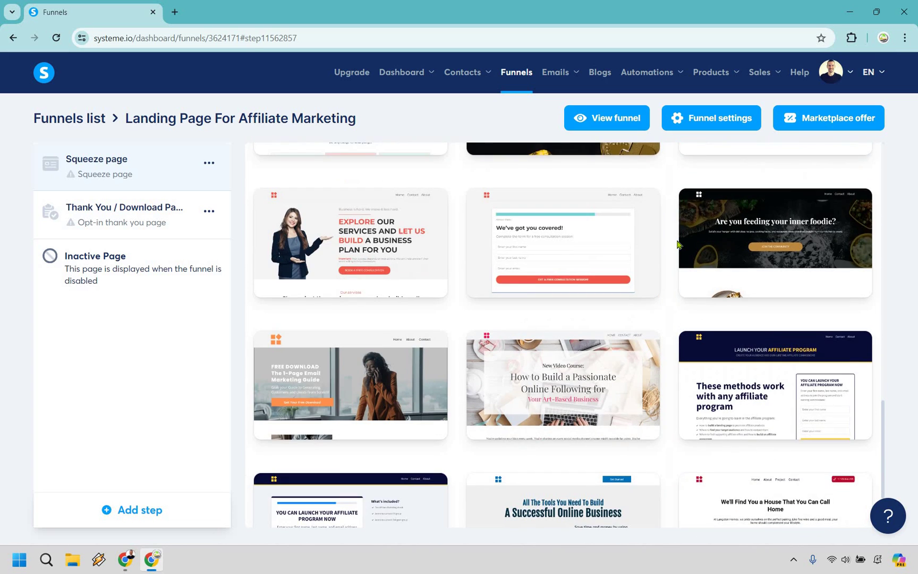
pyautogui.scroll(-2, 676, 244)
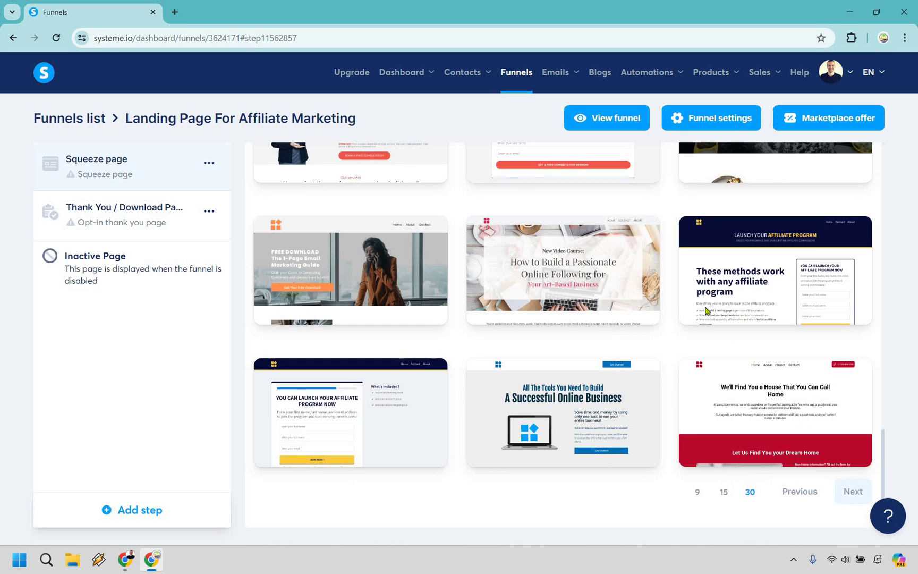
pyautogui.click(853, 491)
# - Choose the "The 3 step system to sell on autopilot!" template with the green mountain background for the squeeze page
pyautogui.scroll(-3, 664, 252)
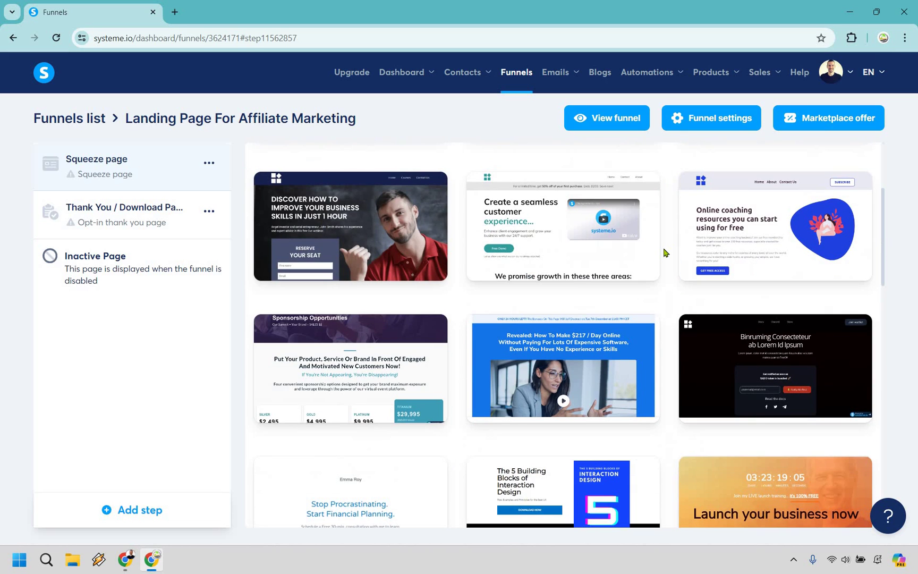
pyautogui.scroll(-6, 664, 252)
pyautogui.scroll(-1, 649, 217)
pyautogui.moveTo(616, 230)
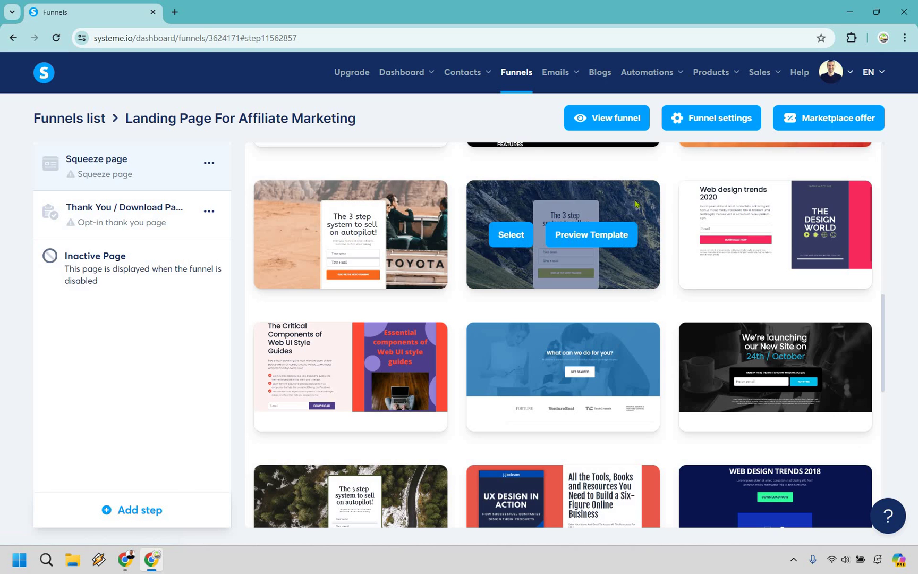
pyautogui.scroll(-2, 433, 287)
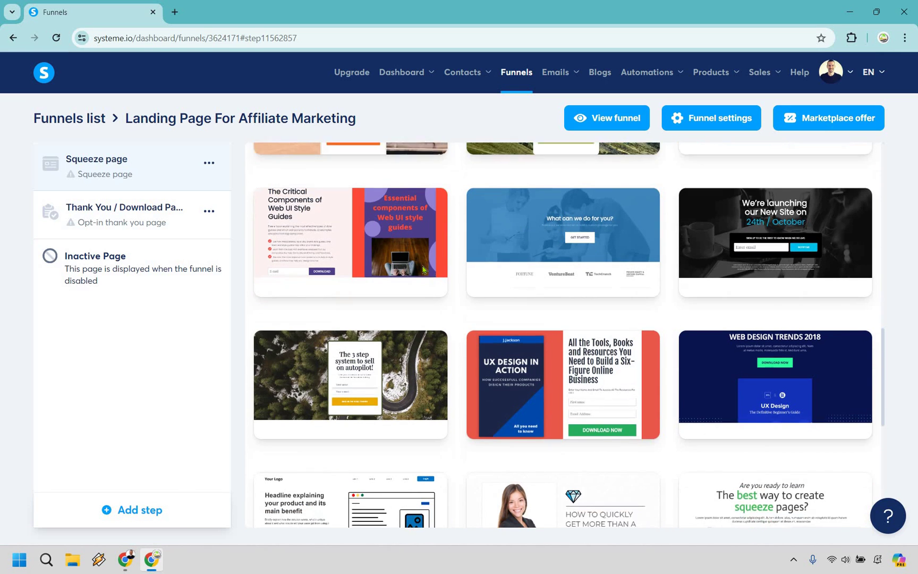
pyautogui.scroll(-2, 423, 270)
pyautogui.scroll(-4, 423, 268)
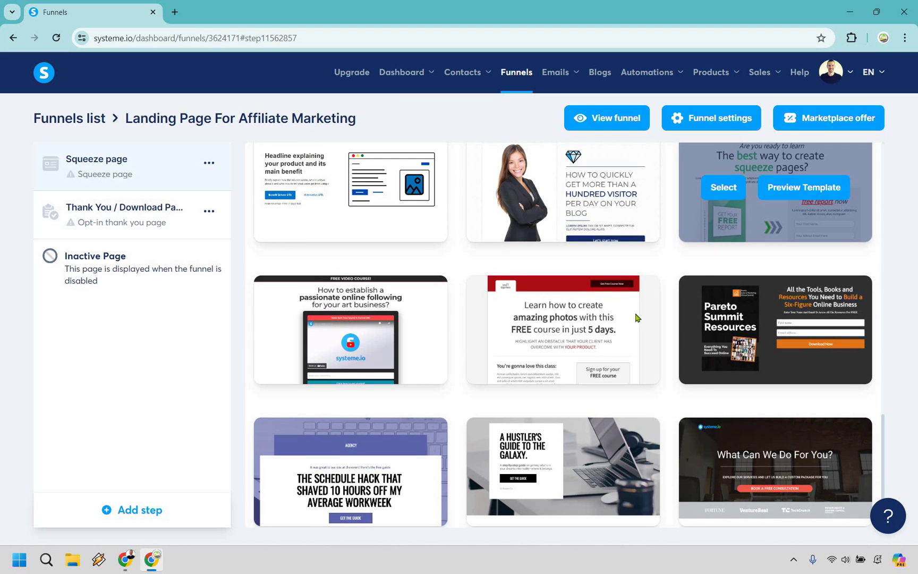
pyautogui.scroll(4, 677, 227)
pyautogui.scroll(3, 677, 227)
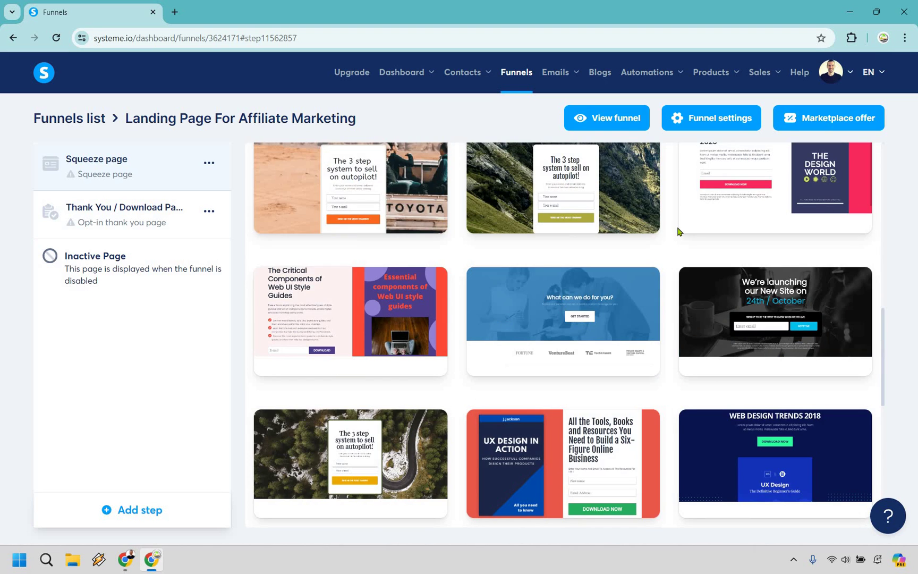
pyautogui.scroll(3, 678, 231)
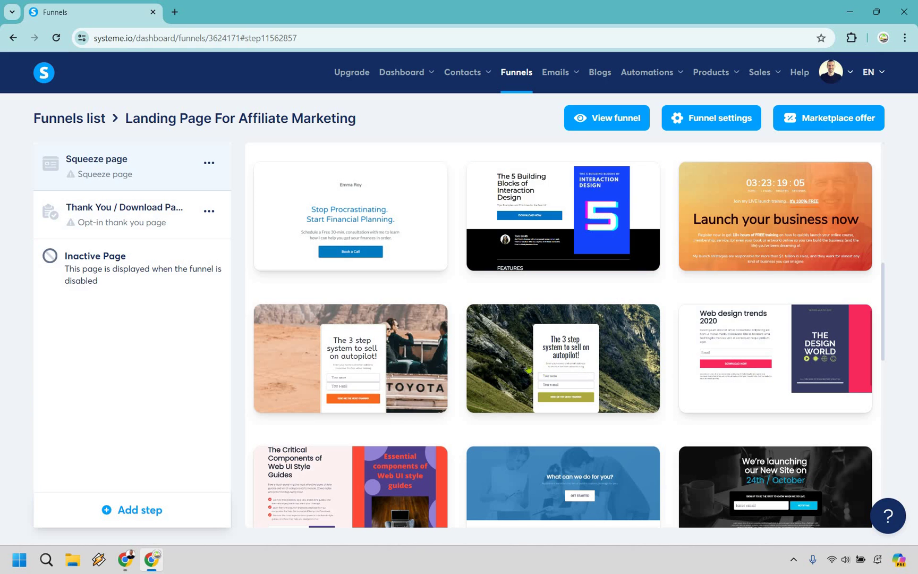
pyautogui.moveTo(514, 366)
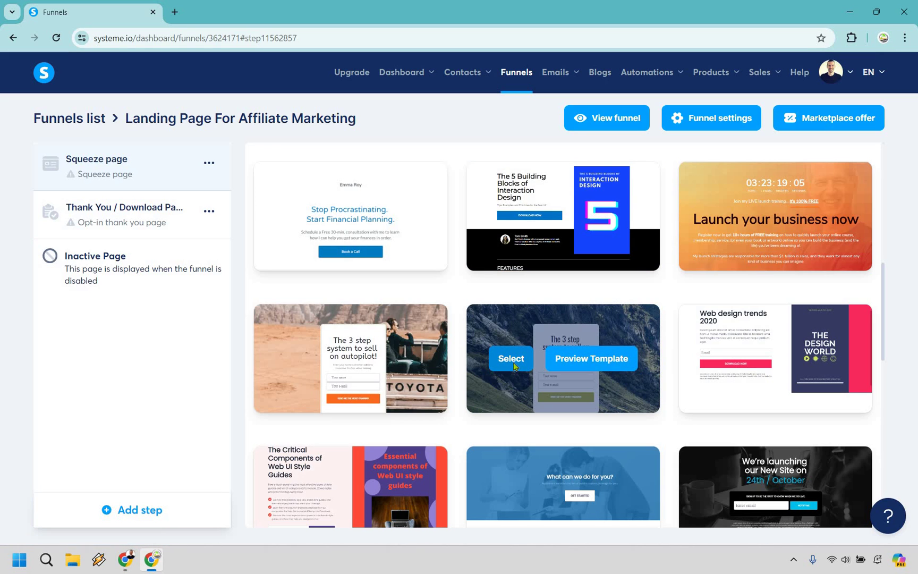
pyautogui.click(511, 358)
# - Set the squeeze page's URL path to free-video and rename the step as Free Video
pyautogui.doubleClick(461, 291)
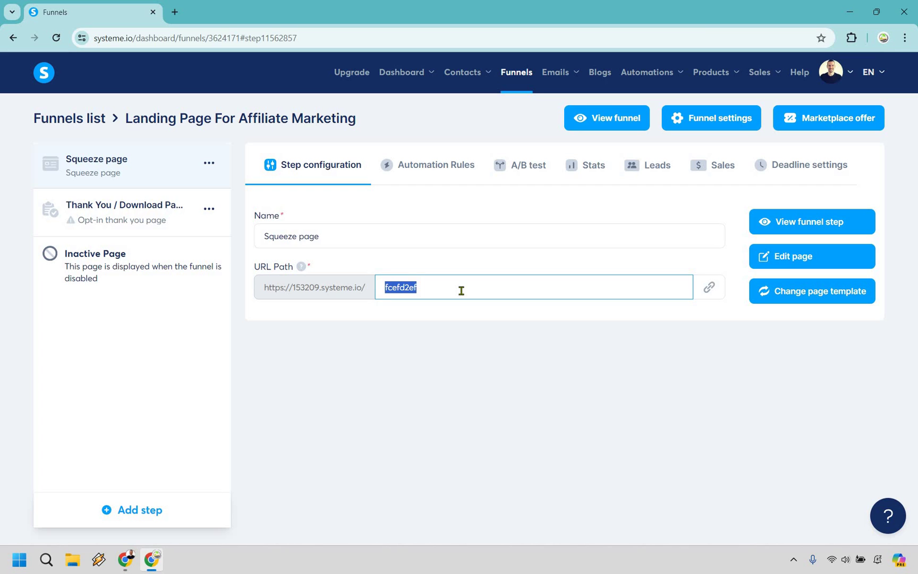
pyautogui.write('free-video')
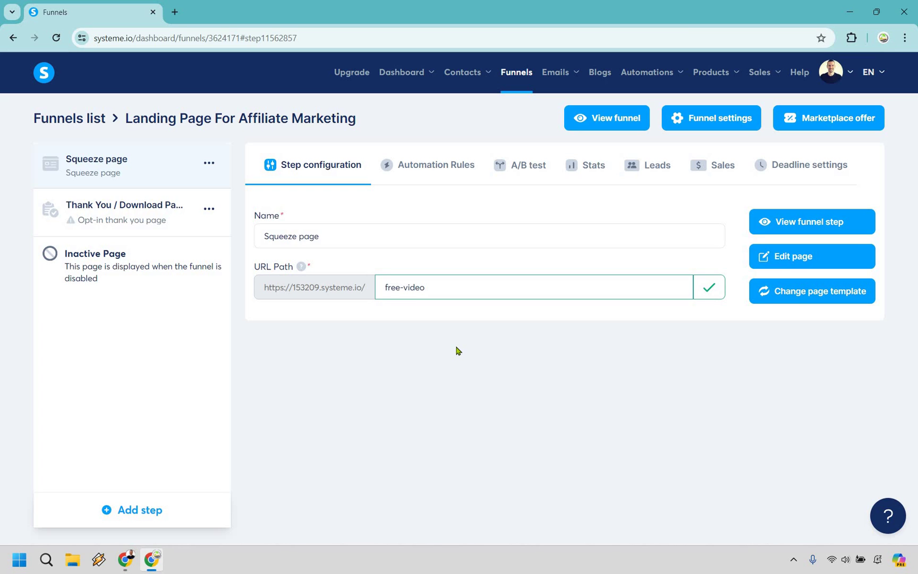
pyautogui.click(458, 351)
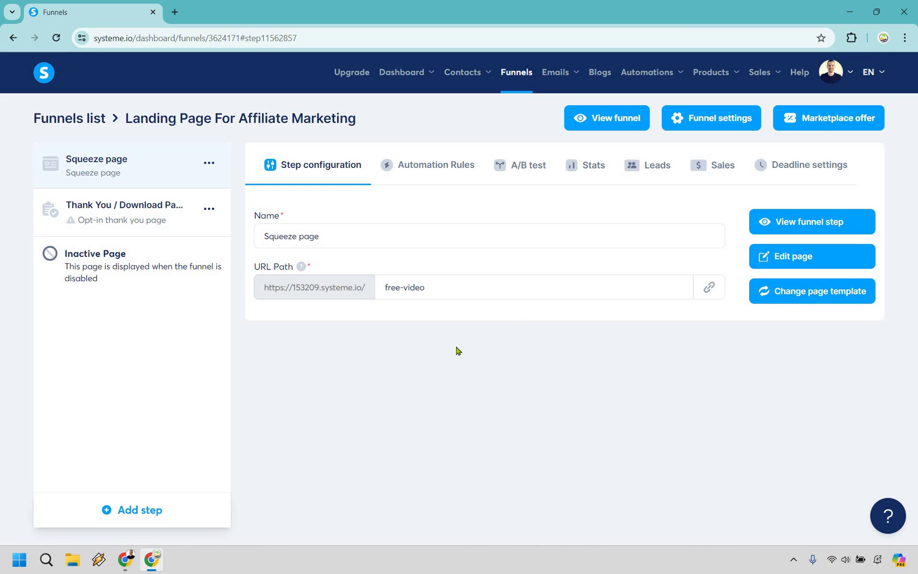
pyautogui.click(379, 240)
pyautogui.hotkey('ctrl', 'a')
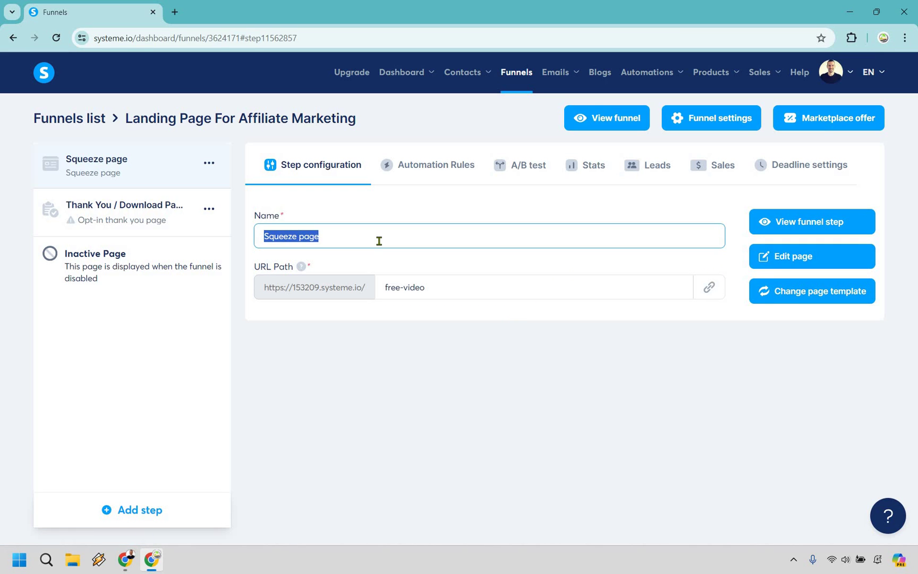
pyautogui.write('Free Video')
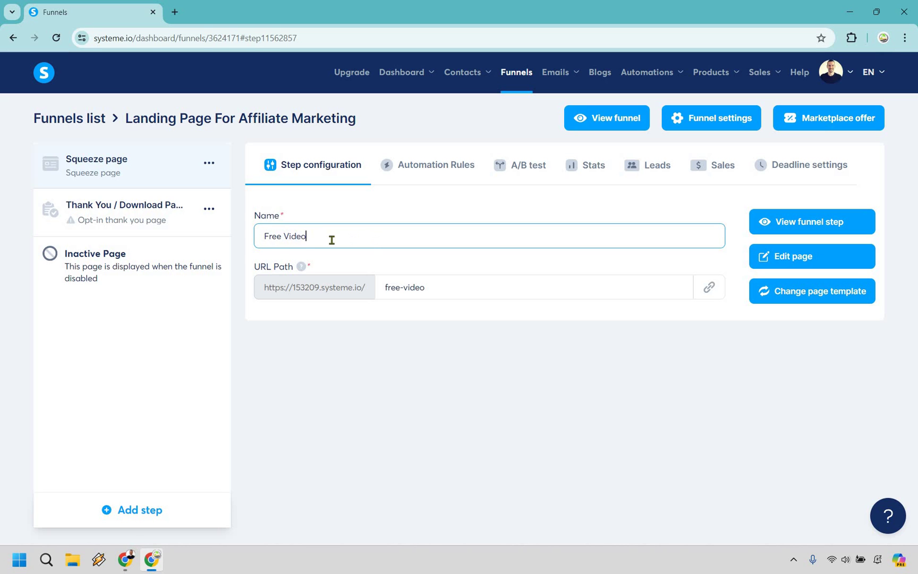
# - Remove the Thank You / Download page step from the funnel
pyautogui.click(209, 210)
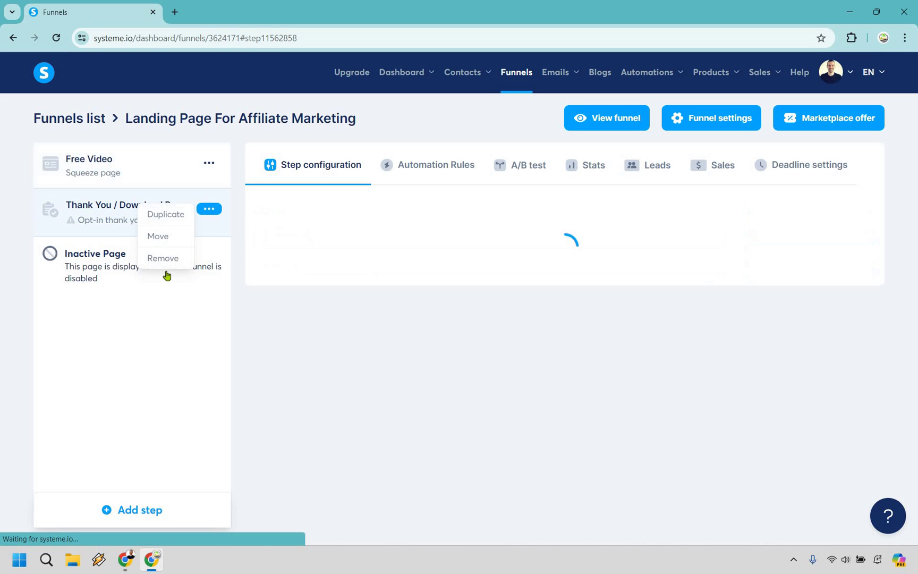
pyautogui.click(163, 258)
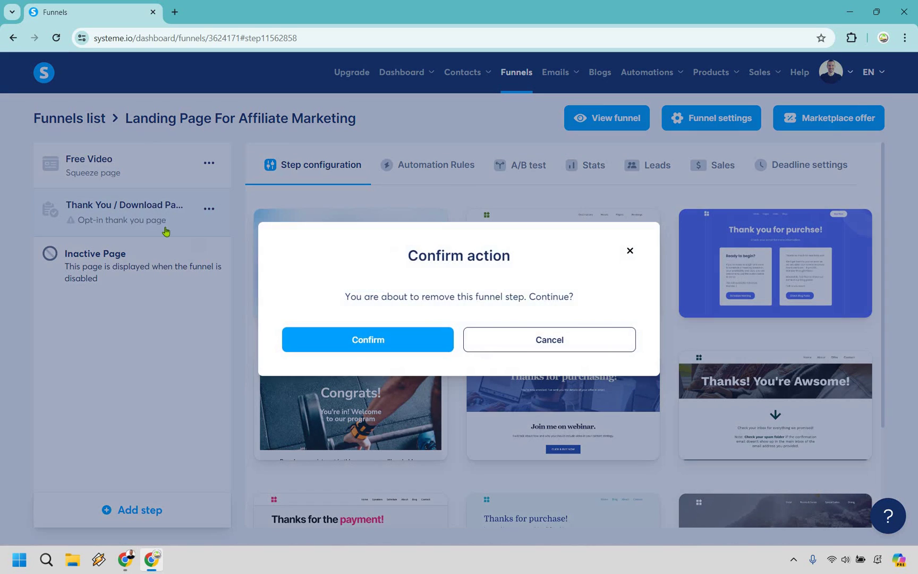
pyautogui.click(368, 339)
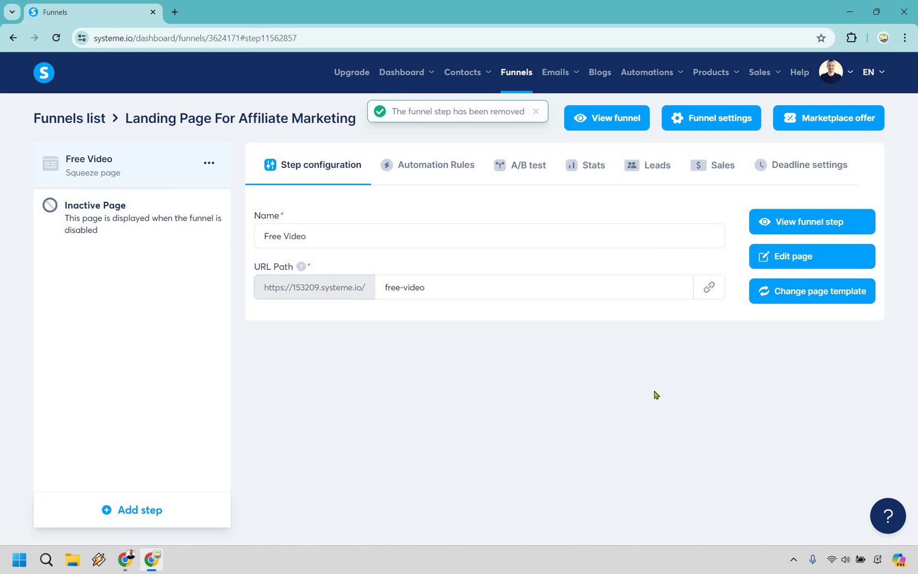
# - Open the Free Video page for editing and replace the section's mountain background image with the light grey background color E4E2E2
pyautogui.click(781, 258)
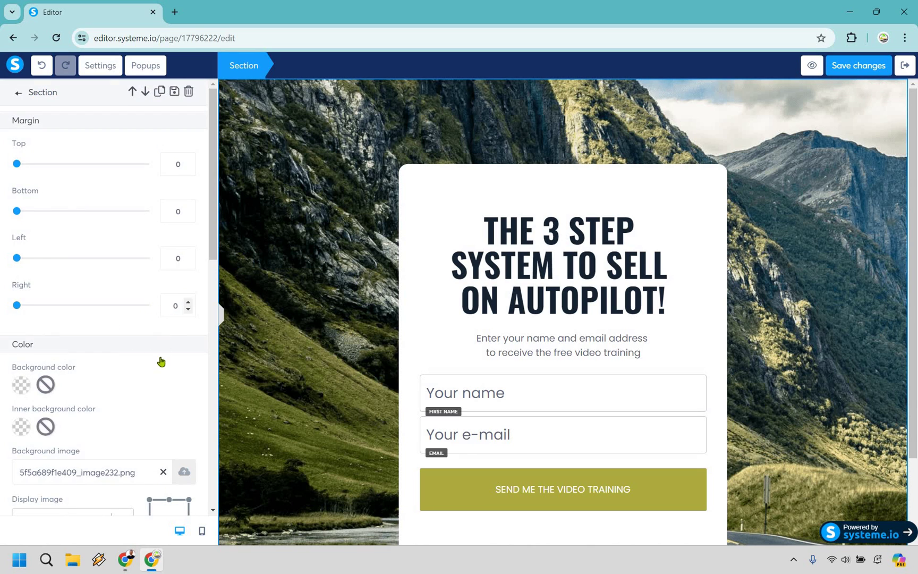
pyautogui.scroll(-2, 161, 361)
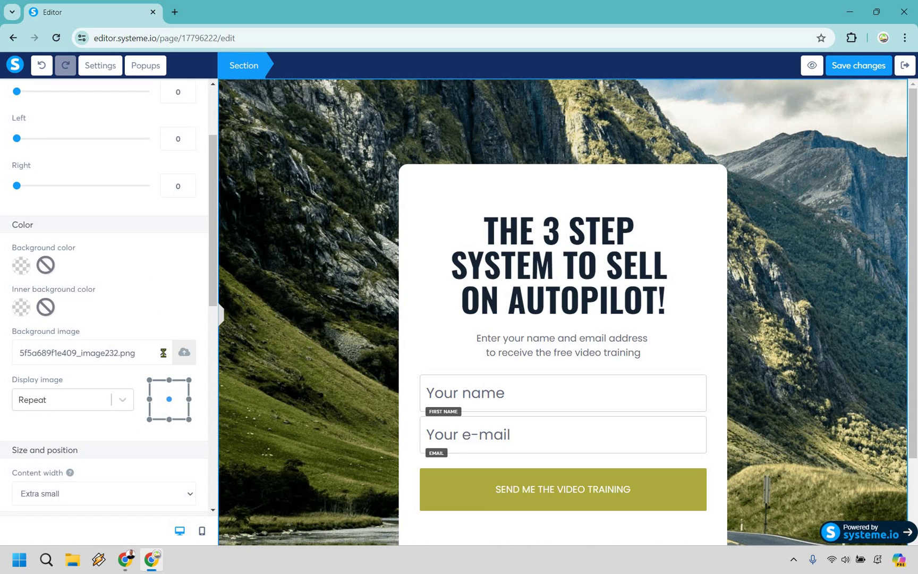
pyautogui.click(163, 352)
pyautogui.click(20, 271)
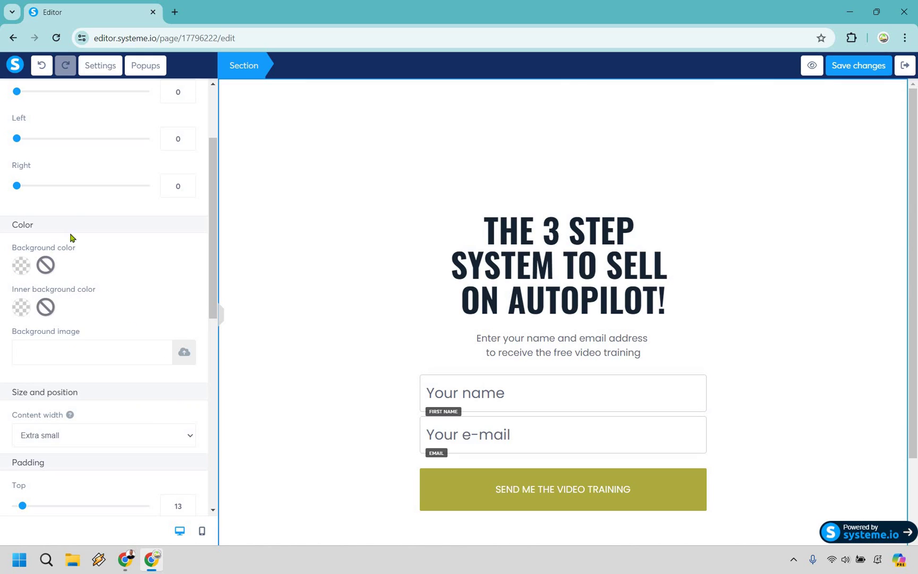
pyautogui.click(65, 165)
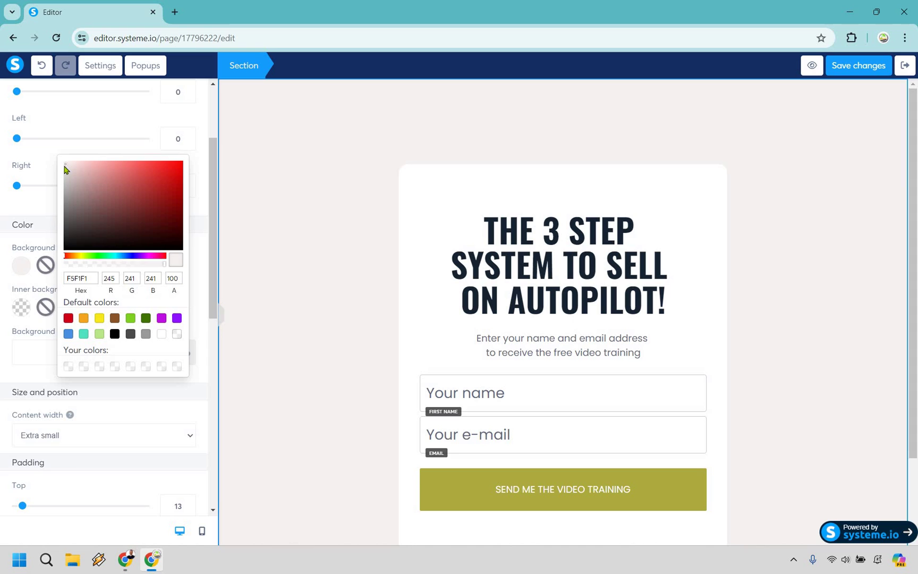
pyautogui.click(65, 170)
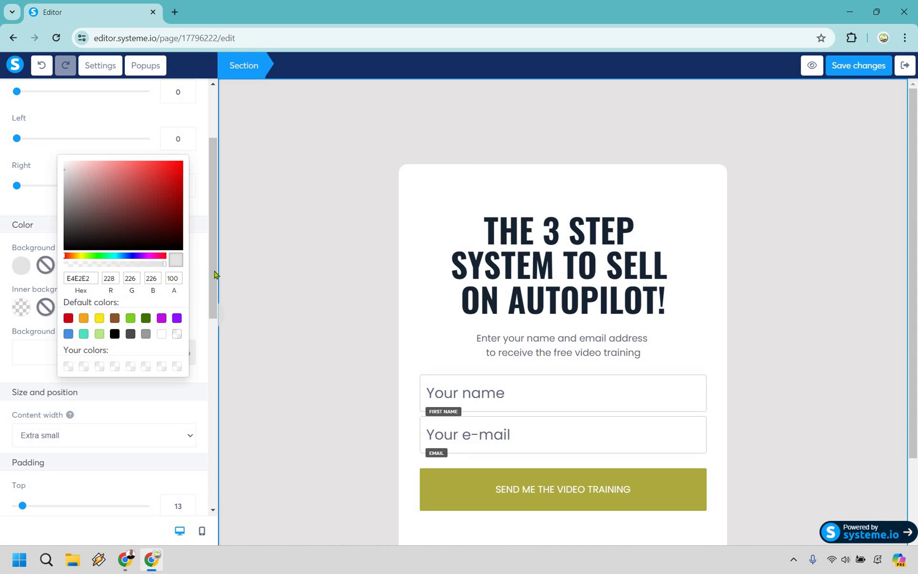
pyautogui.click(632, 391)
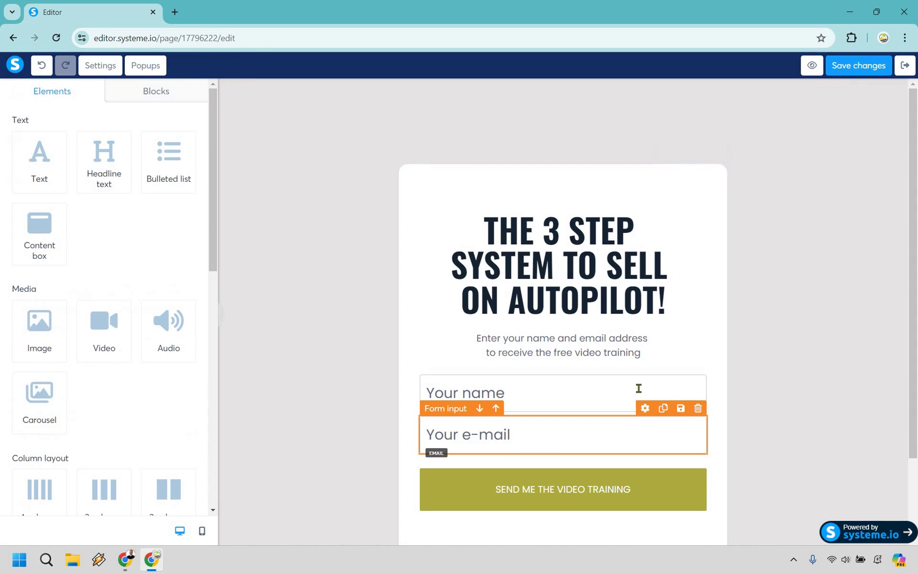
# - Delete the "Your name" form input from the opt-in form
pyautogui.click(697, 366)
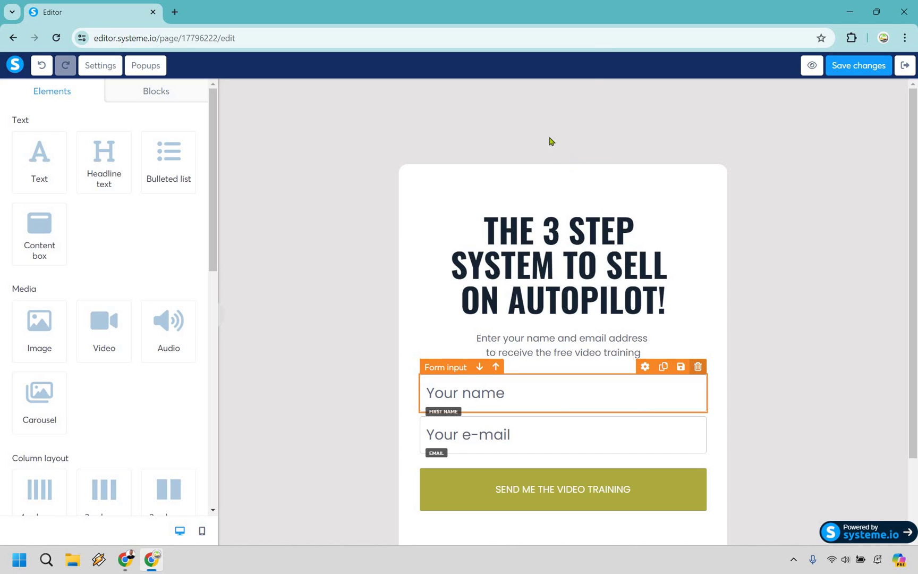
pyautogui.click(512, 115)
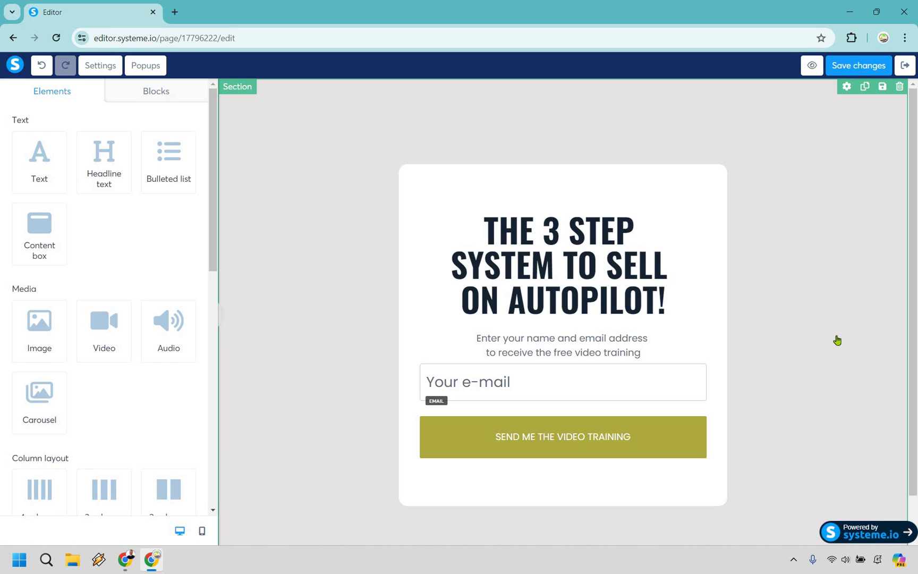
pyautogui.click(861, 323)
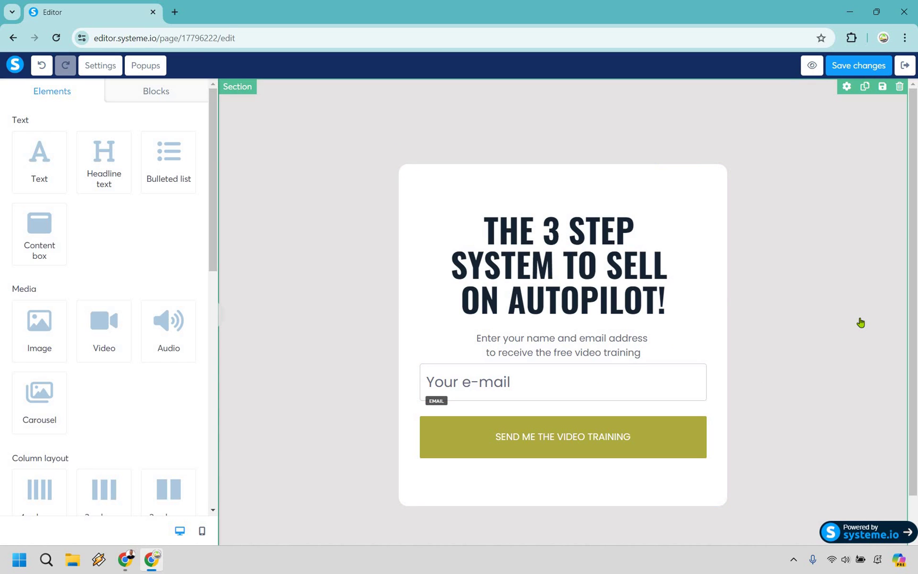
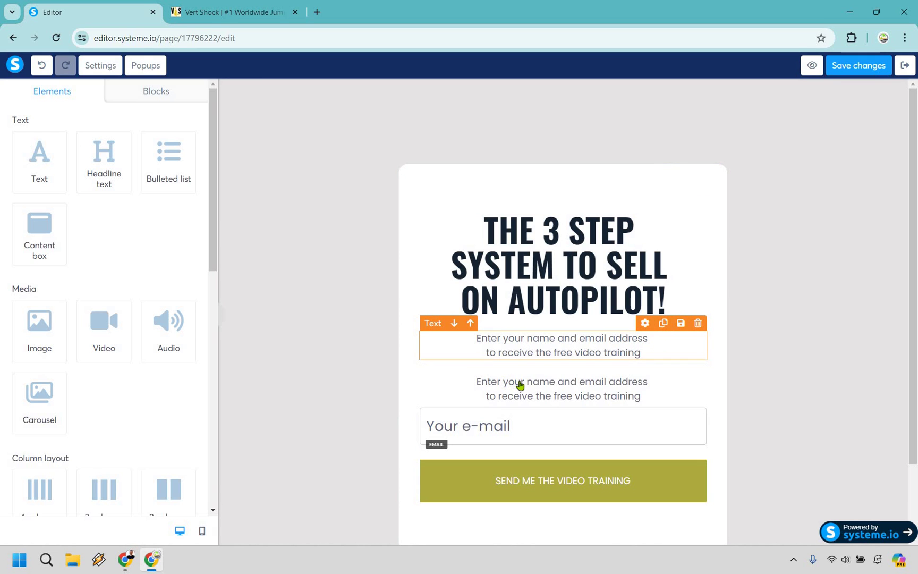
# - Move a copy of the description text above the headline and replace its wording with "Free Video Reveals..."
pyautogui.moveTo(535, 224); pyautogui.dragTo(560, 245)
pyautogui.tripleClick(560, 244)
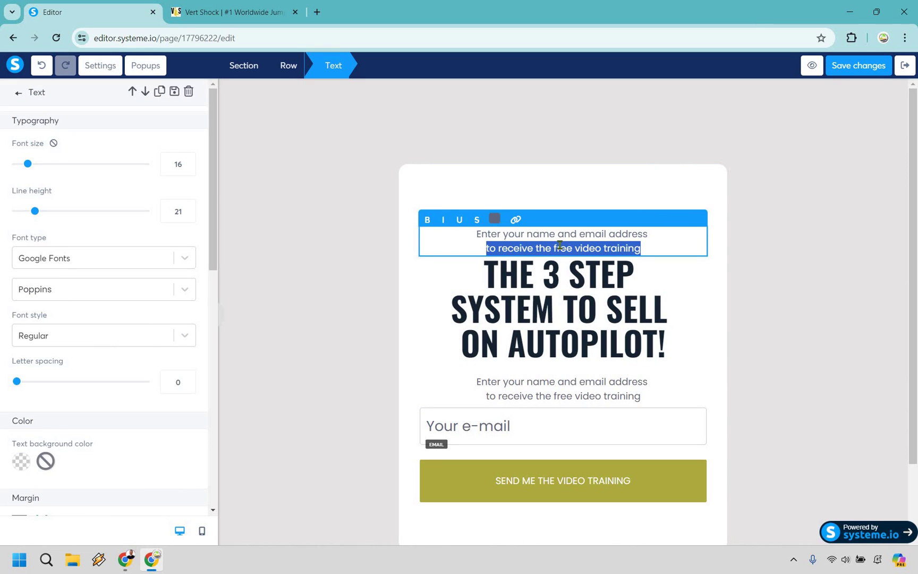
pyautogui.hotkey('ctrl', 'a')
pyautogui.write('Fre')
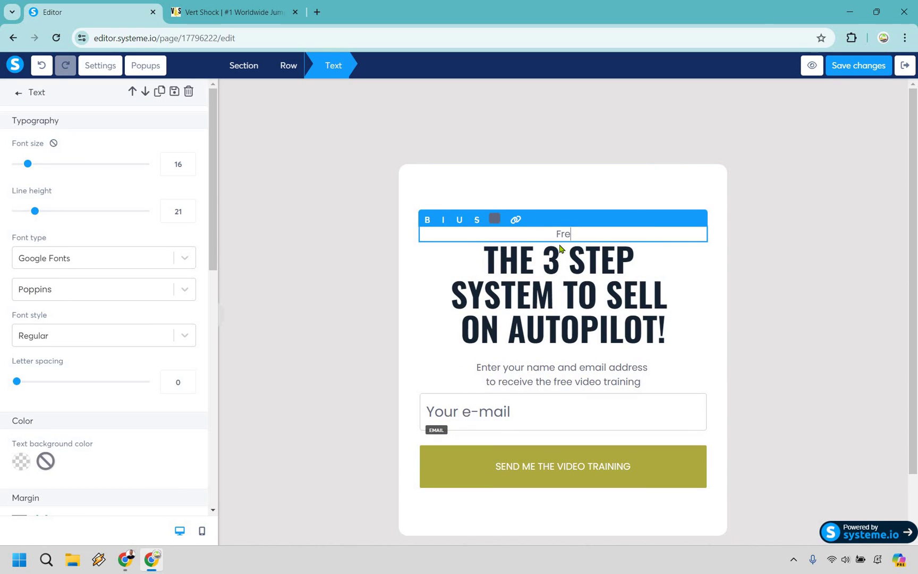
pyautogui.write('e Video Reveals...')
pyautogui.press('Escape')
# - Set the top margin of the "Free Video Reveals..." text to 0 and increase its bottom margin
pyautogui.click(645, 232)
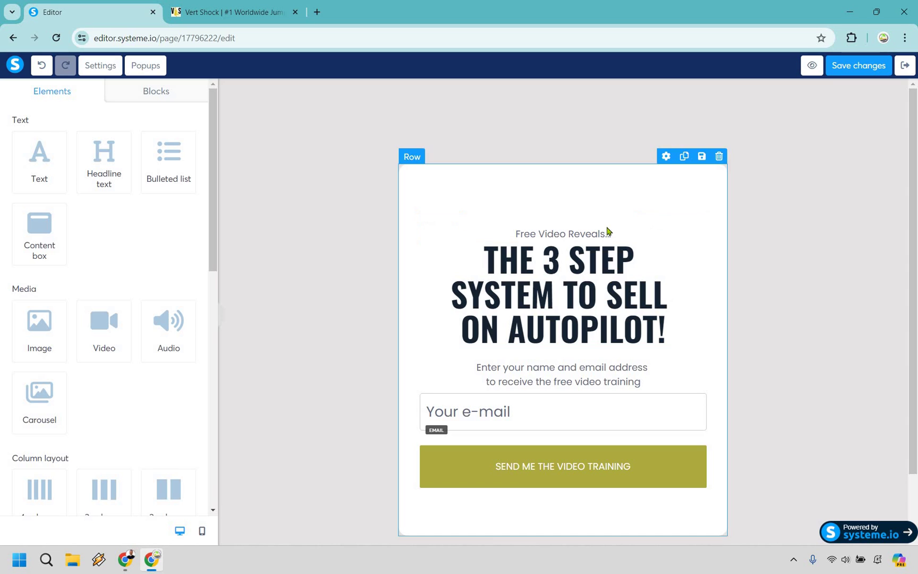
pyautogui.scroll(-7, 30, 210)
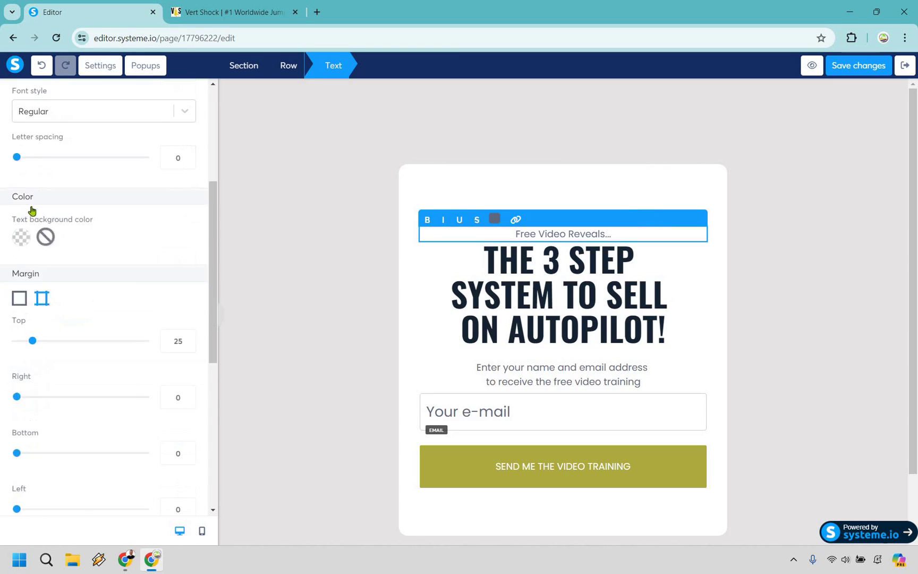
pyautogui.moveTo(33, 208); pyautogui.dragTo(30, 319)
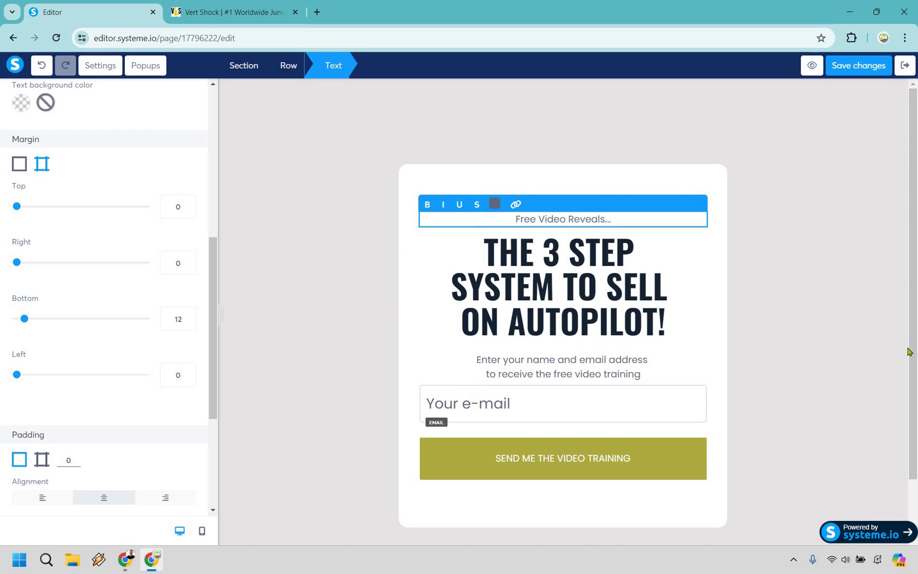
pyautogui.click(830, 275)
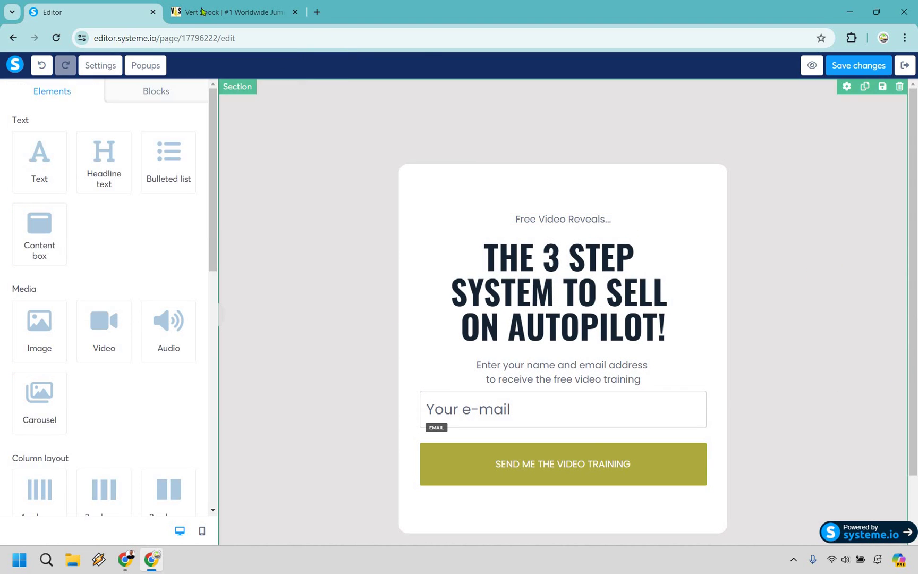
# - Check the Vert Shock sales page headline and change the squeeze page headline to "How To Dunk Like A Total Badass..."
pyautogui.click(202, 11)
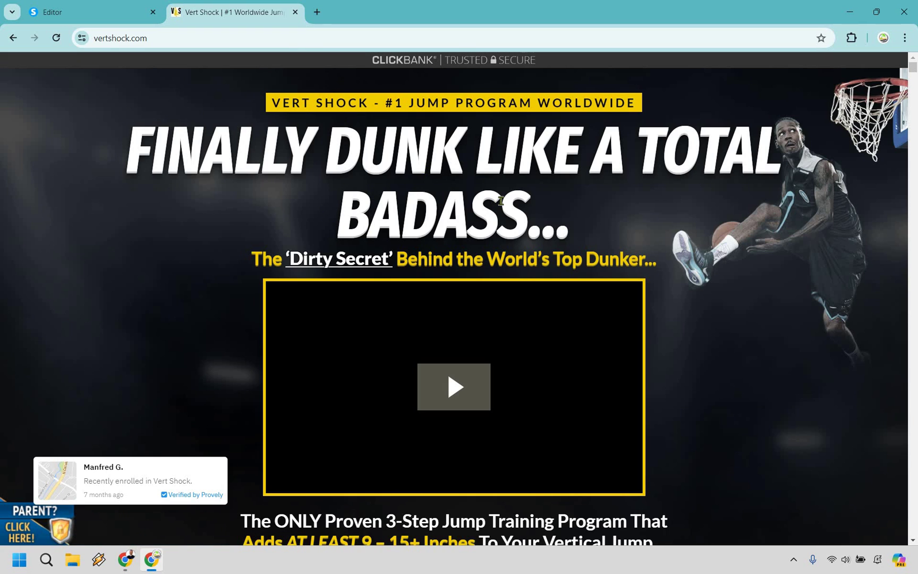
pyautogui.hotkey('ctrl', 'shift', 'Tab')
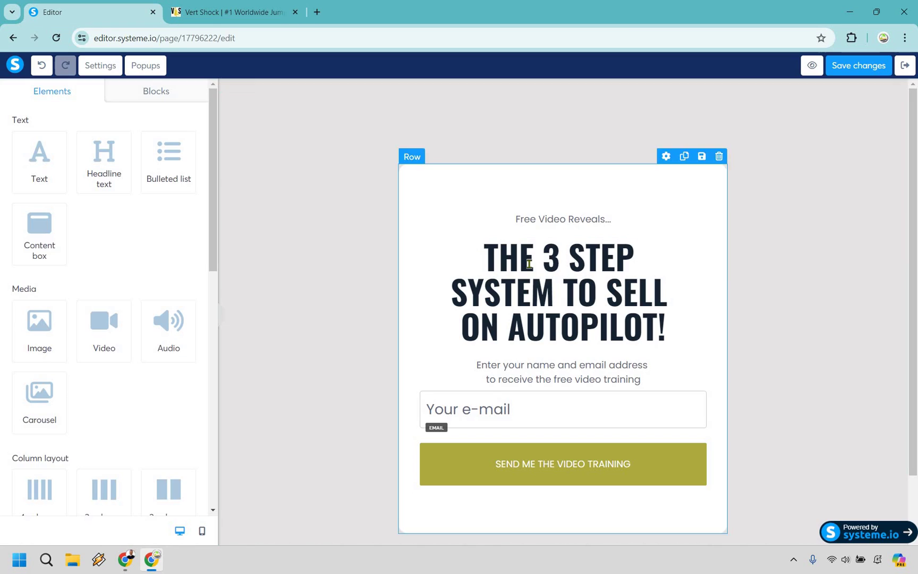
pyautogui.click(529, 264)
pyautogui.tripleClick(528, 264)
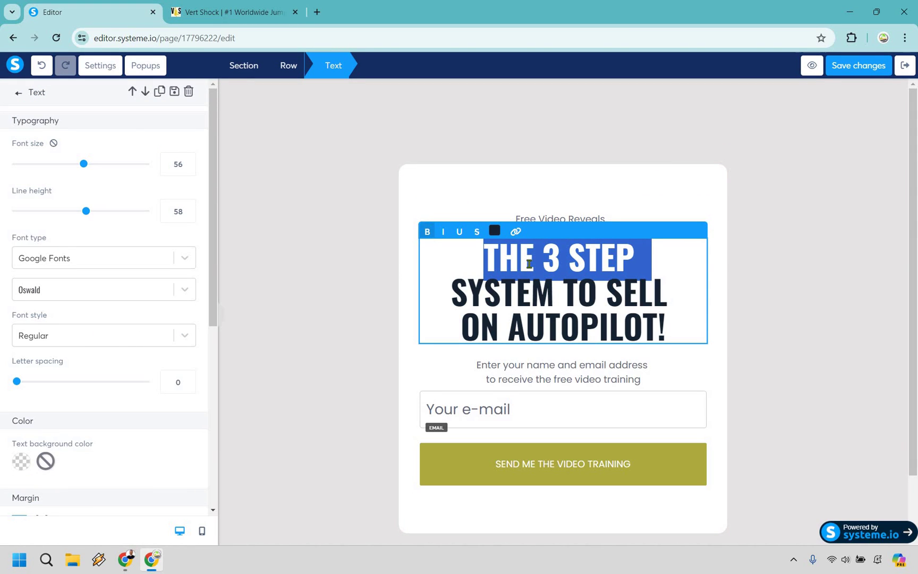
pyautogui.hotkey('ctrl', 'a')
pyautogui.press('BackSpace')
pyautogui.write('How To Dunk Like A Total Badass...')
pyautogui.click(412, 154)
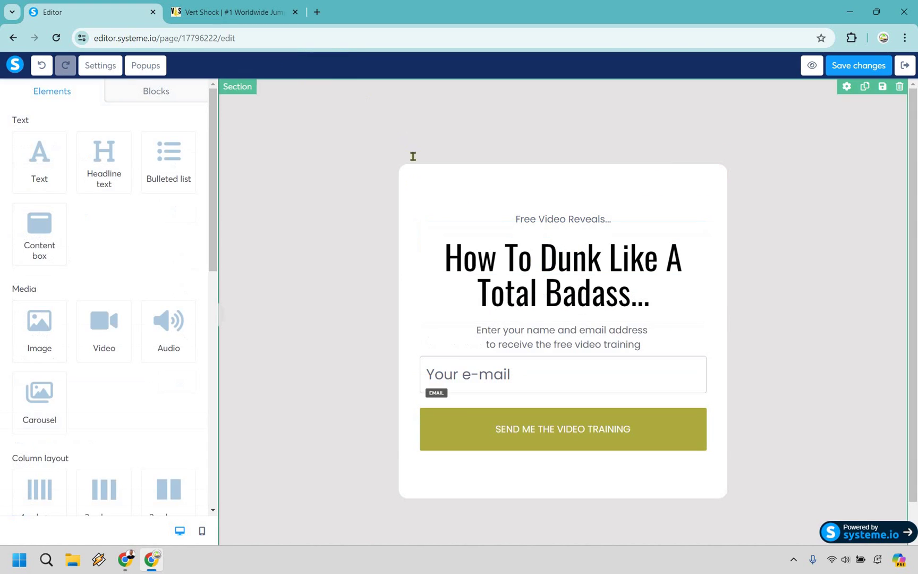
# - Copy "The 'Dirty Secret' Behind the World's Top Dunker..." from the Vert Shock page and replace the text below the headline with it
pyautogui.hotkey('ctrl', 'Tab')
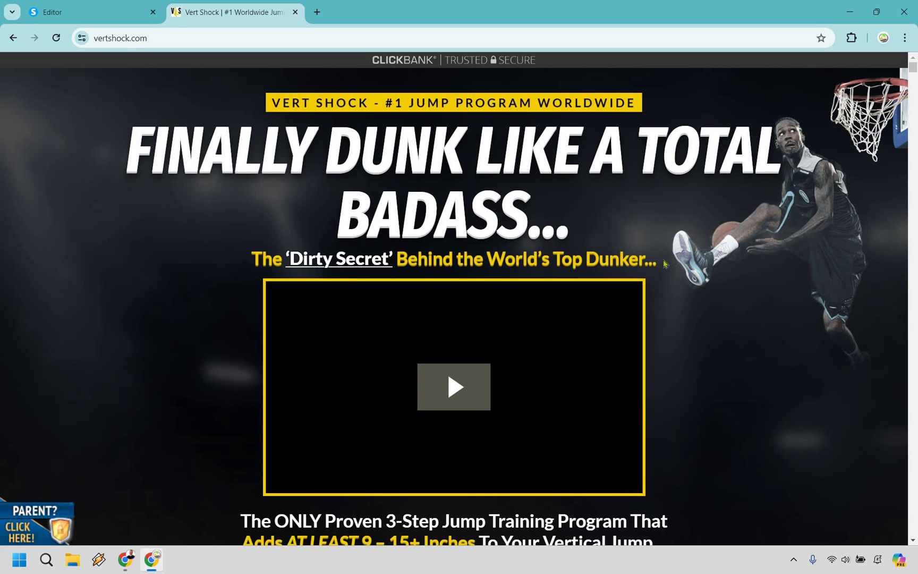
pyautogui.tripleClick(253, 259)
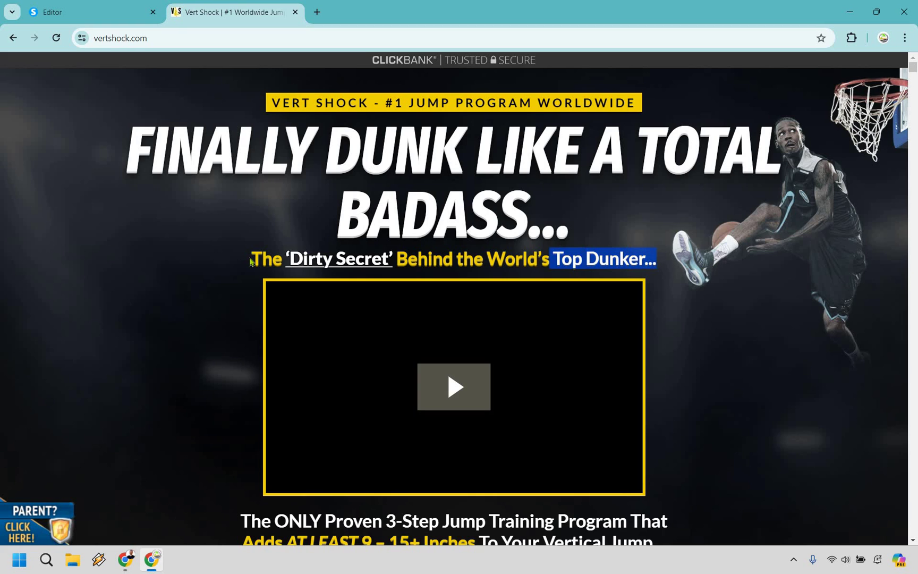
pyautogui.hotkey('ctrl', 'c')
pyautogui.hotkey('ctrl', 'Tab')
pyautogui.tripleClick(547, 329)
pyautogui.hotkey('ctrl', 'v')
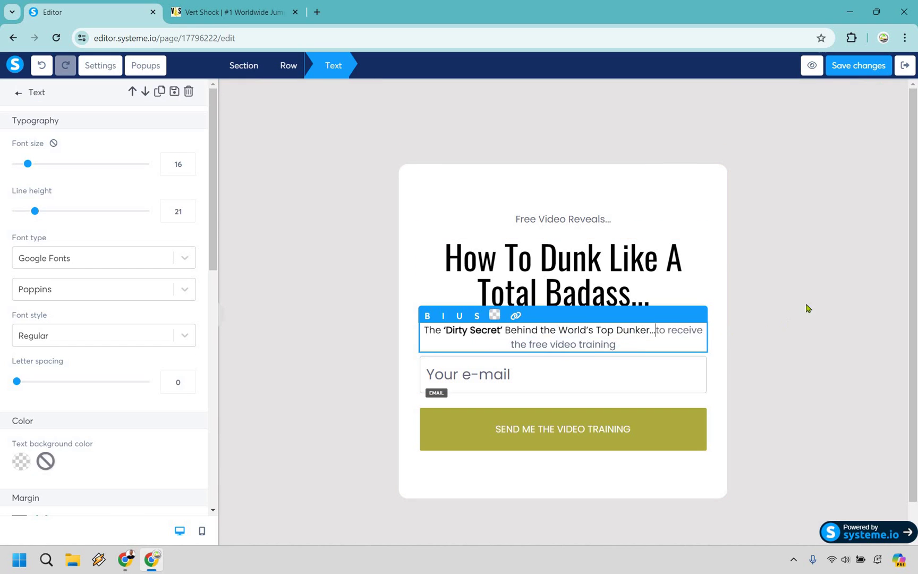
pyautogui.hotkey('ctrl', 'shift', 'End')
pyautogui.press('Delete')
pyautogui.press('Escape')
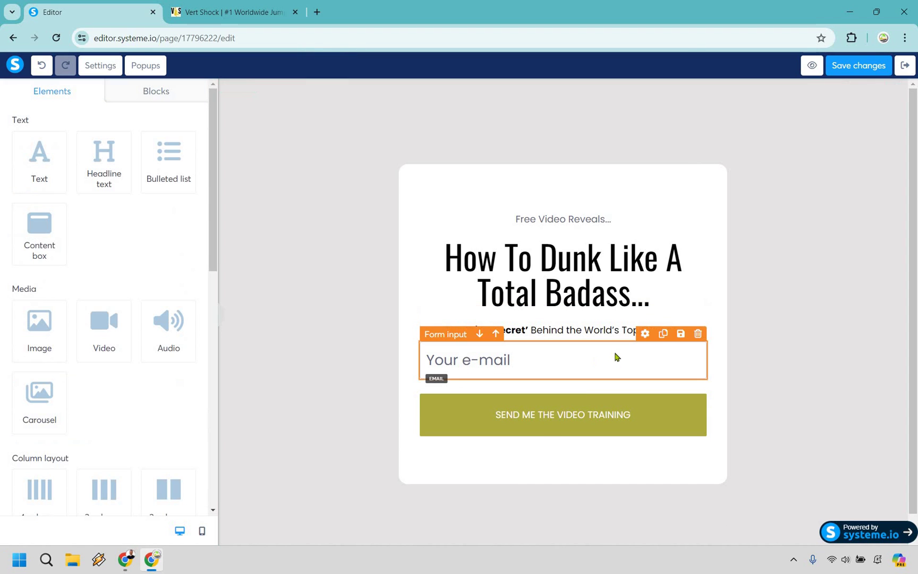
# - Set the e-mail form input's placeholder to "Enter your best email"
pyautogui.click(584, 363)
pyautogui.press('Escape')
pyautogui.scroll(-3, 98, 272)
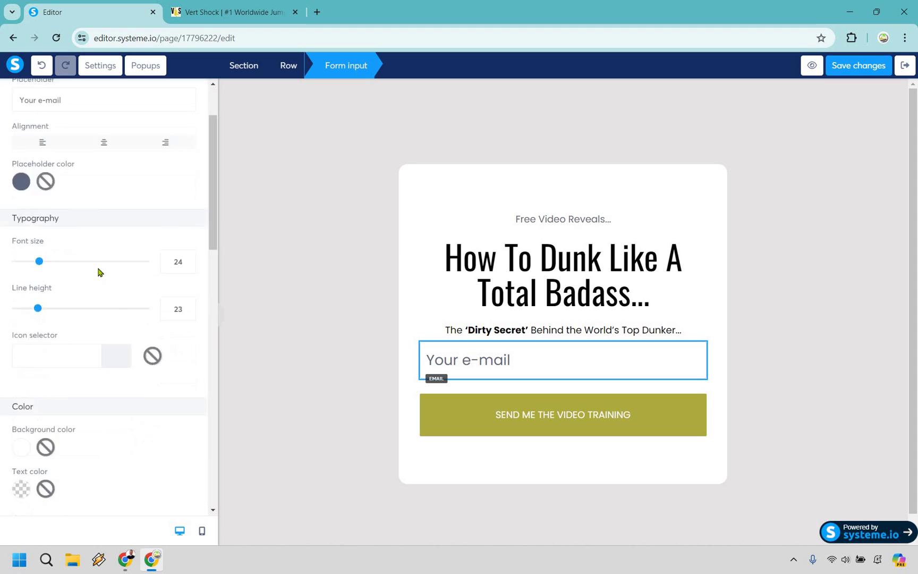
pyautogui.scroll(-10, 98, 272)
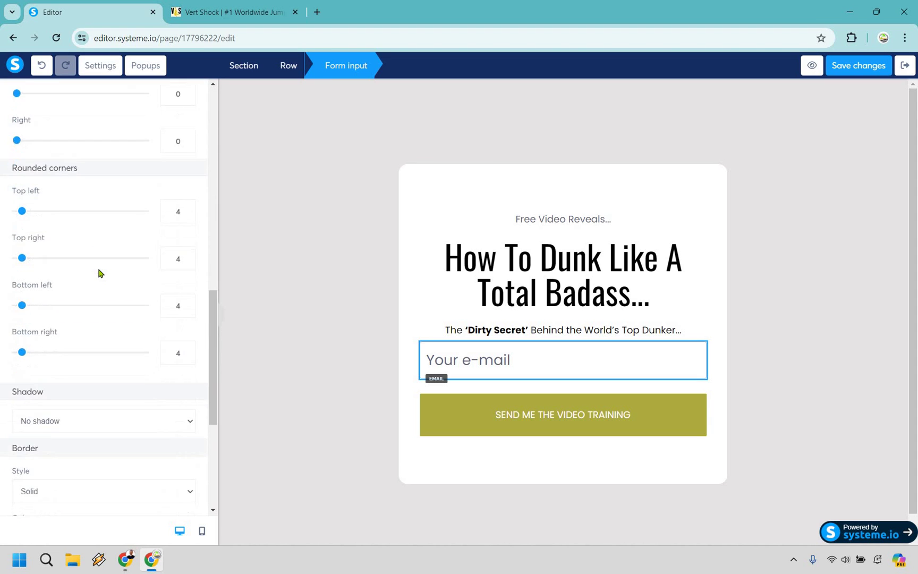
pyautogui.scroll(12, 214, 295)
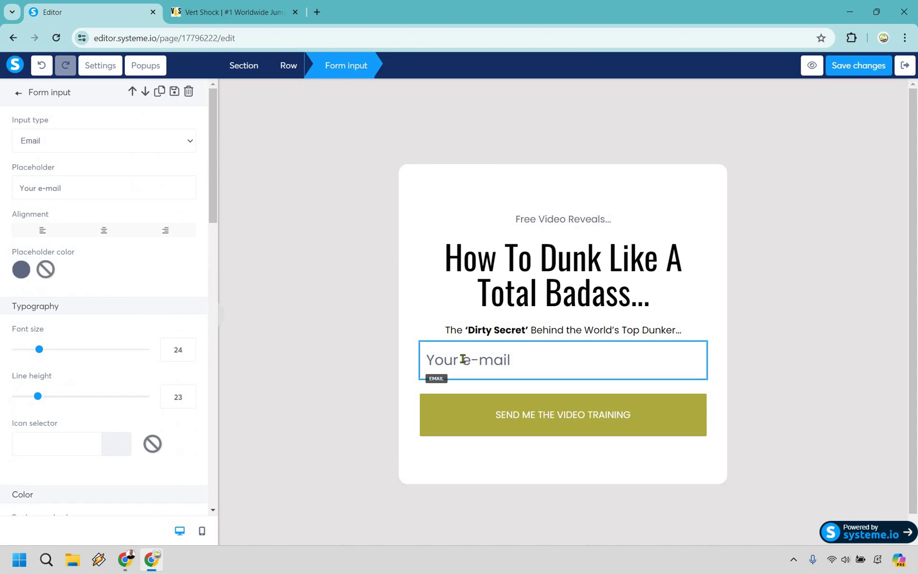
pyautogui.press('Escape')
pyautogui.doubleClick(77, 180)
pyautogui.hotkey('ctrl', 'a')
pyautogui.write('Enter')
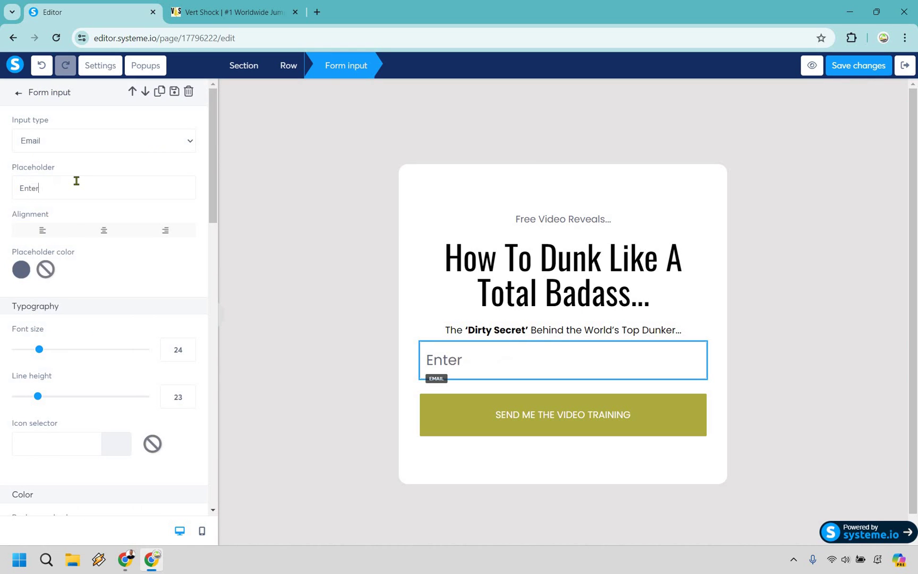
pyautogui.write(' your best email')
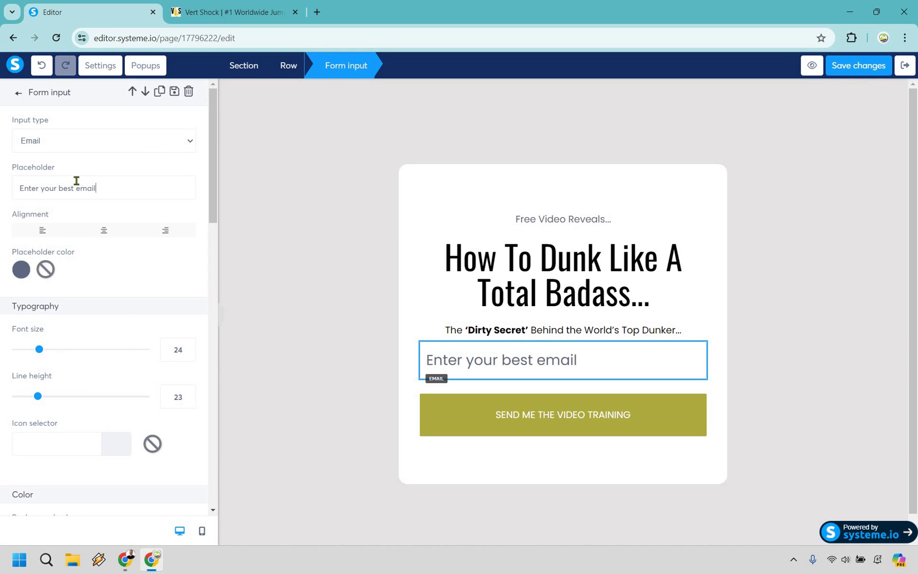
pyautogui.click(287, 342)
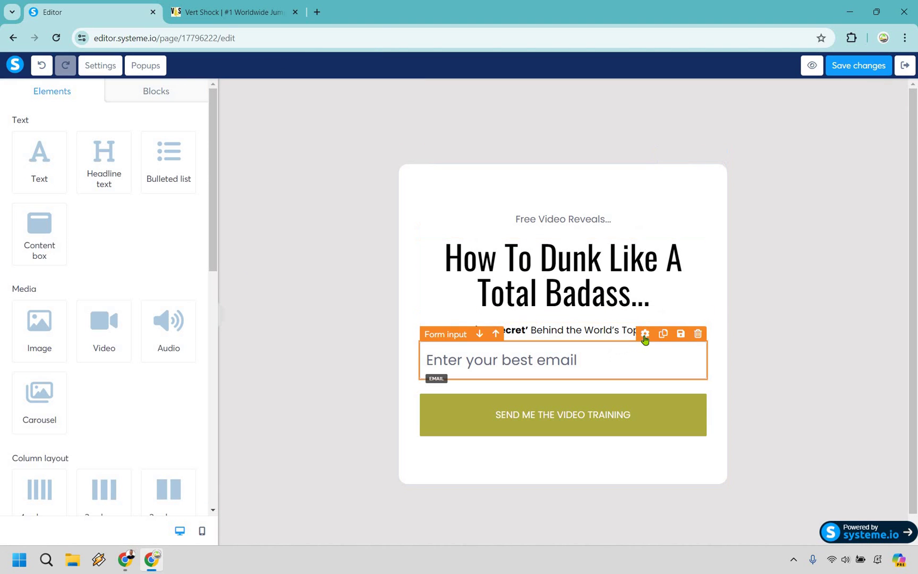
# - Set the top margin of the email form input to 28
pyautogui.click(646, 342)
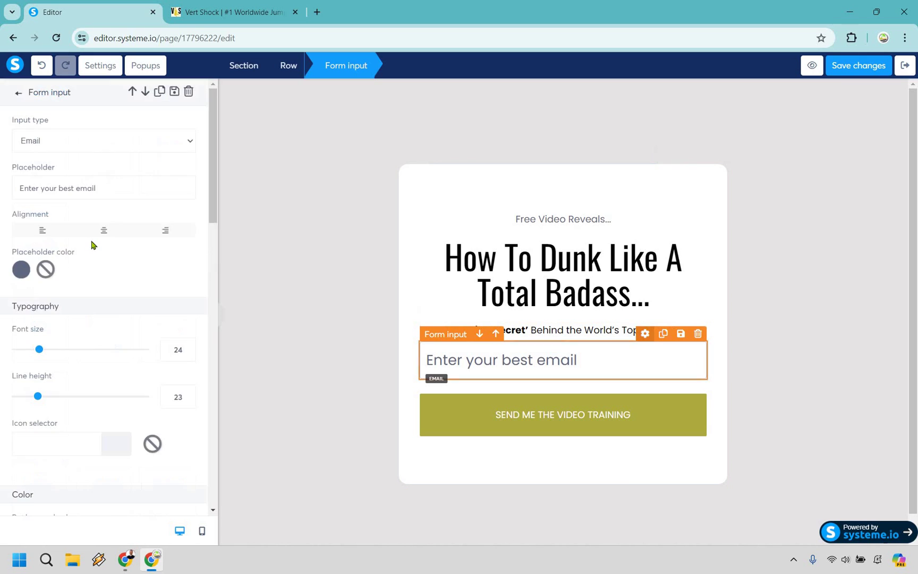
pyautogui.scroll(-10, 92, 244)
pyautogui.scroll(3, 16, 287)
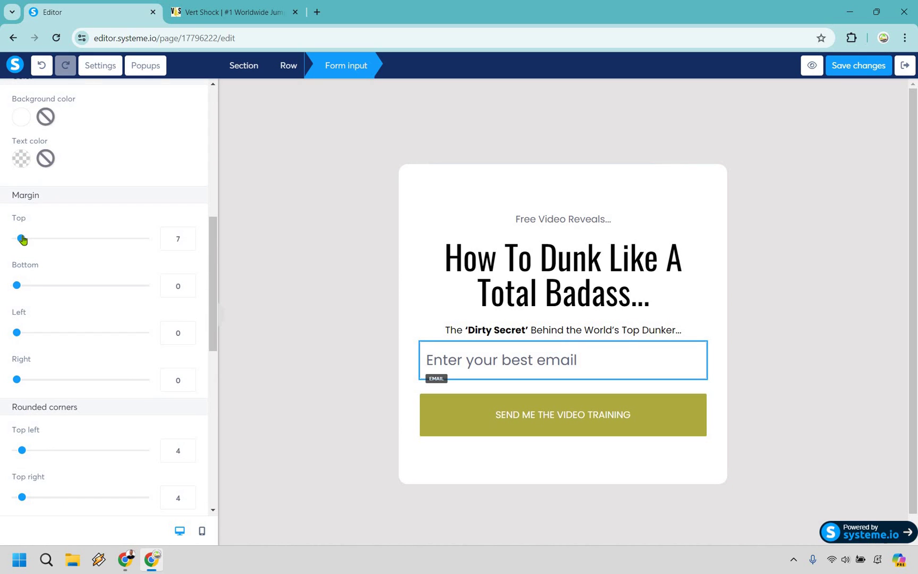
pyautogui.moveTo(33, 241); pyautogui.dragTo(46, 241)
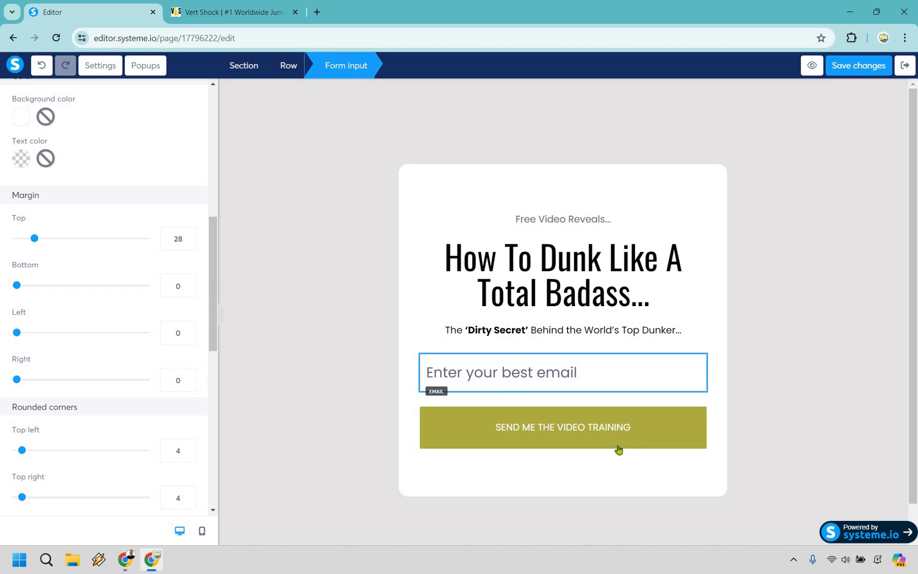
# - Change the text of the button below the email input to "Click Here To Get Instant Access"
pyautogui.click(309, 329)
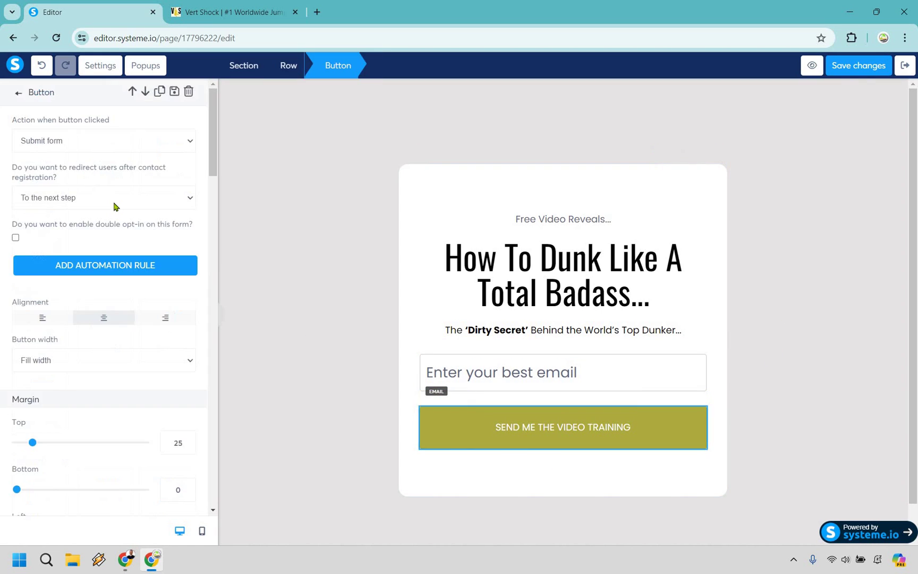
pyautogui.scroll(-7, 114, 323)
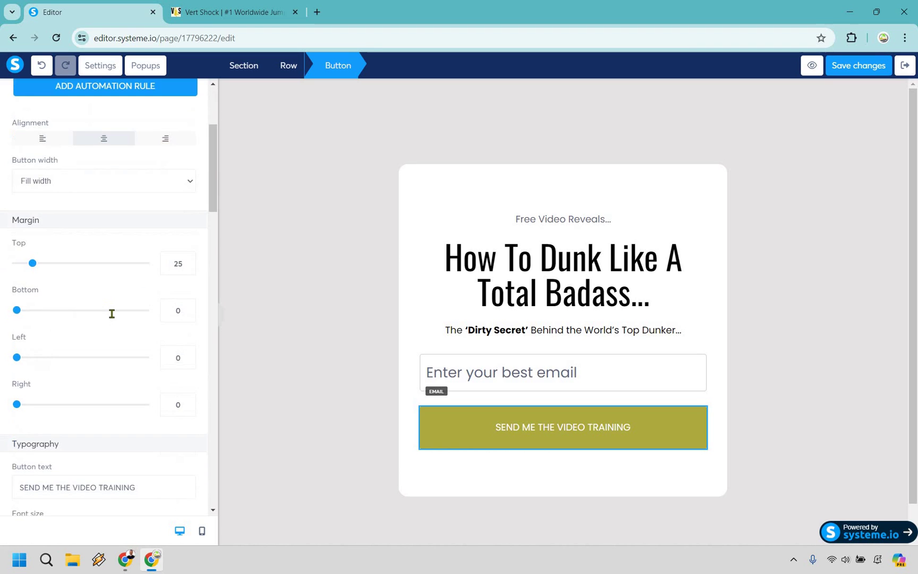
pyautogui.doubleClick(112, 308)
pyautogui.hotkey('ctrl', 'a')
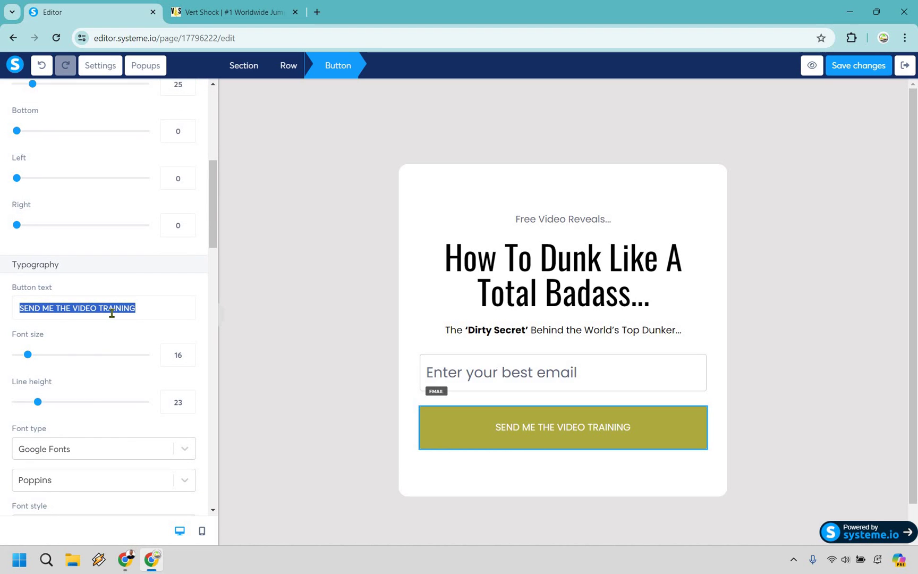
pyautogui.write('Click Here ')
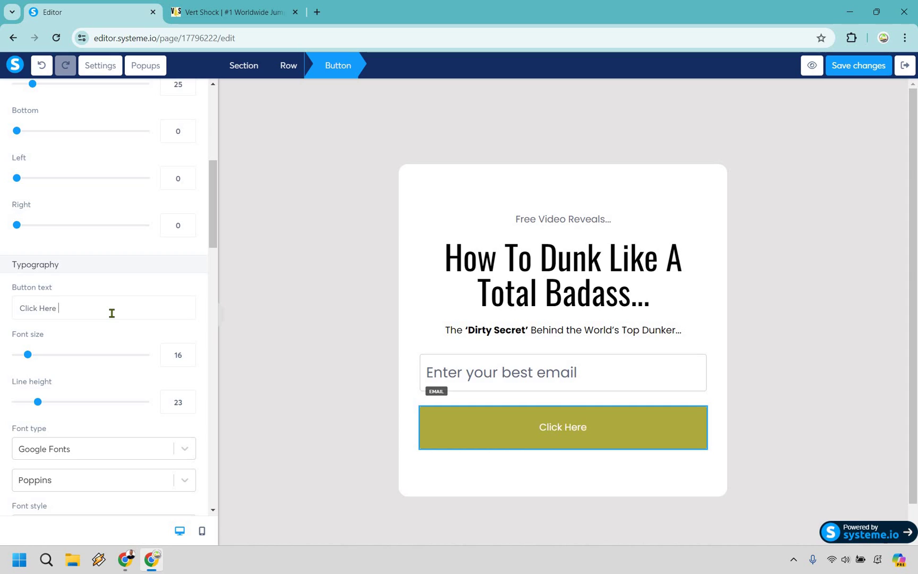
pyautogui.write('To Get Inst')
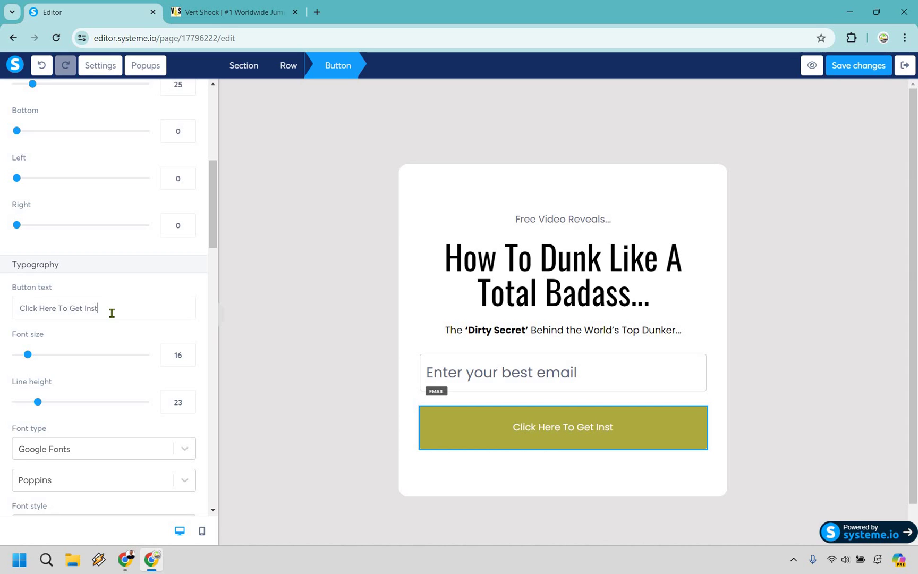
pyautogui.write('ant Access')
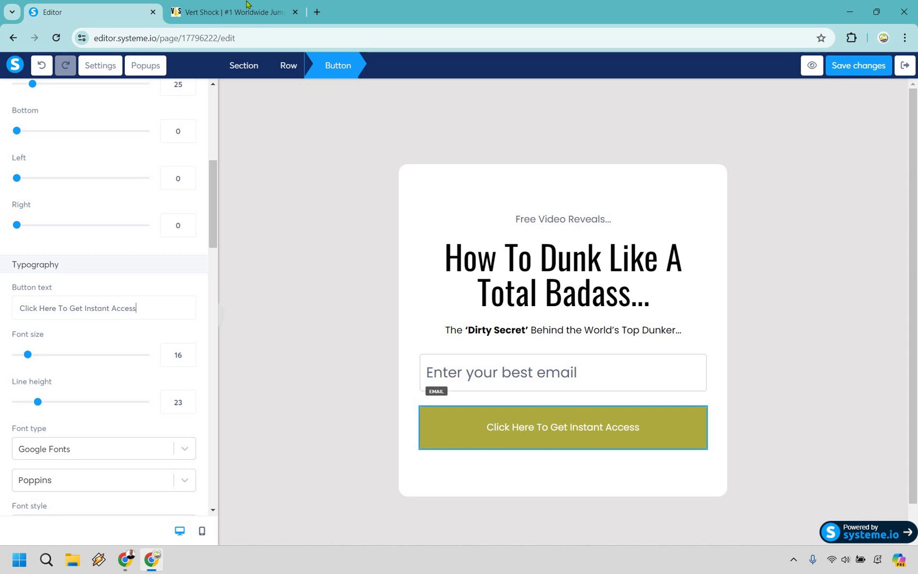
# - Copy the web address of the Vert Shock sales page and return to the page editor
pyautogui.click(254, 15)
pyautogui.click(254, 37)
pyautogui.hotkey('ctrl', 'c')
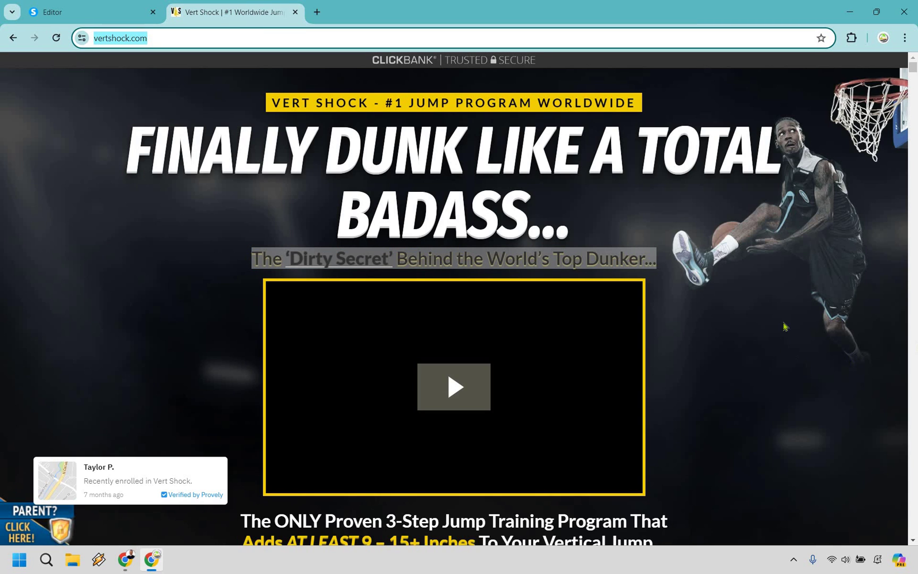
pyautogui.click(680, 320)
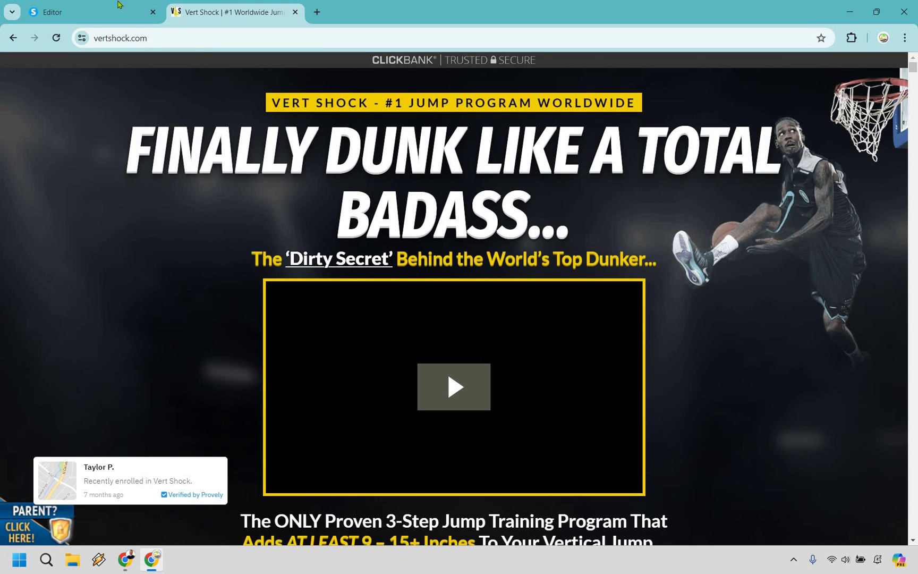
pyautogui.click(118, 5)
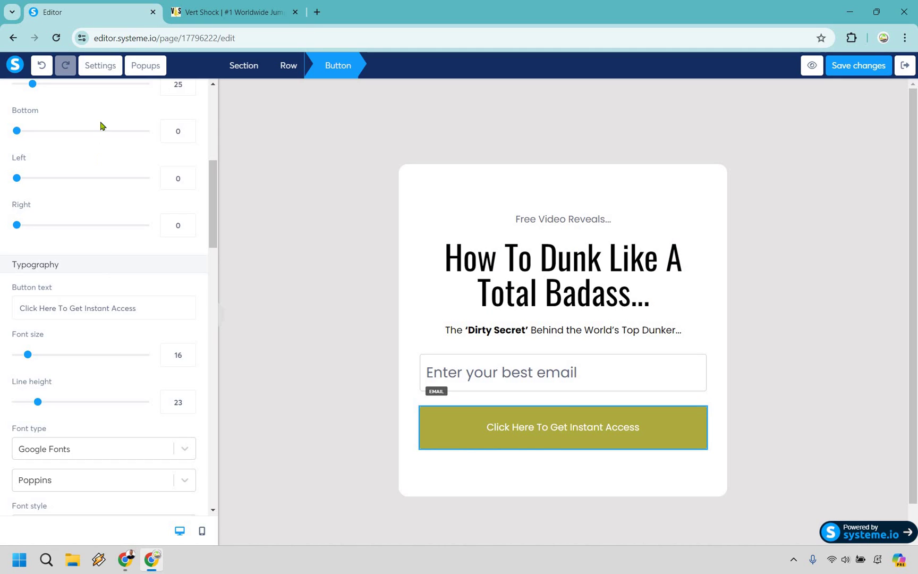
pyautogui.scroll(7, 107, 131)
pyautogui.click(119, 142)
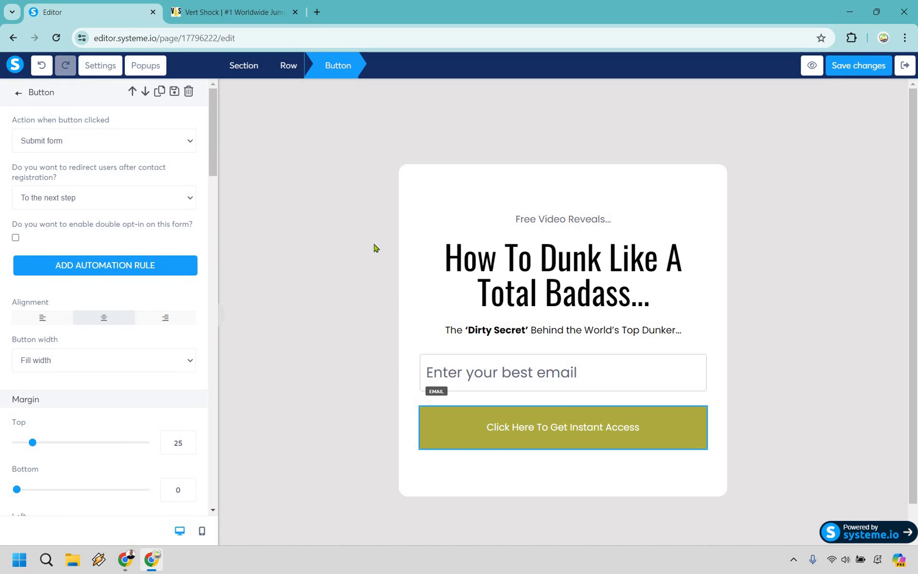
pyautogui.click(540, 428)
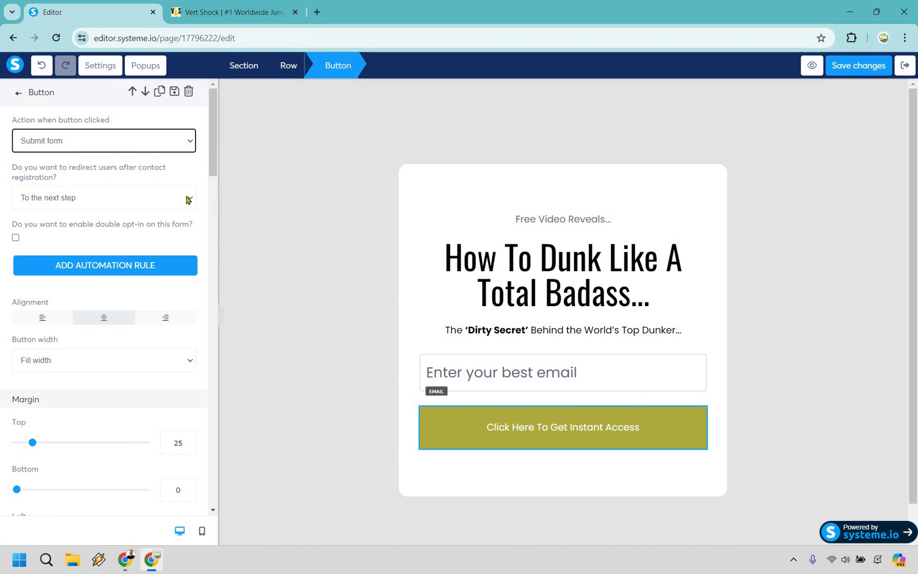
pyautogui.click(106, 202)
pyautogui.click(71, 226)
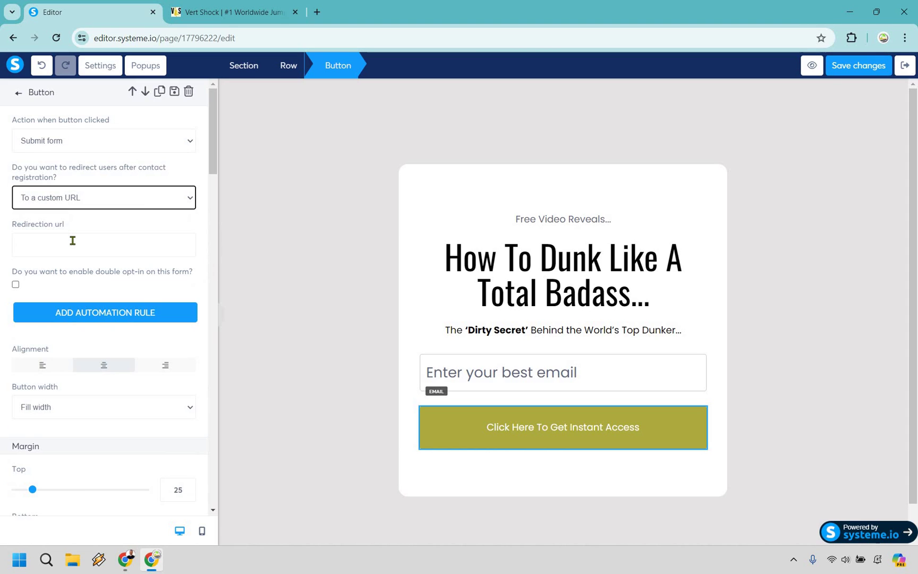
pyautogui.click(72, 240)
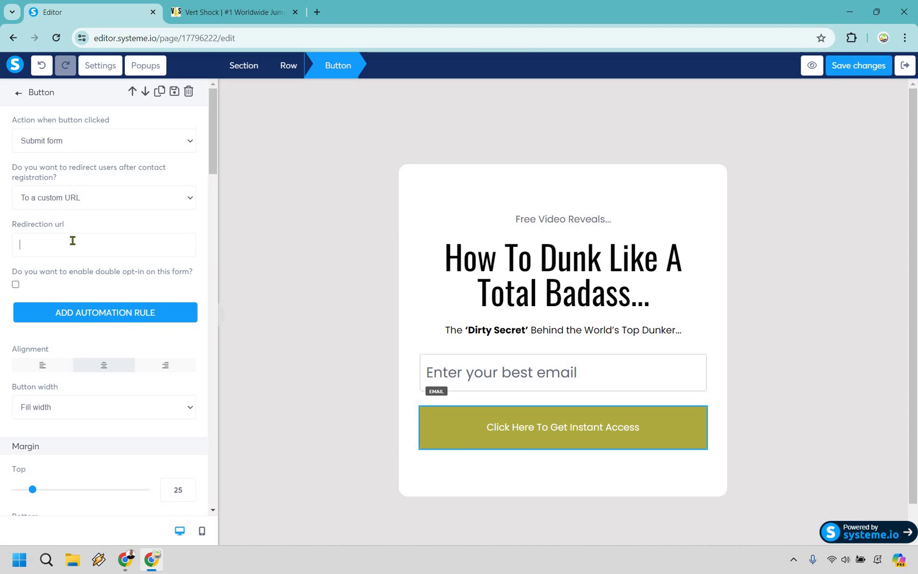
pyautogui.hotkey('ctrl', 'v')
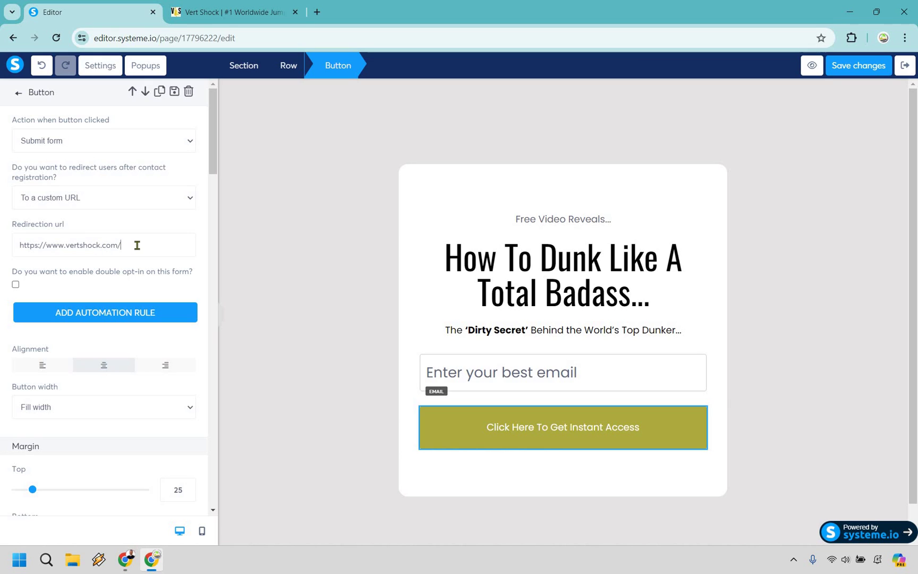
pyautogui.tripleClick(19, 243)
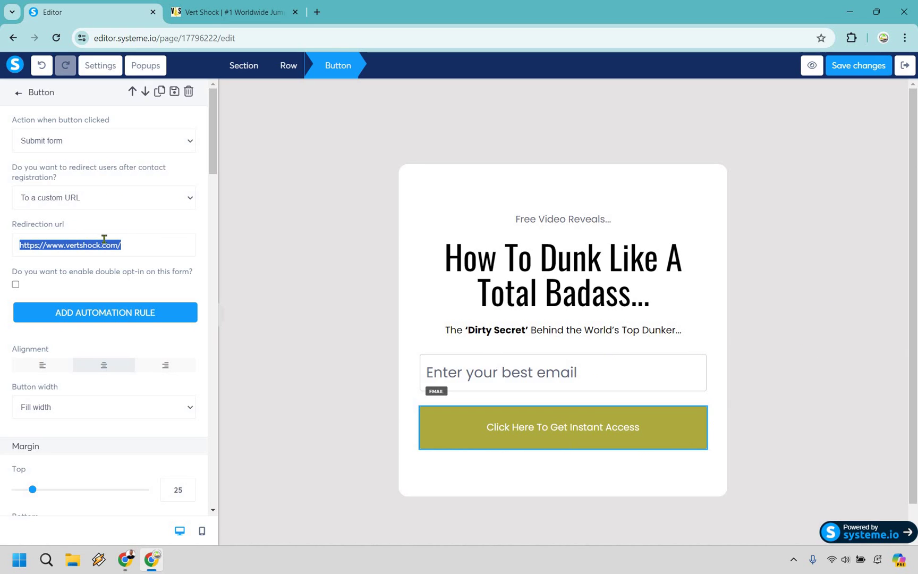
pyautogui.click(16, 242)
pyautogui.hotkey('ctrl', 'a')
pyautogui.click(278, 396)
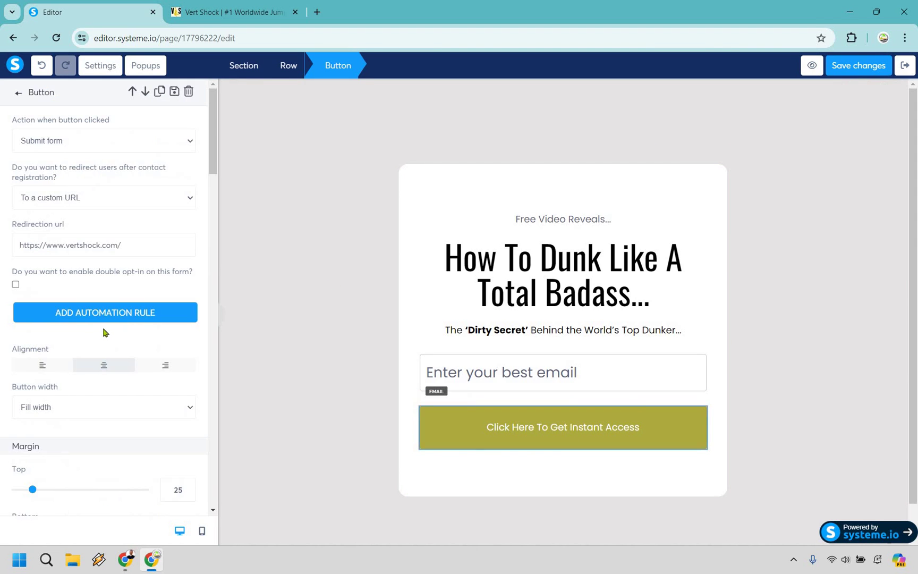
# - Set the button's background color to the default red, D0021B
pyautogui.scroll(-8, 107, 328)
pyautogui.scroll(-10, 43, 220)
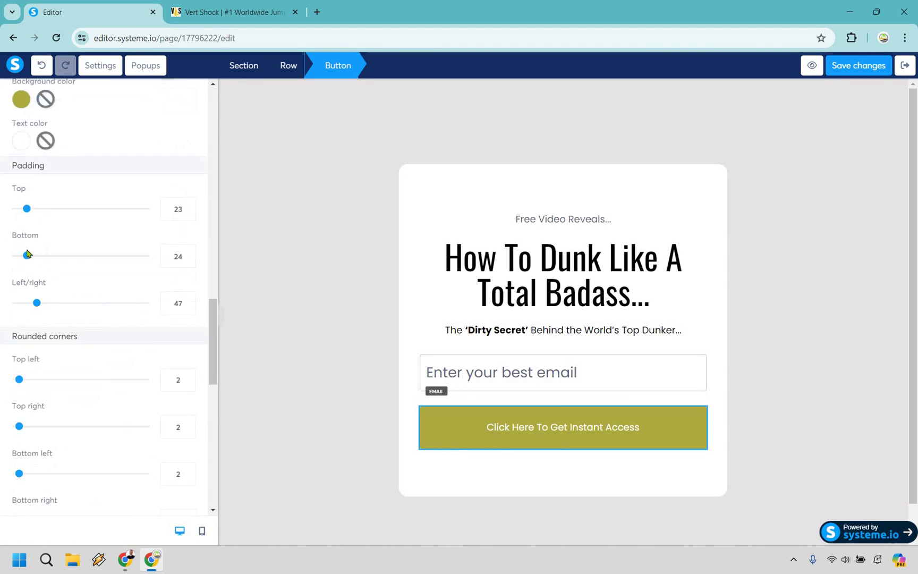
pyautogui.scroll(5, 20, 164)
pyautogui.click(21, 159)
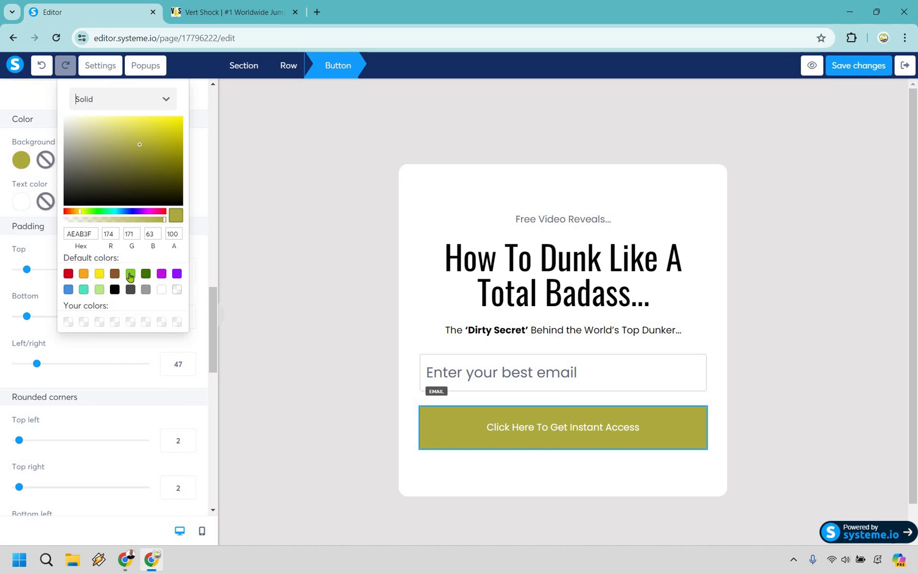
pyautogui.click(130, 273)
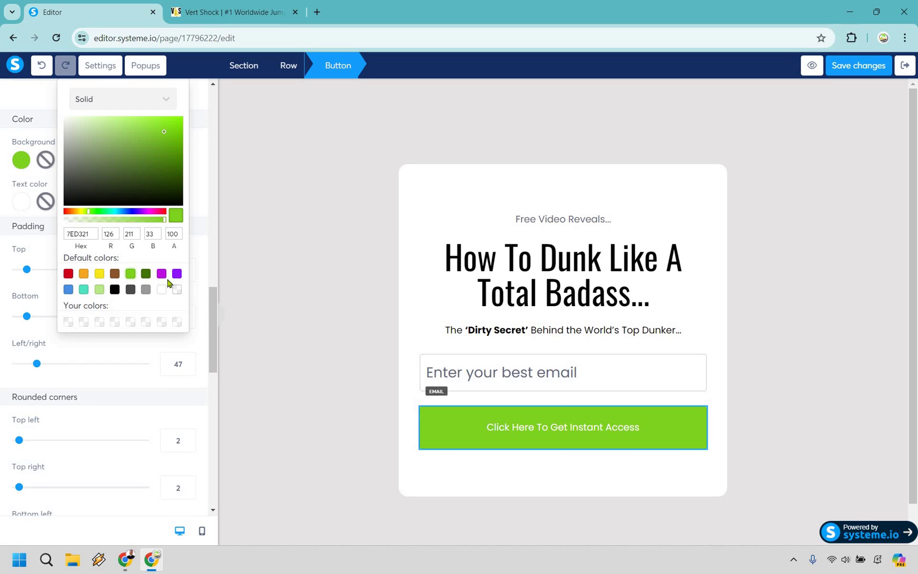
pyautogui.click(69, 273)
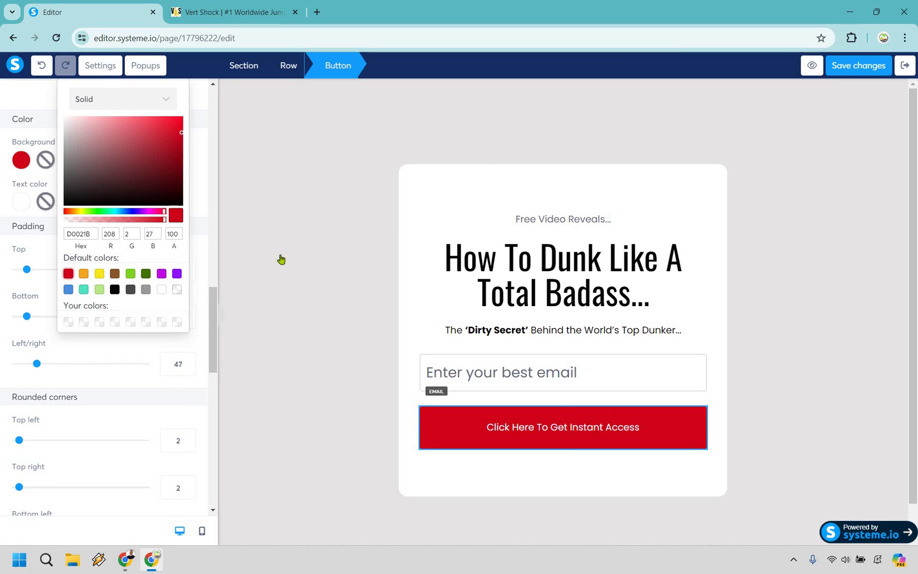
pyautogui.click(865, 196)
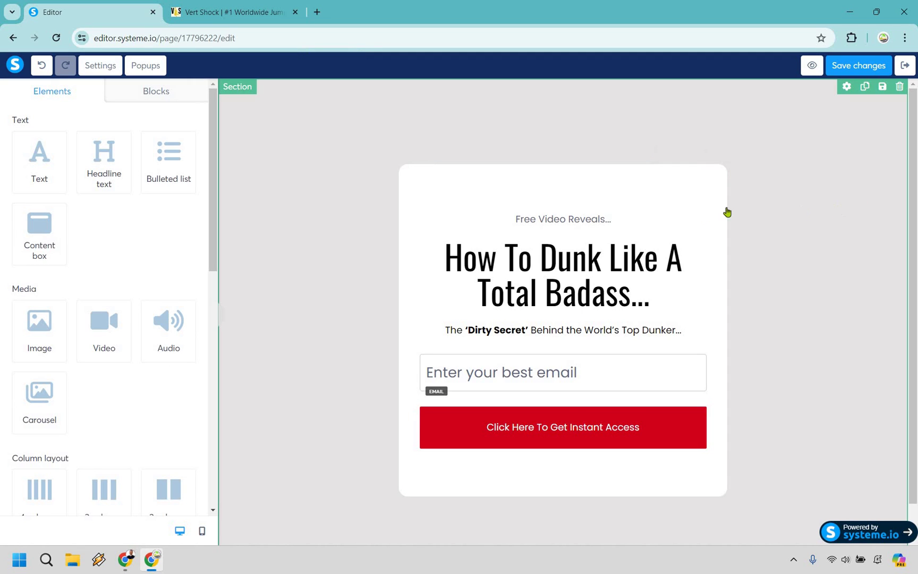
# - Set the top margin of the row holding the opt-in content to 53 and save the page
pyautogui.click(660, 159)
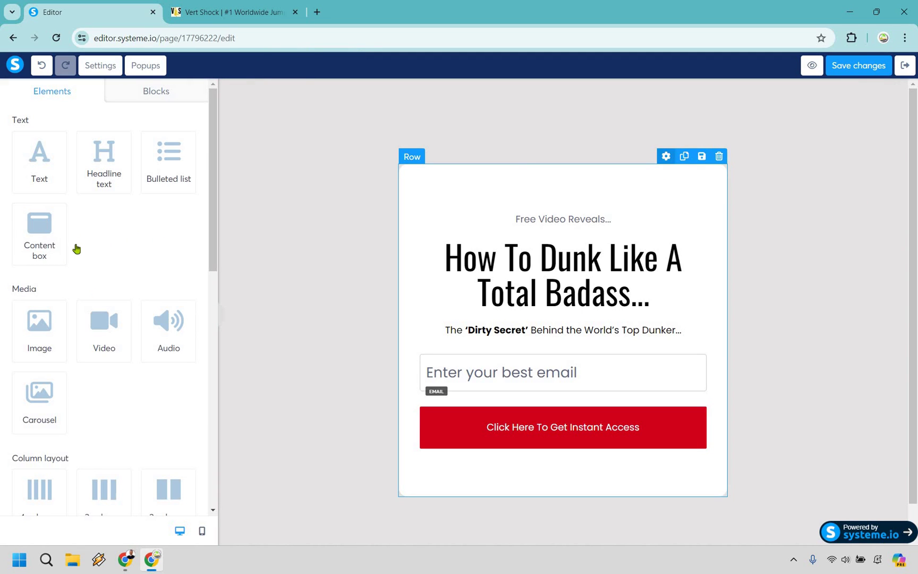
pyautogui.moveTo(90, 191); pyautogui.dragTo(48, 190)
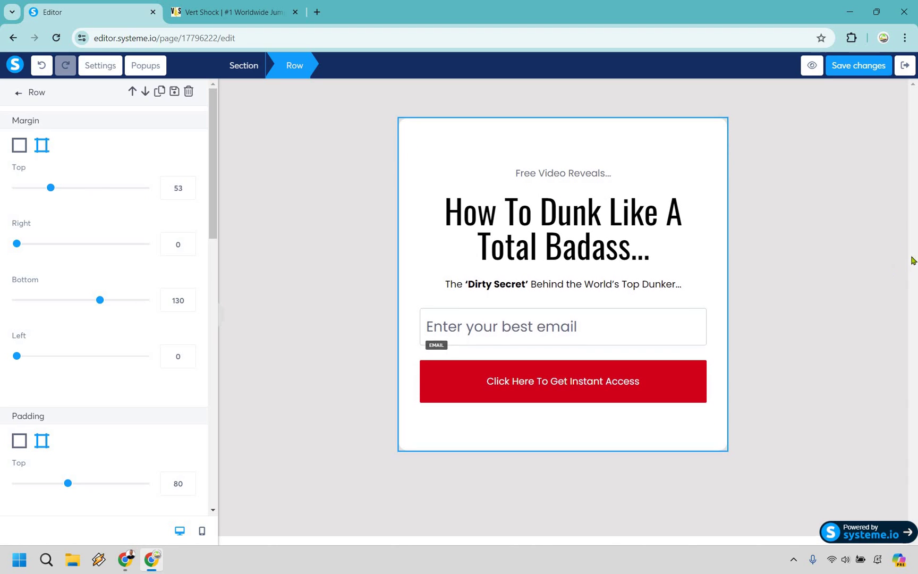
pyautogui.click(841, 68)
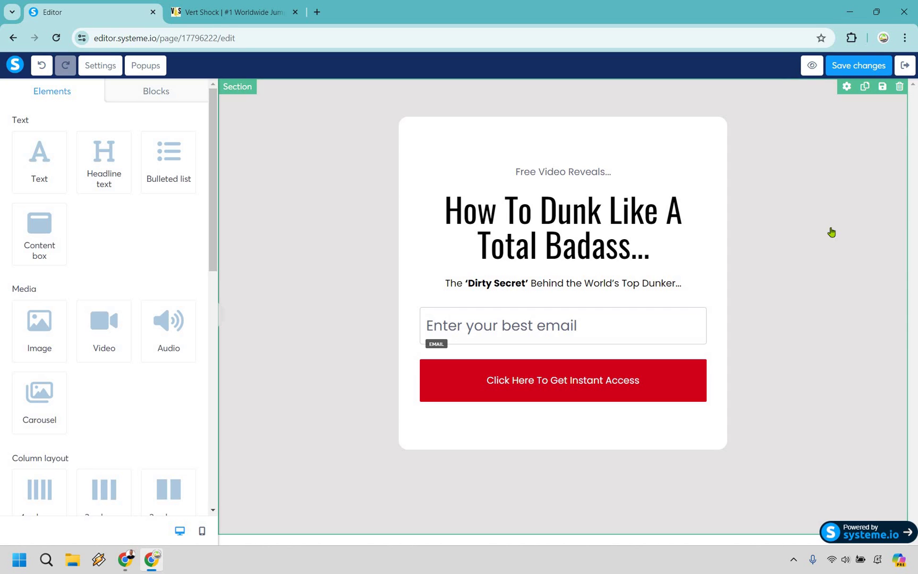
# - Exit the editor, view the Free Video funnel step to check its redirect to Vert Shock, and return to the funnel
pyautogui.click(904, 67)
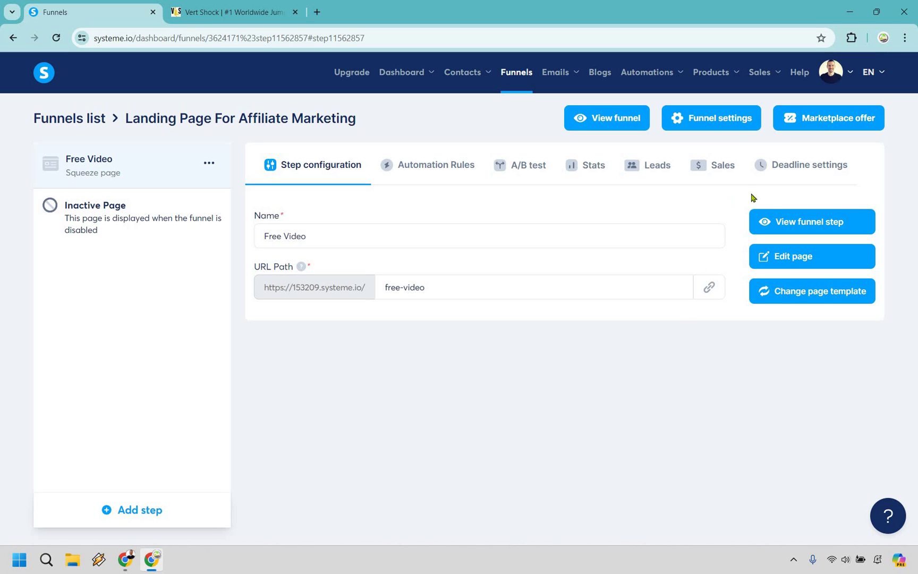
pyautogui.click(795, 226)
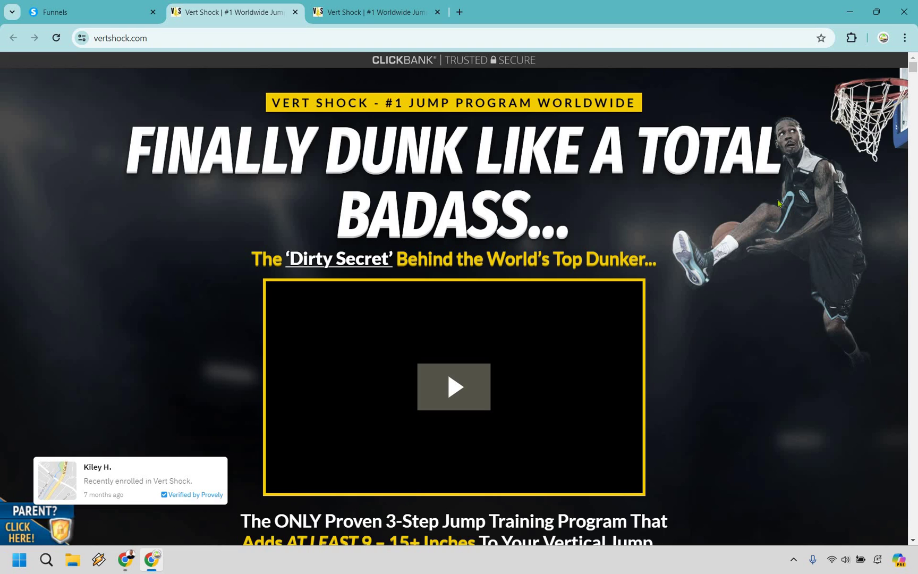
pyautogui.click(106, 4)
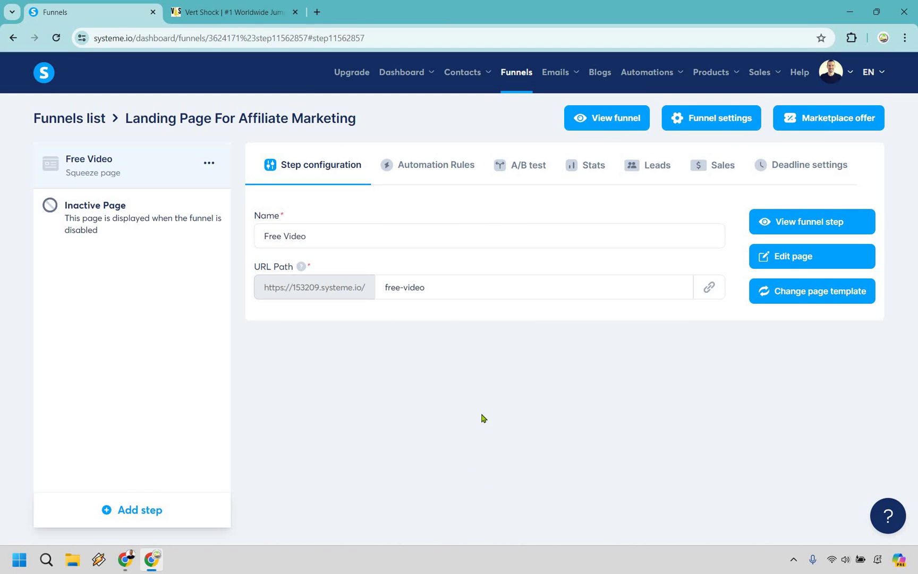
# - Create a second funnel named "Landing Page For Affiliate Marketing 2" with the Custom goal and U.S. Dollar as currency
pyautogui.click(513, 78)
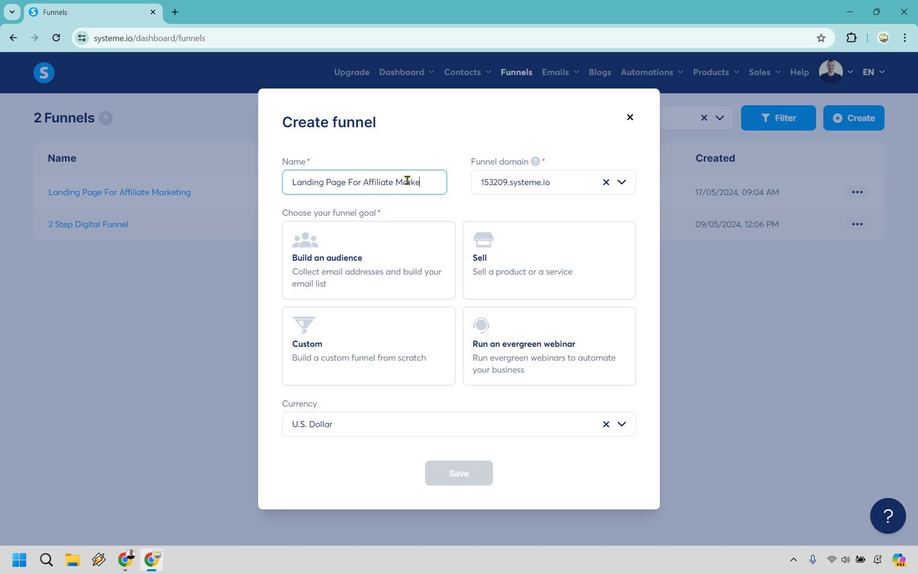
pyautogui.write('2')
pyautogui.click(369, 363)
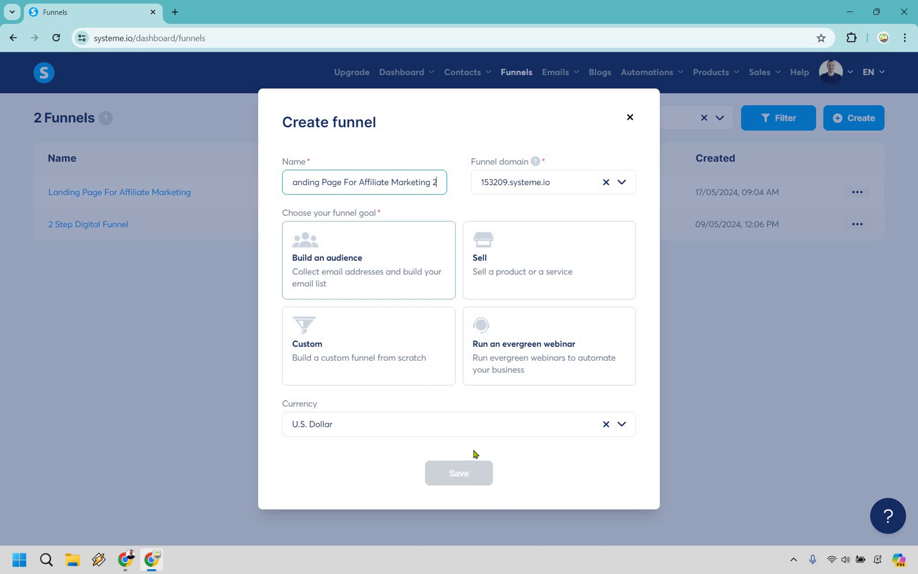
pyautogui.click(453, 478)
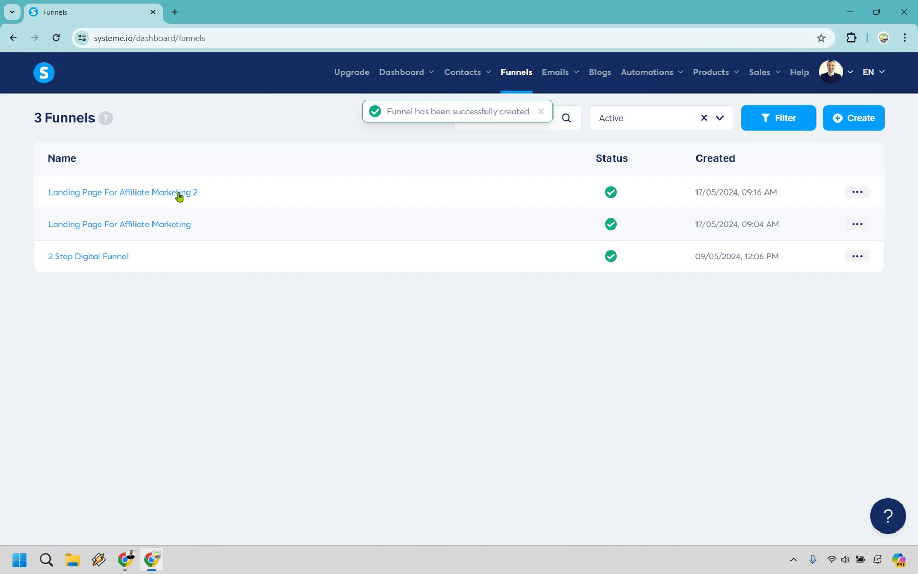
# - Open the "Landing Page For Affiliate Marketing 2" funnel and create a funnel step named "Affiliate Lander" of type Sales page
pyautogui.click(179, 197)
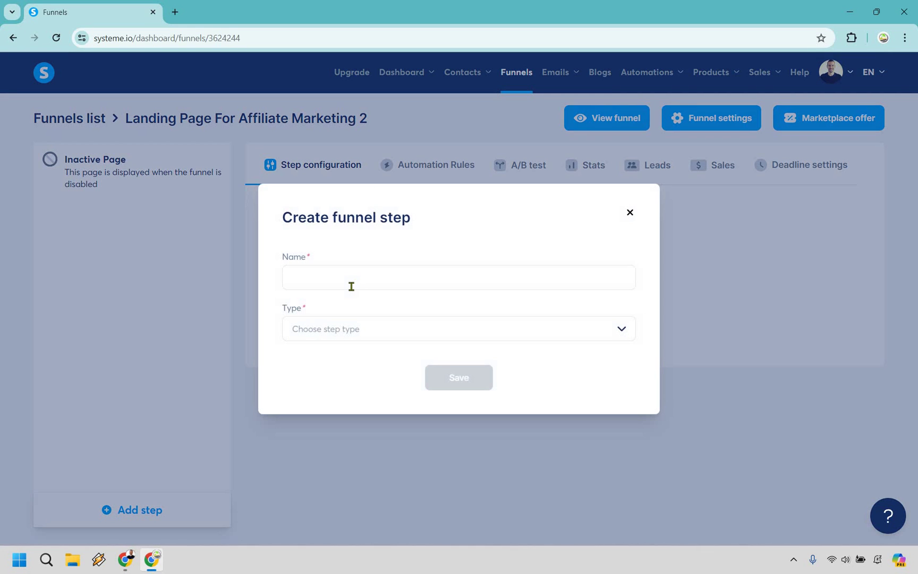
pyautogui.click(352, 286)
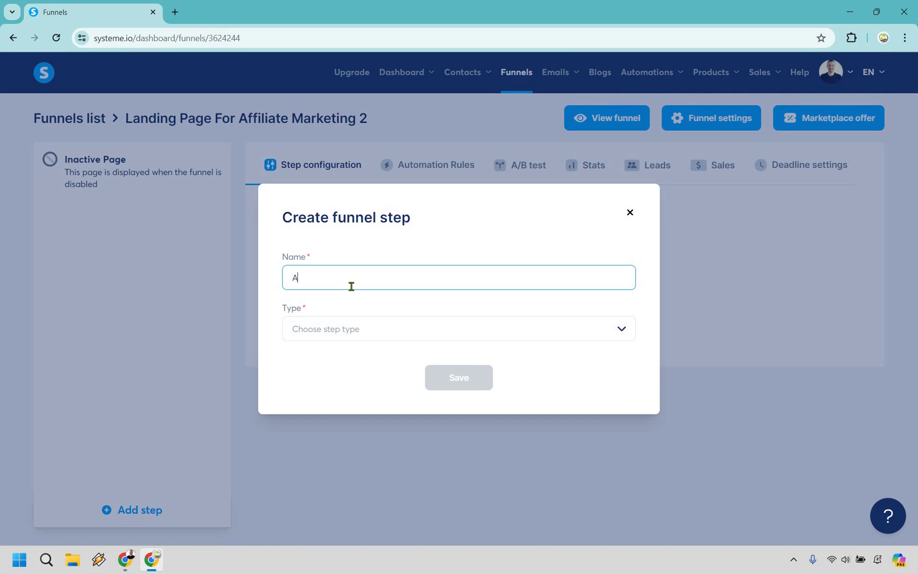
pyautogui.write('Affiliate Lander')
pyautogui.press('Tab')
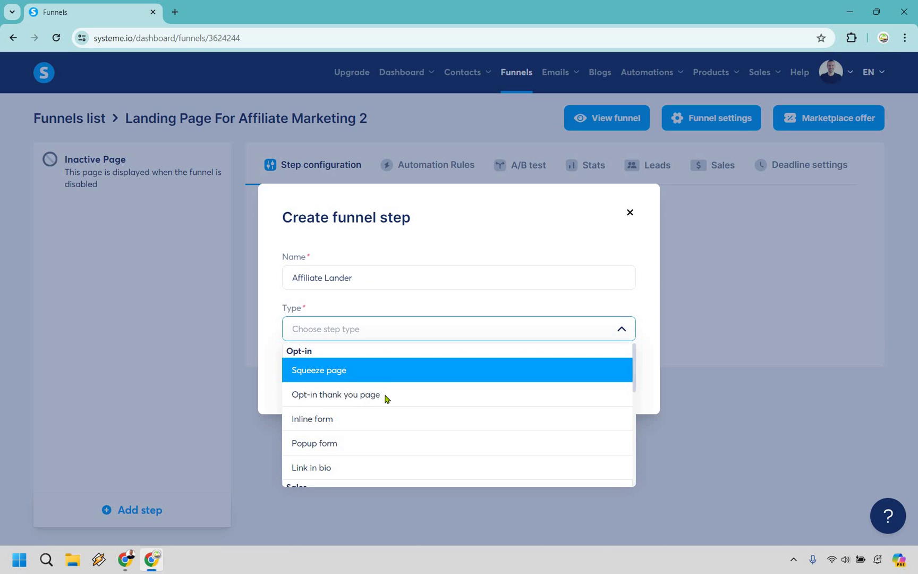
pyautogui.scroll(-1, 385, 396)
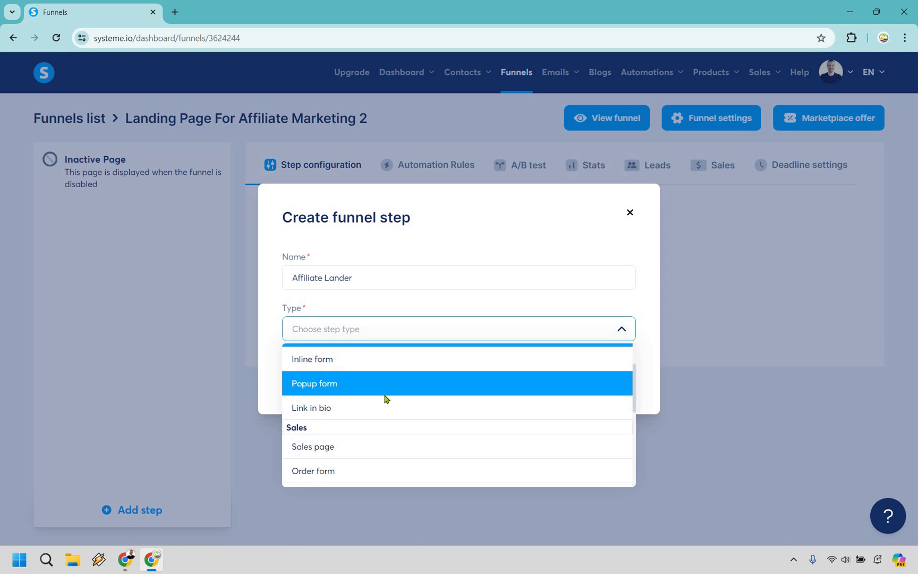
pyautogui.scroll(-1, 382, 397)
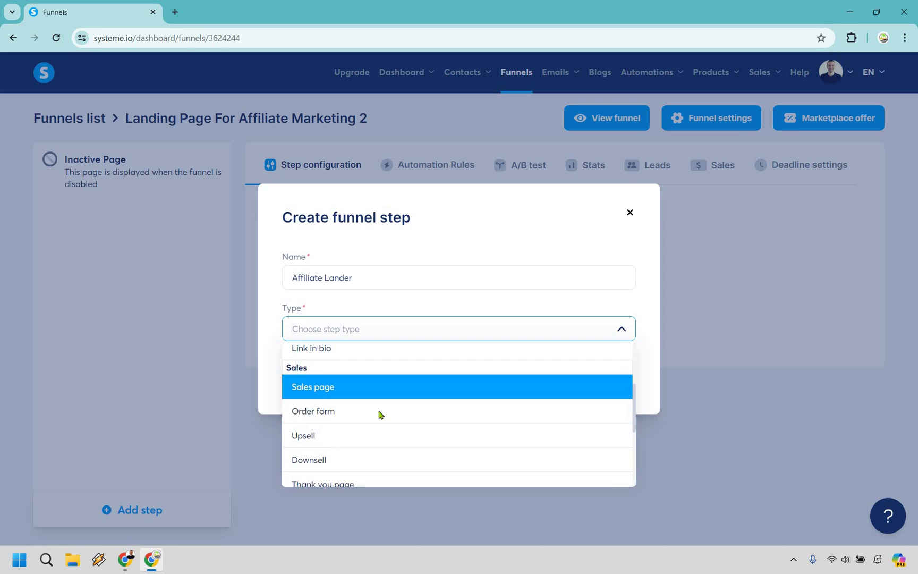
pyautogui.scroll(-2, 378, 410)
pyautogui.scroll(2, 365, 395)
pyautogui.click(443, 383)
pyautogui.click(438, 383)
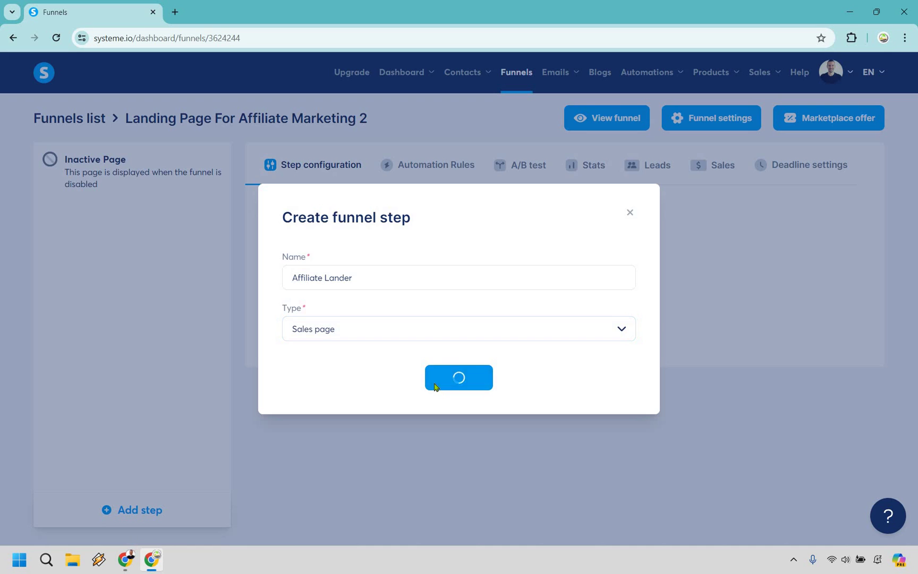
# - Browse several pages of sales page templates for a video-based layout suited to an affiliate lander
pyautogui.scroll(-3, 786, 276)
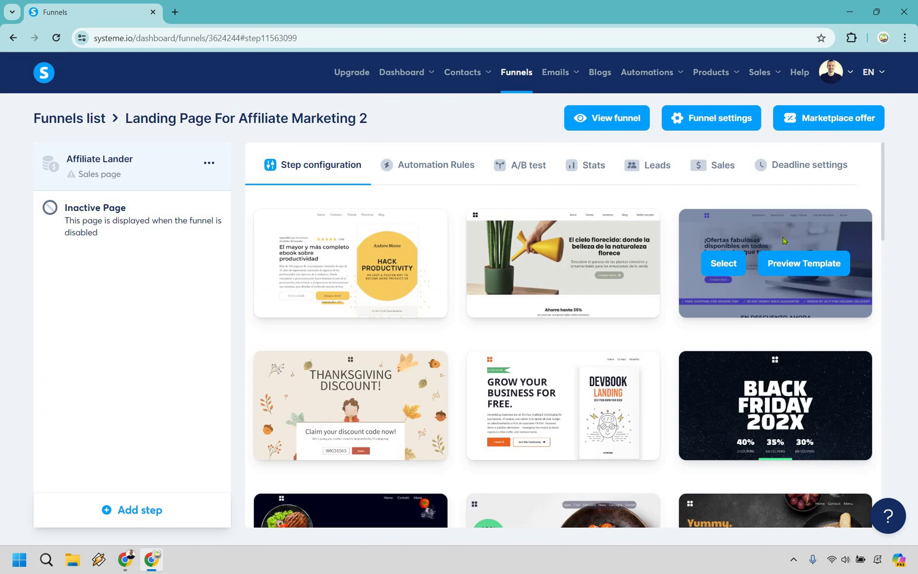
pyautogui.scroll(-10, 781, 243)
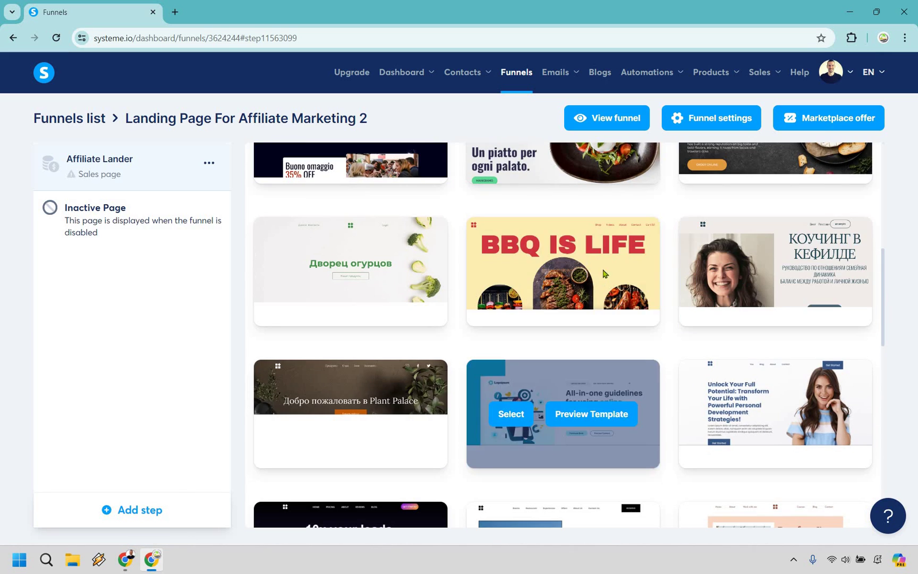
pyautogui.scroll(-10, 604, 240)
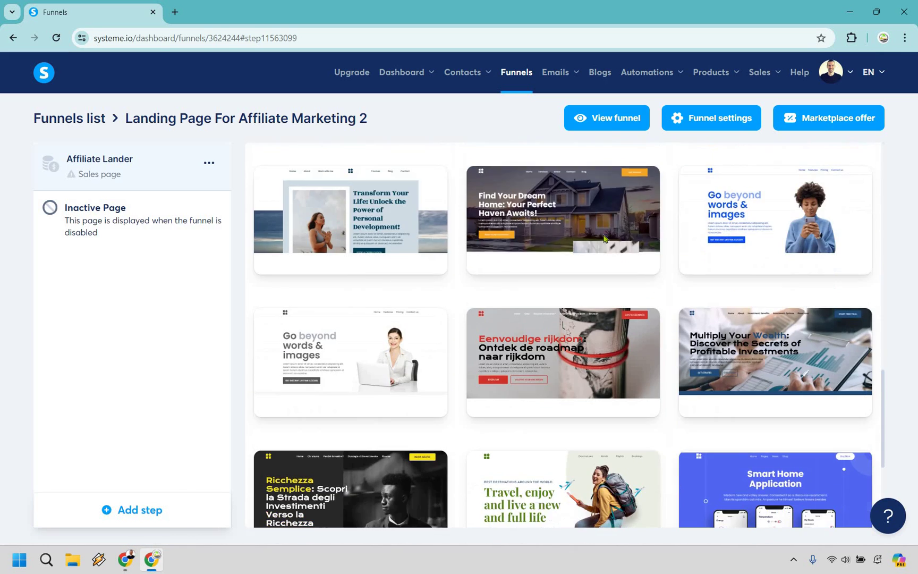
pyautogui.scroll(-3, 661, 307)
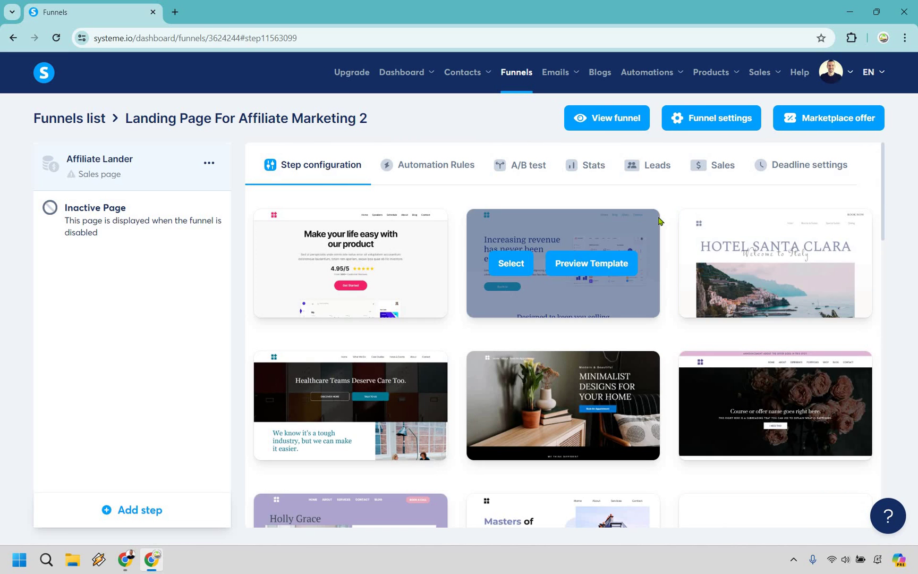
pyautogui.scroll(-8, 661, 219)
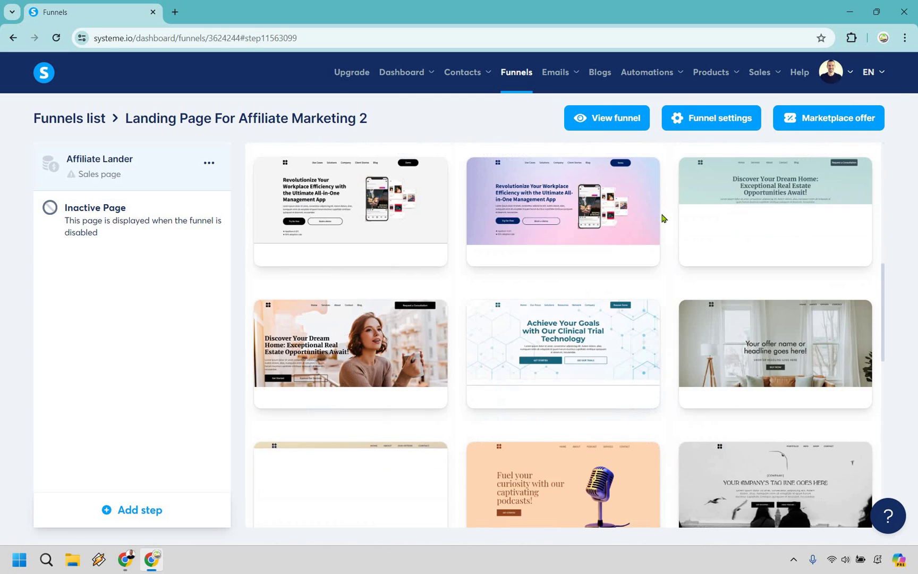
pyautogui.scroll(-4, 661, 219)
pyautogui.scroll(-2, 755, 279)
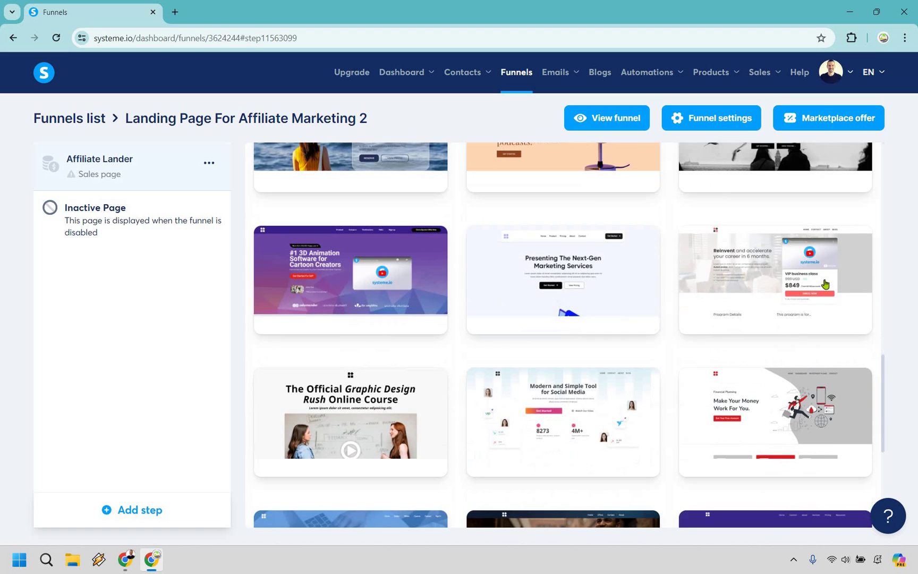
pyautogui.scroll(-5, 656, 226)
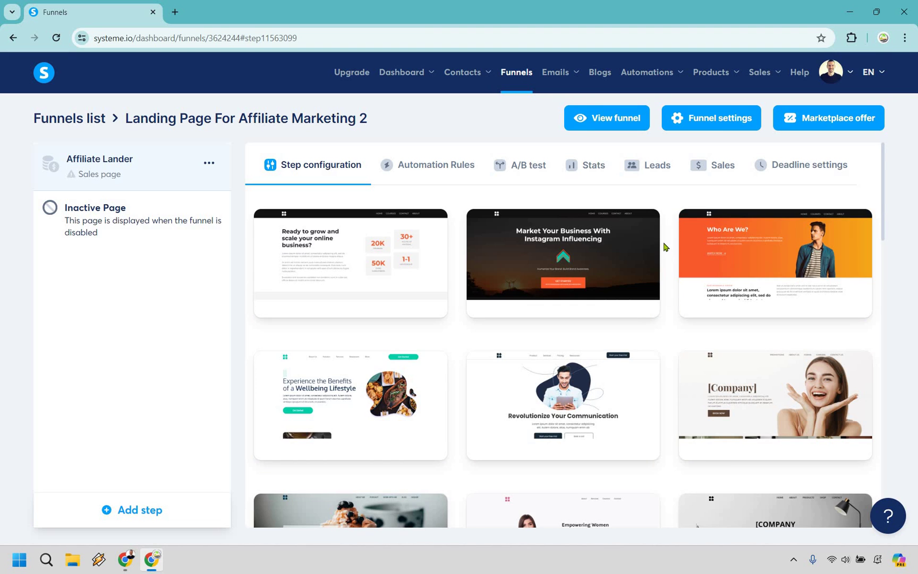
pyautogui.scroll(-4, 666, 252)
pyautogui.scroll(-4, 664, 246)
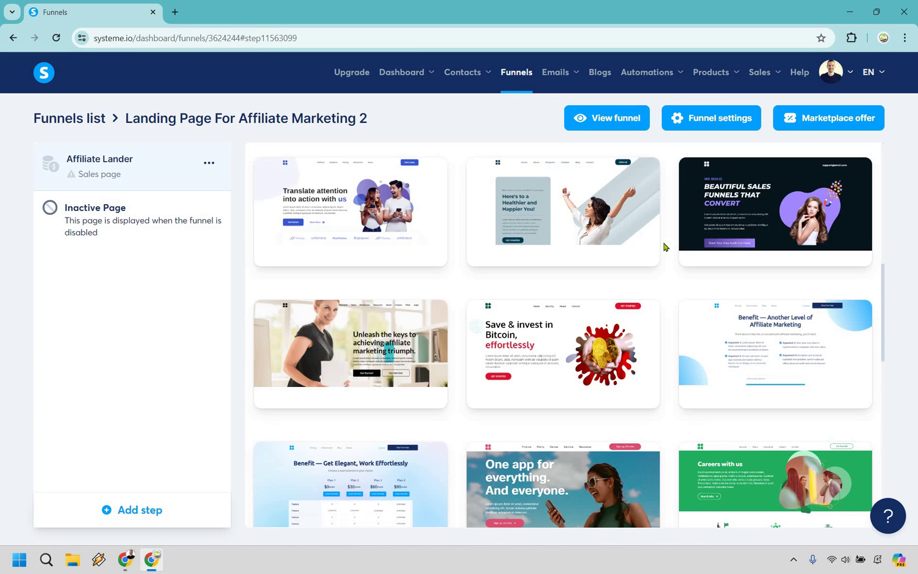
pyautogui.scroll(-10, 664, 246)
pyautogui.scroll(-1, 733, 413)
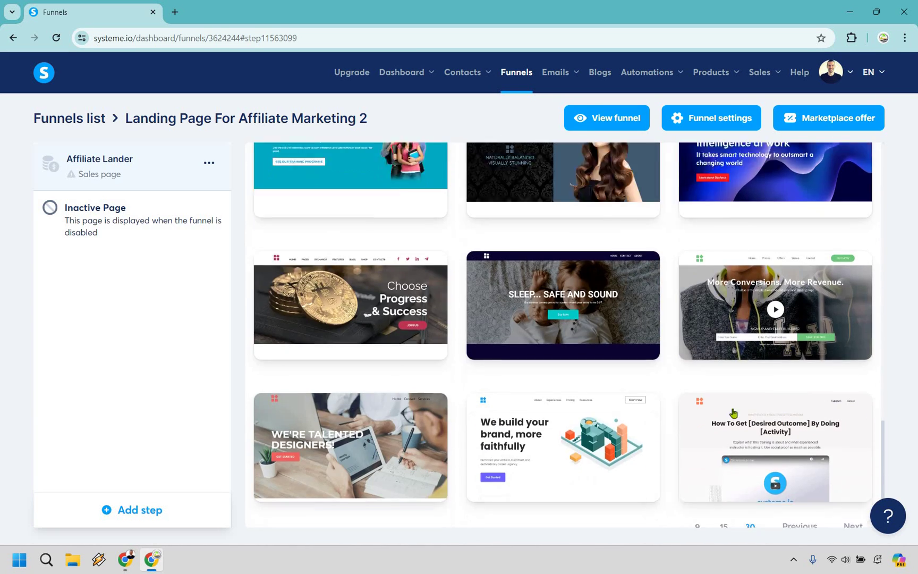
pyautogui.scroll(-1, 733, 413)
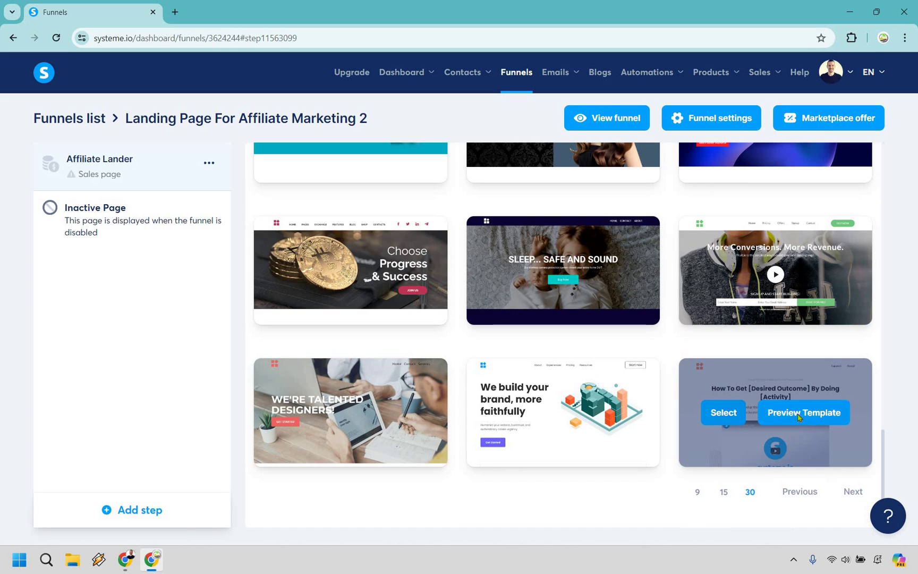
# - Preview the "How To Get [Desired Outcome] By Doing [Activity]" template and select it for the Affiliate Lander step
pyautogui.click(798, 414)
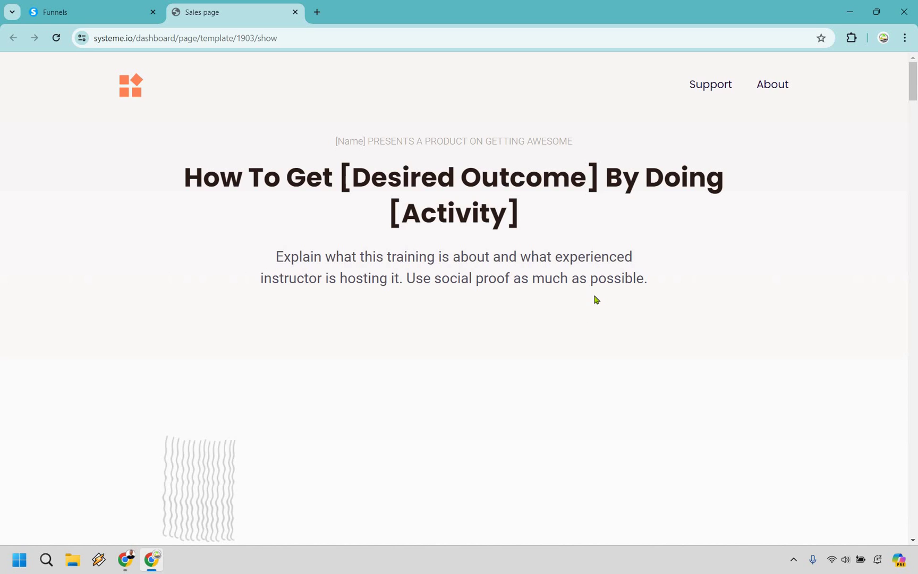
pyautogui.scroll(-20, 595, 299)
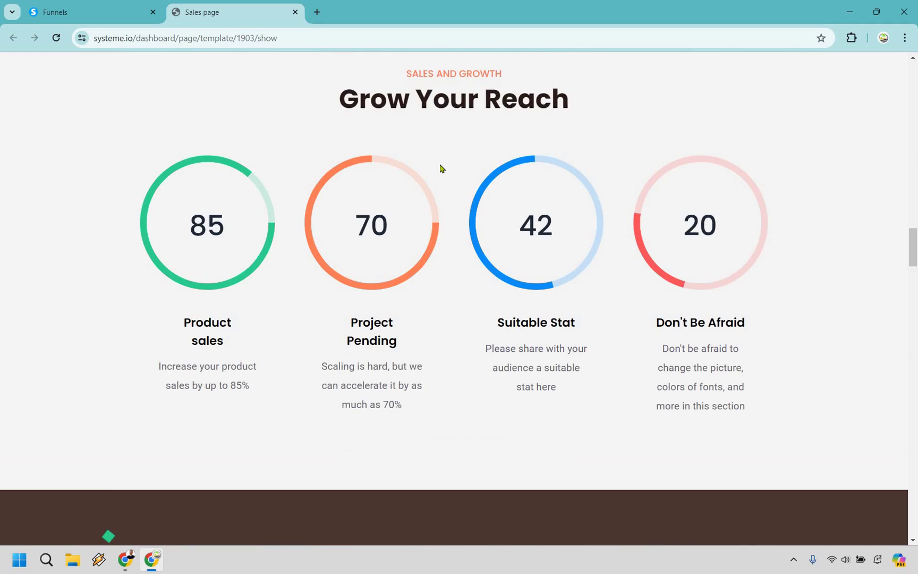
pyautogui.scroll(-10, 440, 168)
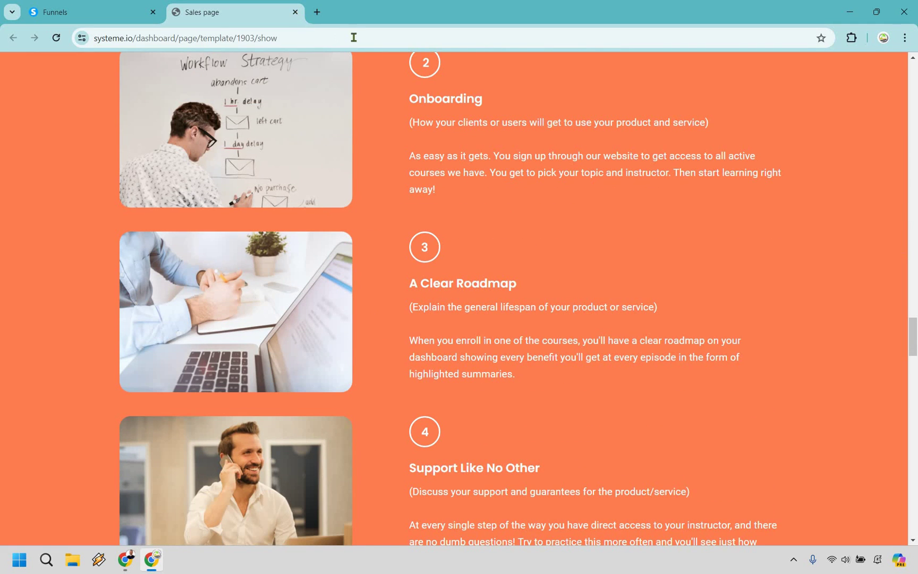
pyautogui.click(294, 12)
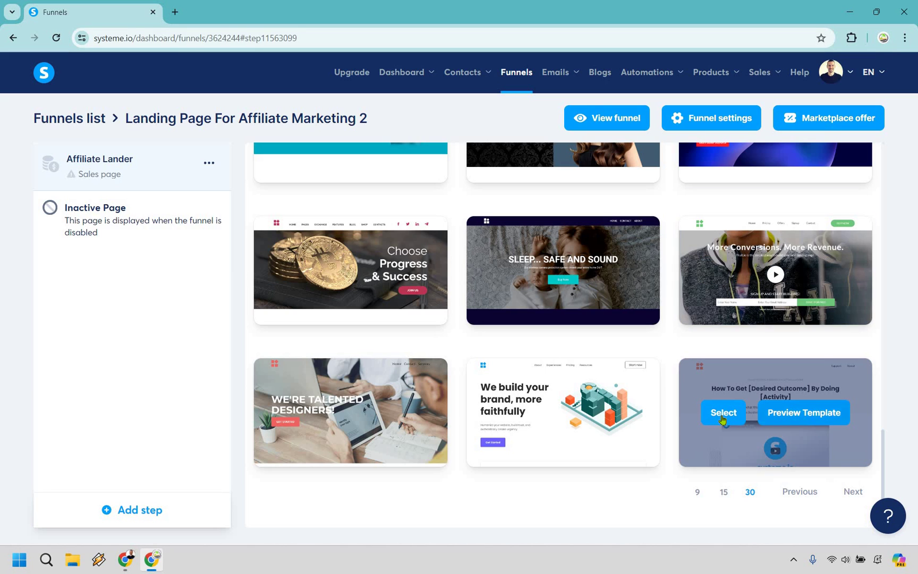
pyautogui.click(722, 414)
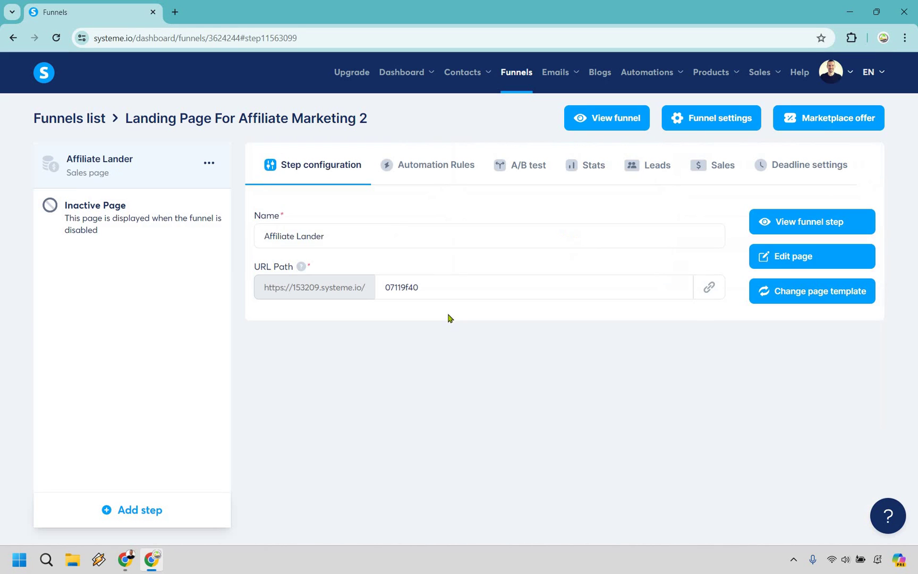
# - Set the funnel step's URL path to "systeme" and rename the step "Systeme"
pyautogui.doubleClick(446, 283)
pyautogui.write('systeme')
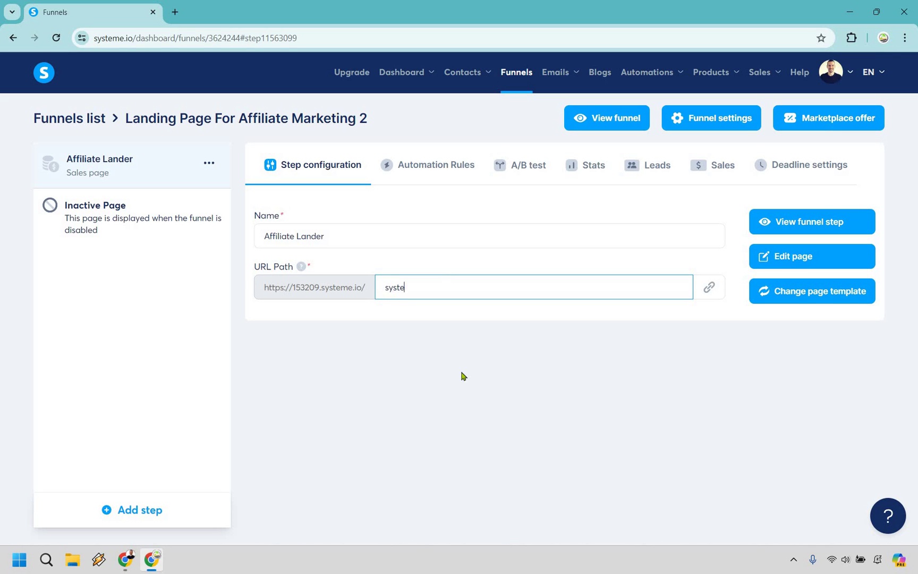
pyautogui.tripleClick(371, 240)
pyautogui.write('Systeme')
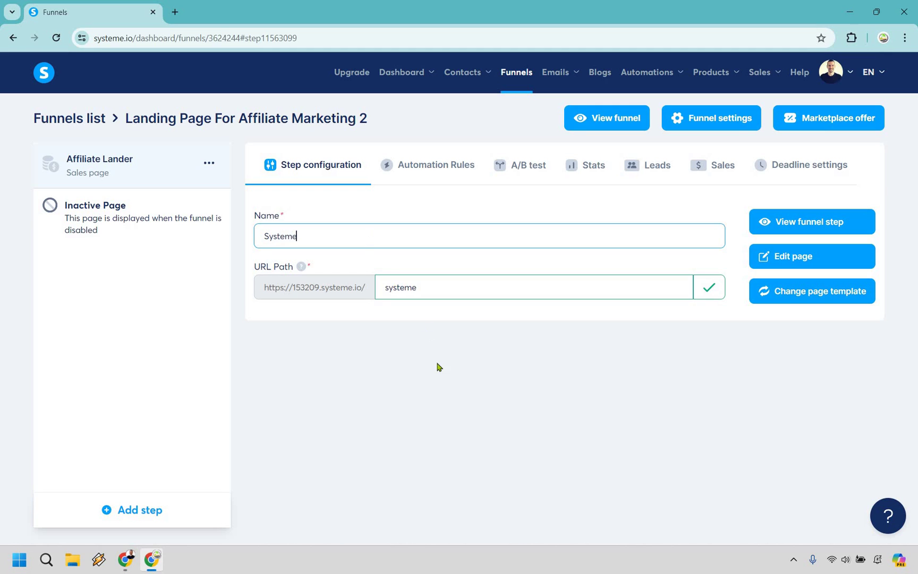
pyautogui.press('Return')
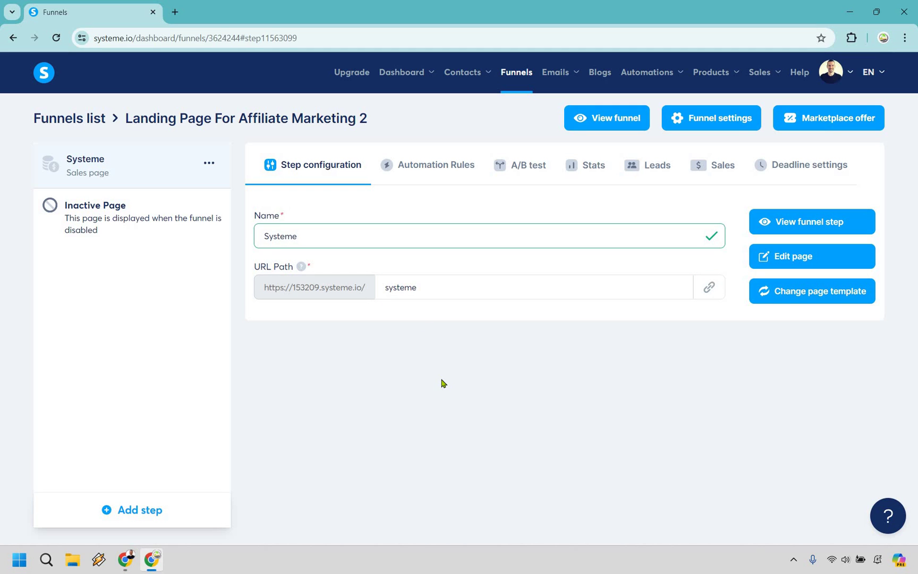
# - Open the page for editing and delete the logo and navigation section and the "[Name] PRESENTS A PRODUCT ON GETTING AWESOME" text
pyautogui.click(827, 259)
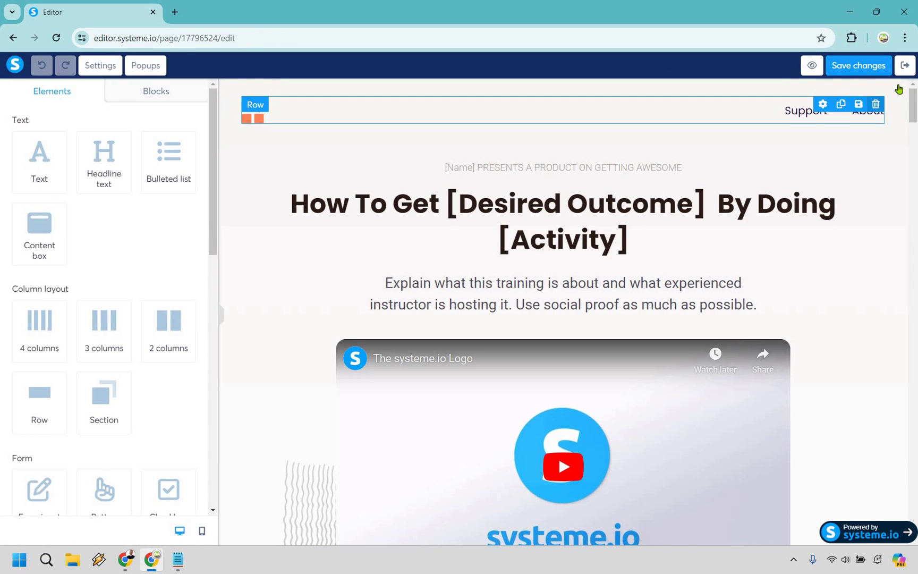
pyautogui.press('Delete')
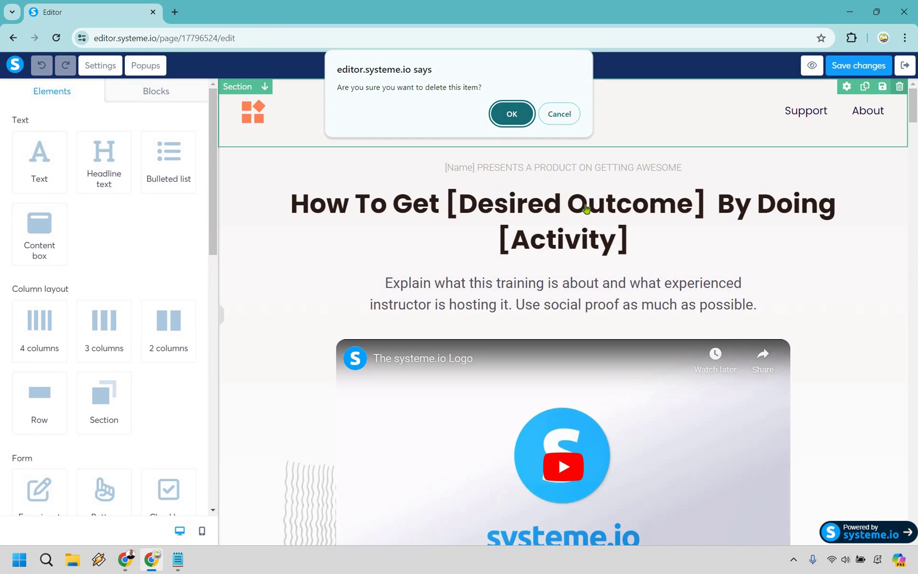
pyautogui.press('Return')
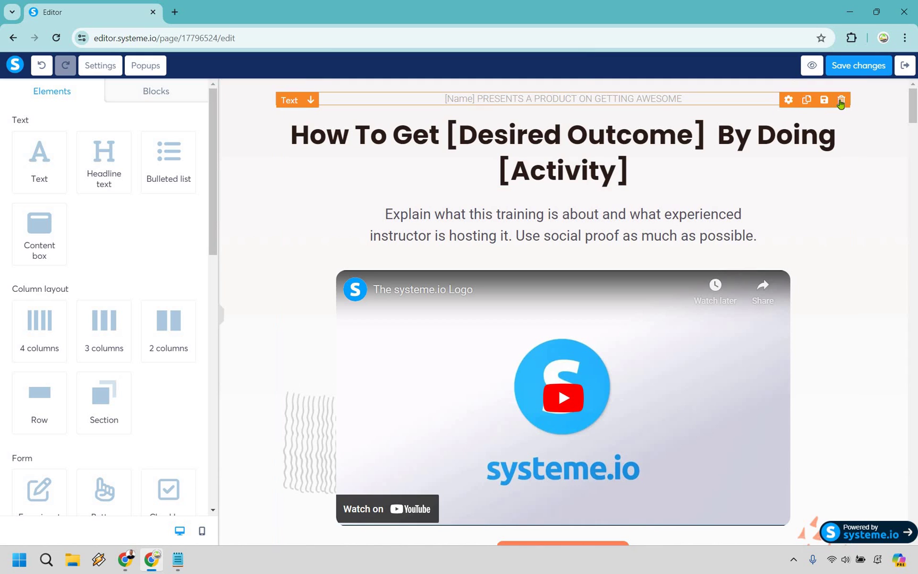
pyautogui.press('Delete')
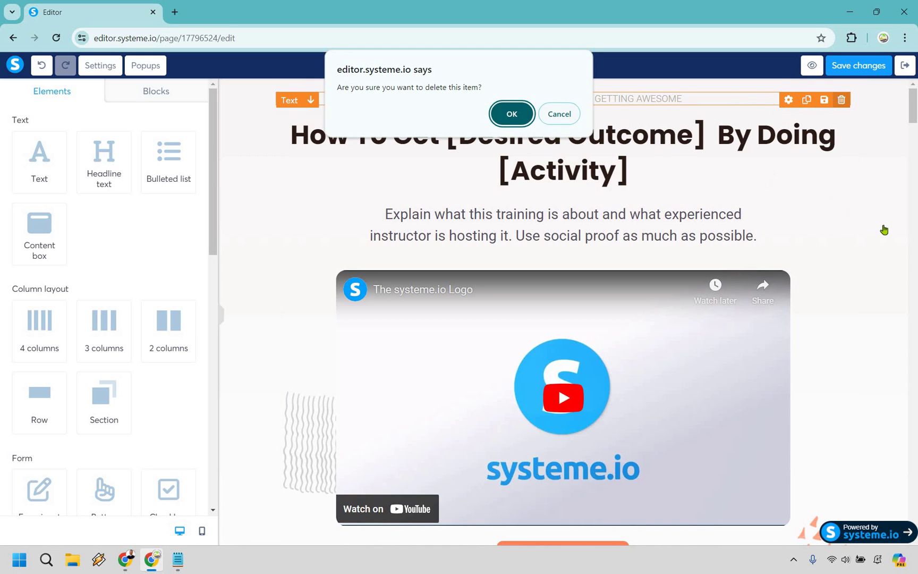
pyautogui.press('Return')
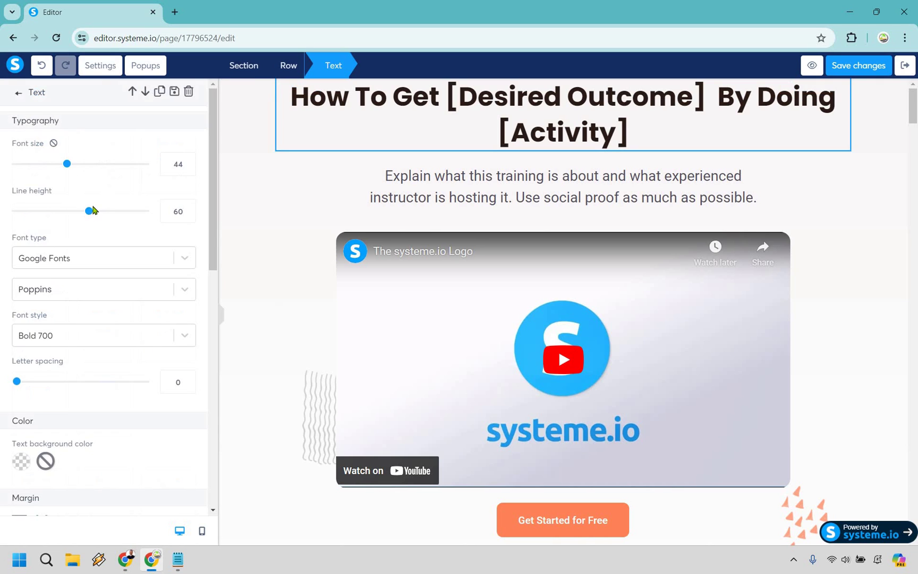
# - Set the top margin of the "How To Get [Desired Outcome] By Doing [Activity]" headline to 34
pyautogui.scroll(-6, 66, 252)
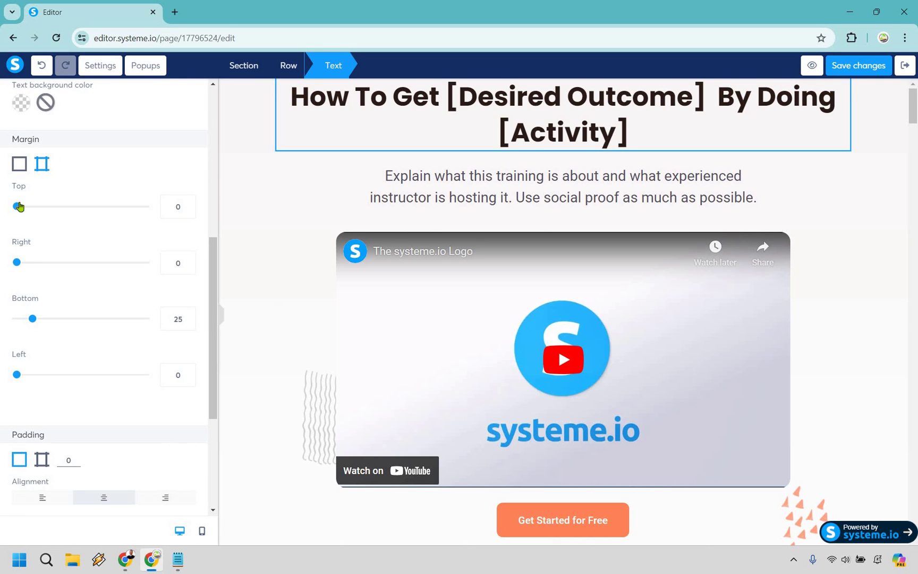
pyautogui.moveTo(30, 206); pyautogui.dragTo(38, 206)
pyautogui.press('Right')
pyautogui.press('Right')
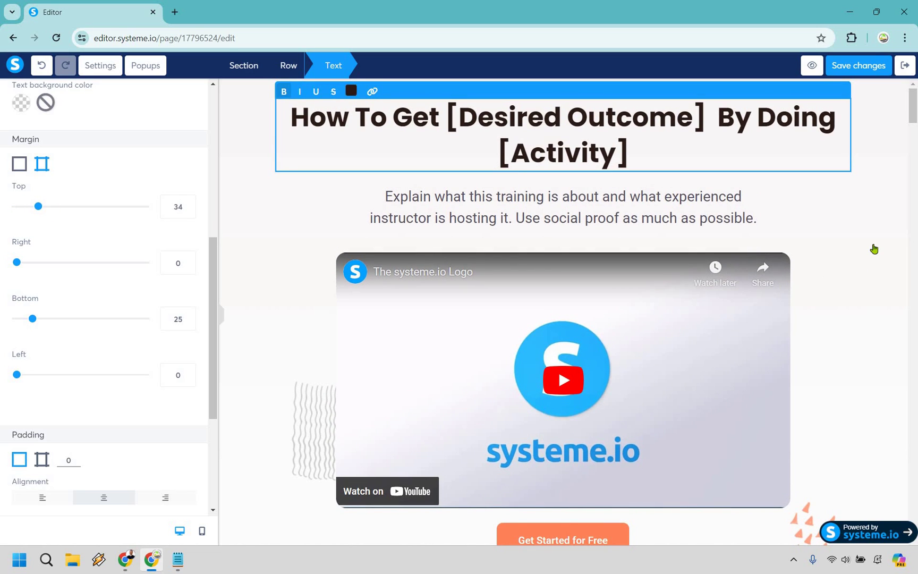
pyautogui.click(873, 249)
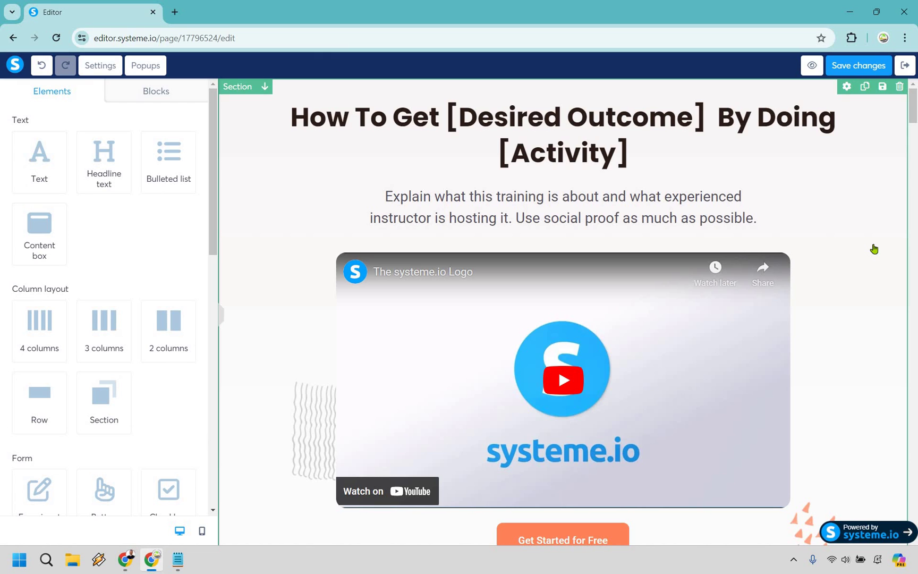
# - Delete the "Welcome to [Name]", "Our Sales and Marketing Services" and "Simple Yet Powerful Marketing" sections below the video
pyautogui.scroll(-5, 875, 352)
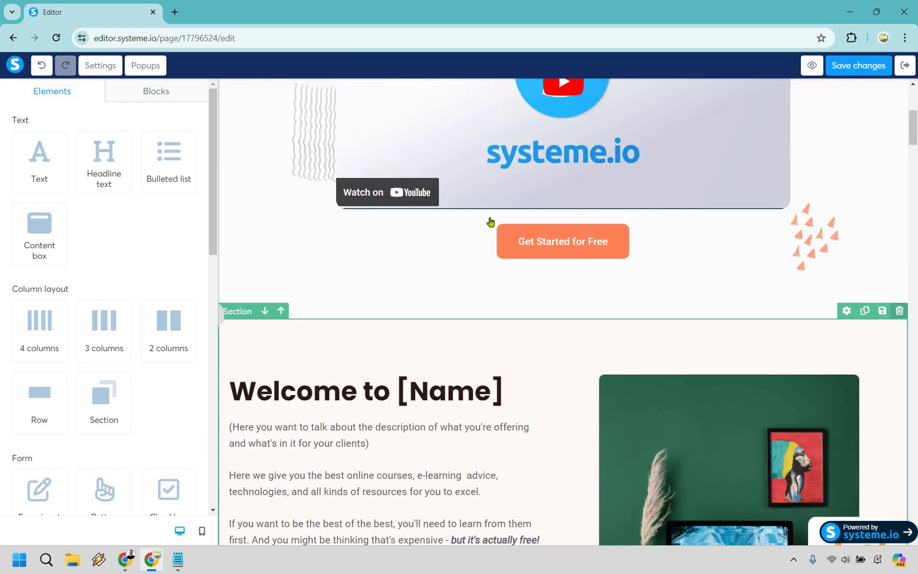
pyautogui.press('Delete')
pyautogui.click(513, 120)
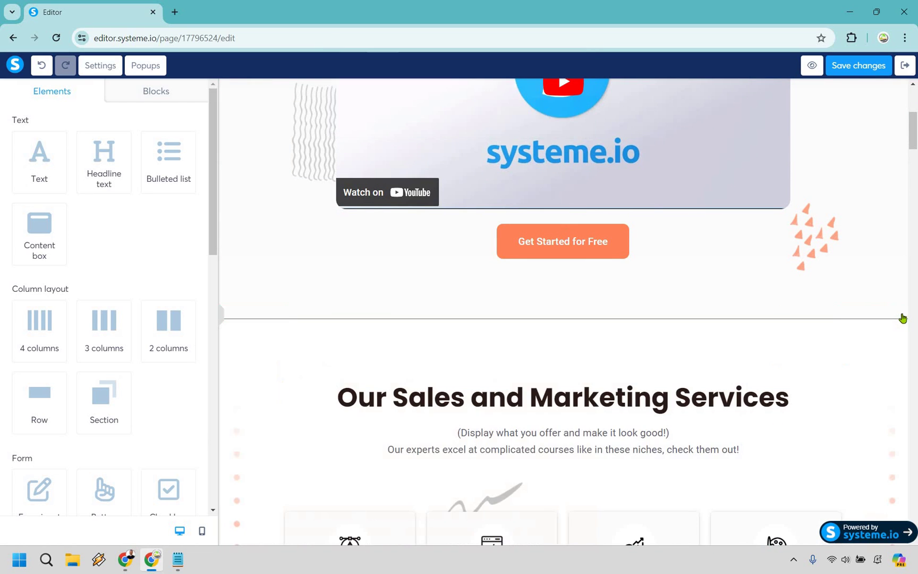
pyautogui.press('Delete')
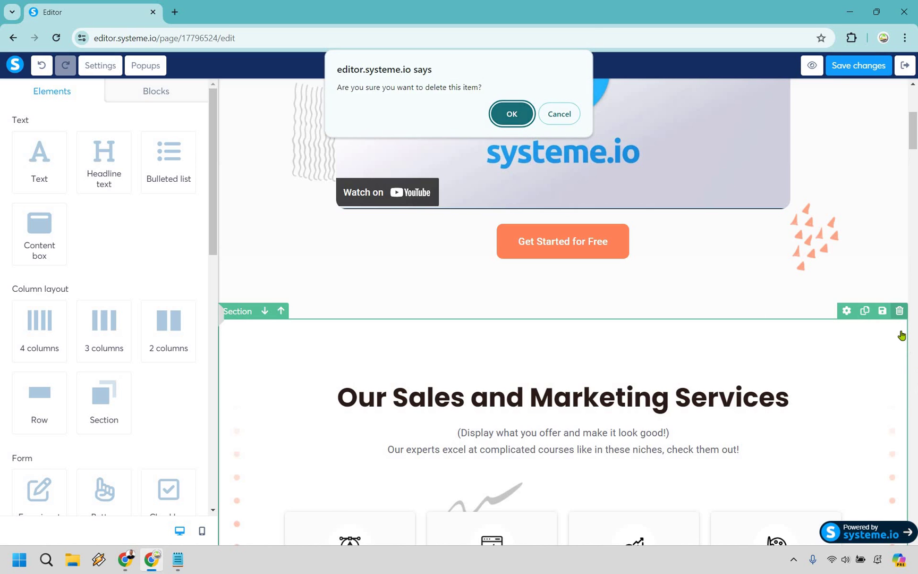
pyautogui.press('Return')
pyautogui.click(899, 312)
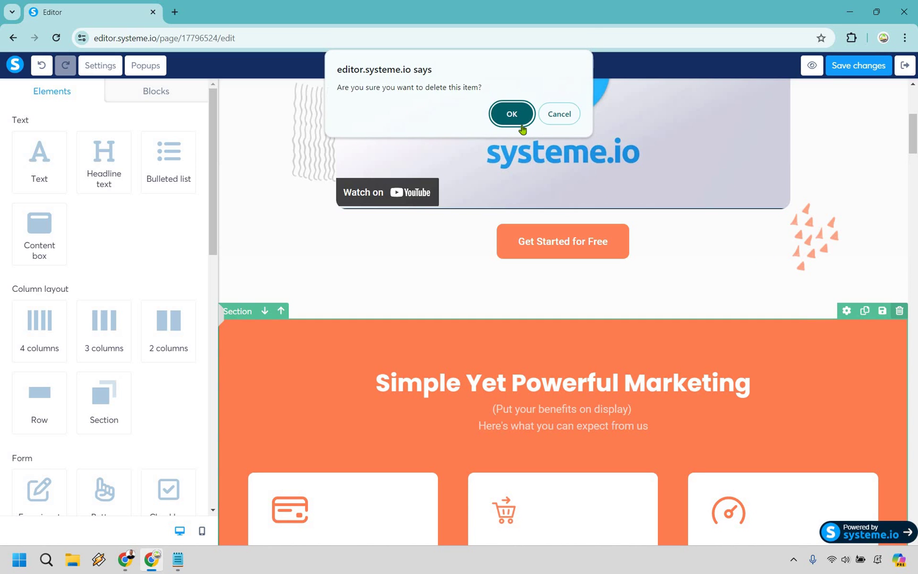
pyautogui.press('Return')
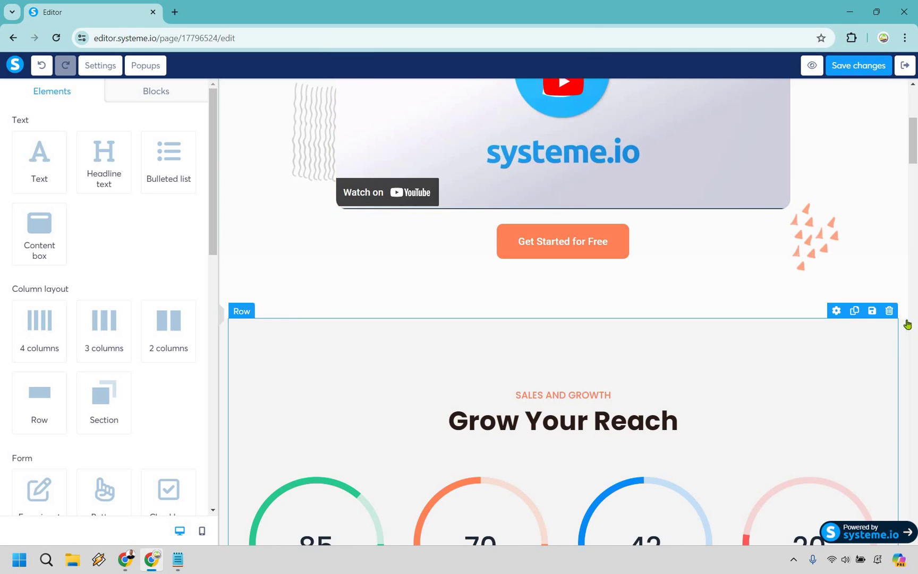
# - Delete the "Grow Your Reach" and "Our Happy Clients" sections
pyautogui.press('Delete')
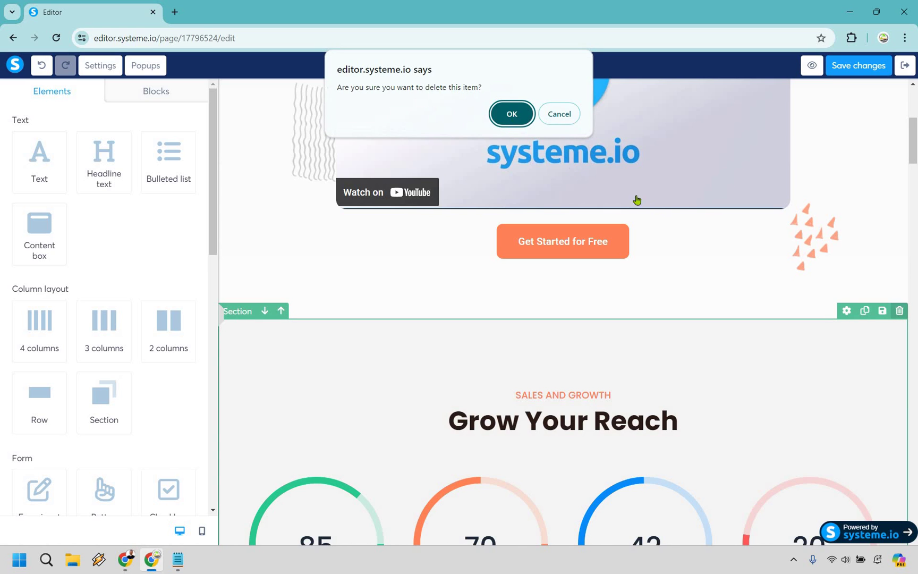
pyautogui.click(507, 114)
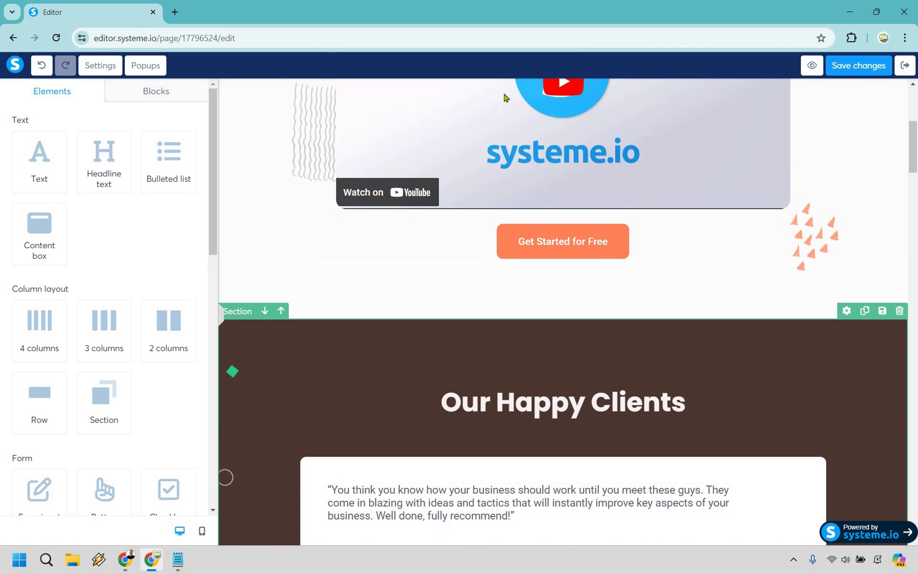
pyautogui.press('Delete')
pyautogui.click(510, 113)
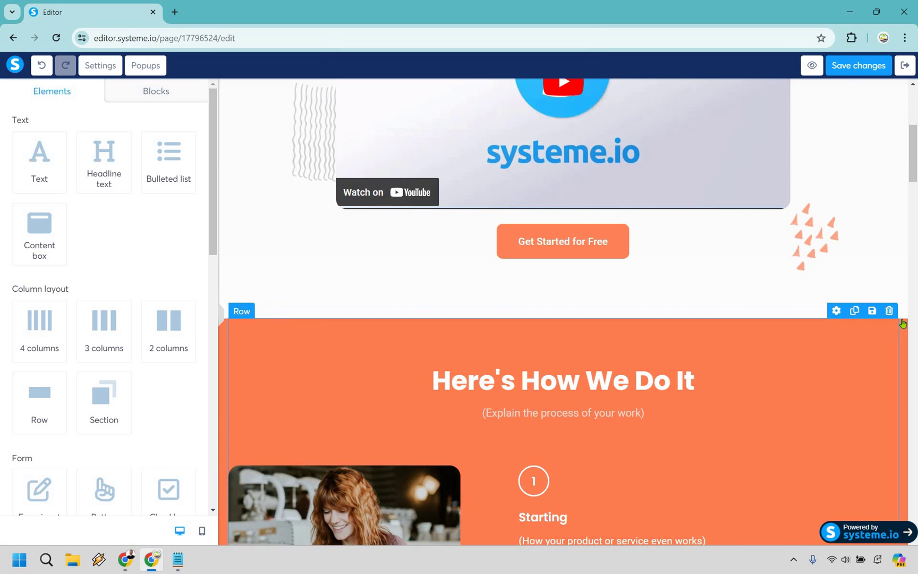
# - Delete the "Here's How We Do It" section, the remaining content sections above the footer, and the footer's logo image
pyautogui.click(846, 310)
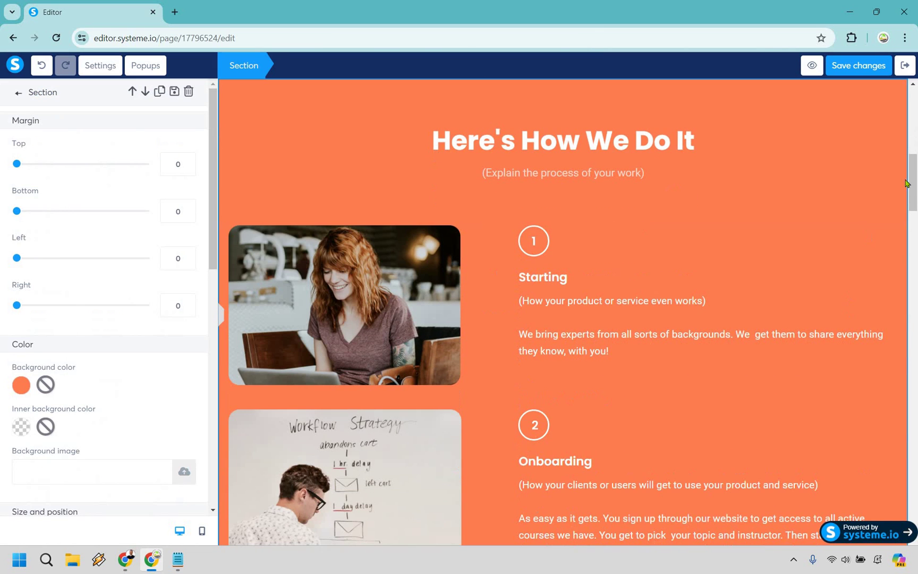
pyautogui.press('Escape')
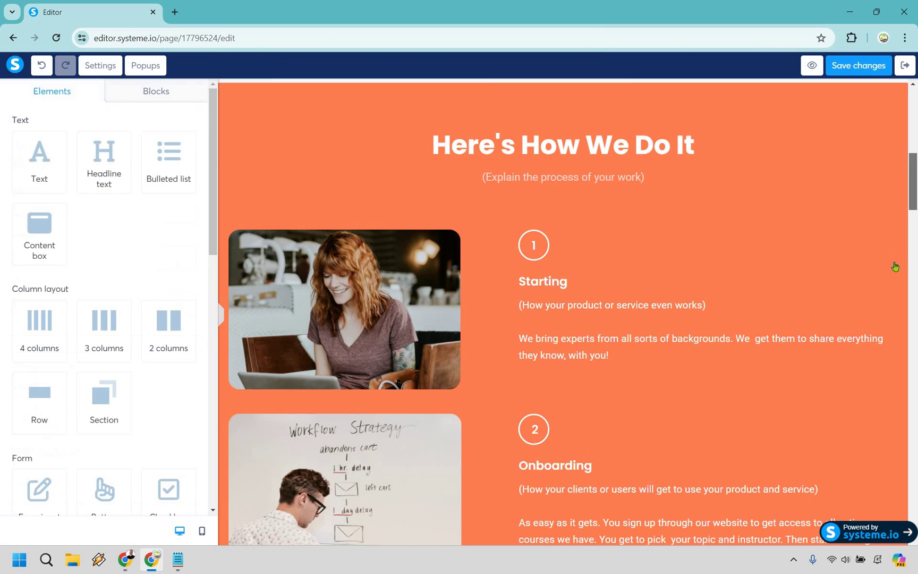
pyautogui.scroll(3, 898, 263)
pyautogui.click(899, 248)
pyautogui.press('Return')
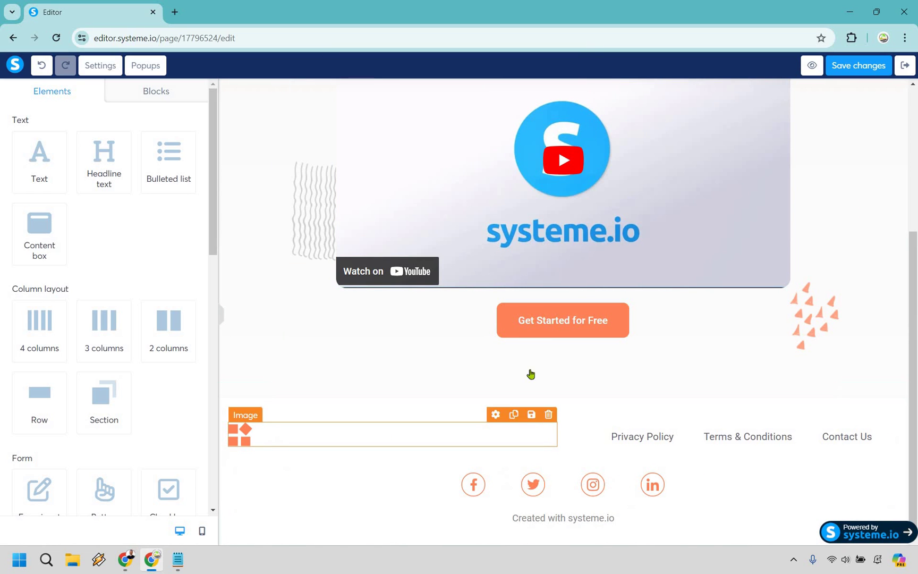
pyautogui.click(548, 415)
pyautogui.press('Return')
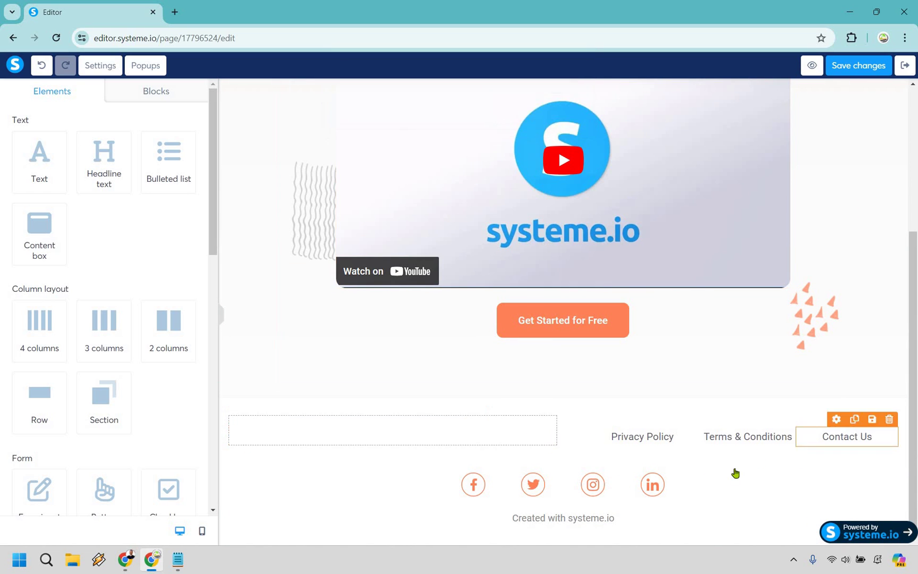
# - Change the main headline to "How To Get [Yay] Without [Boo]"
pyautogui.scroll(4, 489, 160)
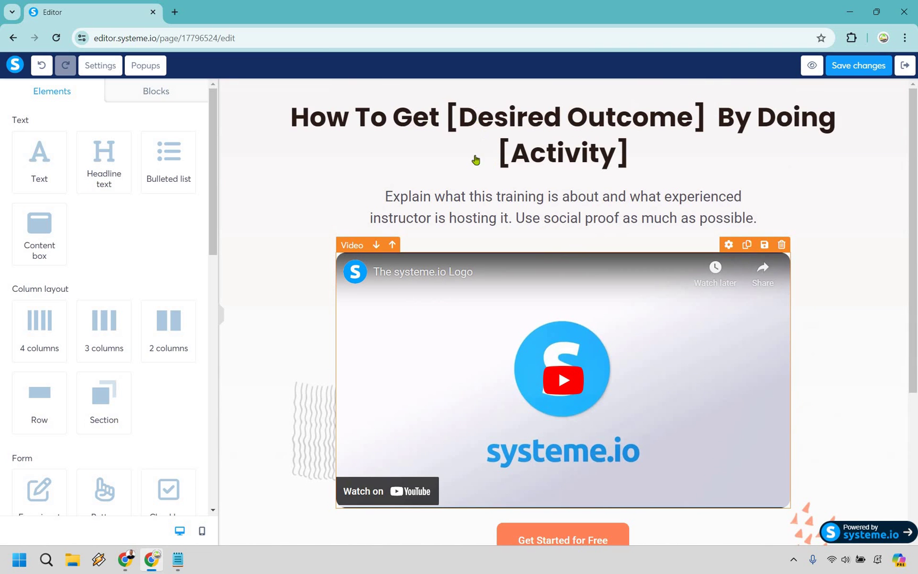
pyautogui.click(449, 117)
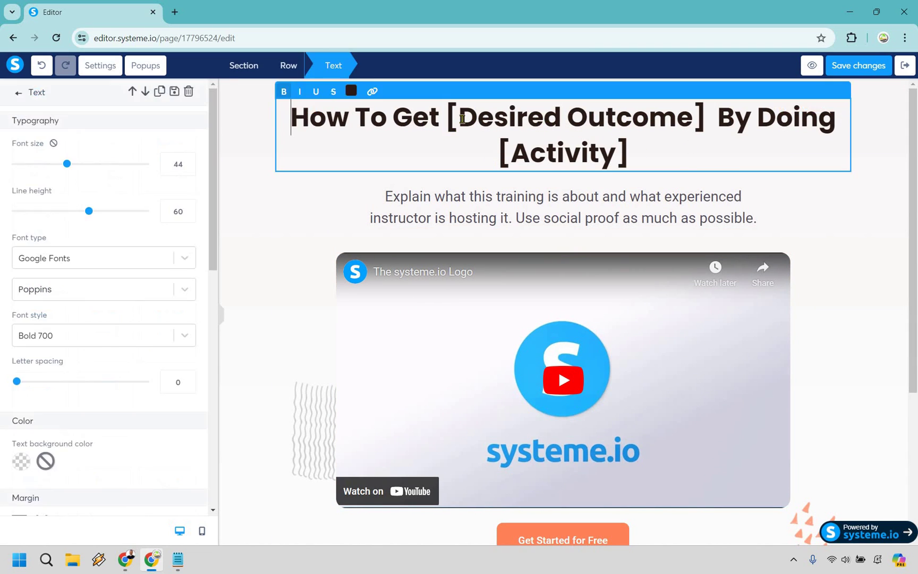
pyautogui.keyDown('shift'); pyautogui.click(678, 127); pyautogui.keyUp('shift')
pyautogui.keyDown('shift'); pyautogui.click(687, 129); pyautogui.keyUp('shift')
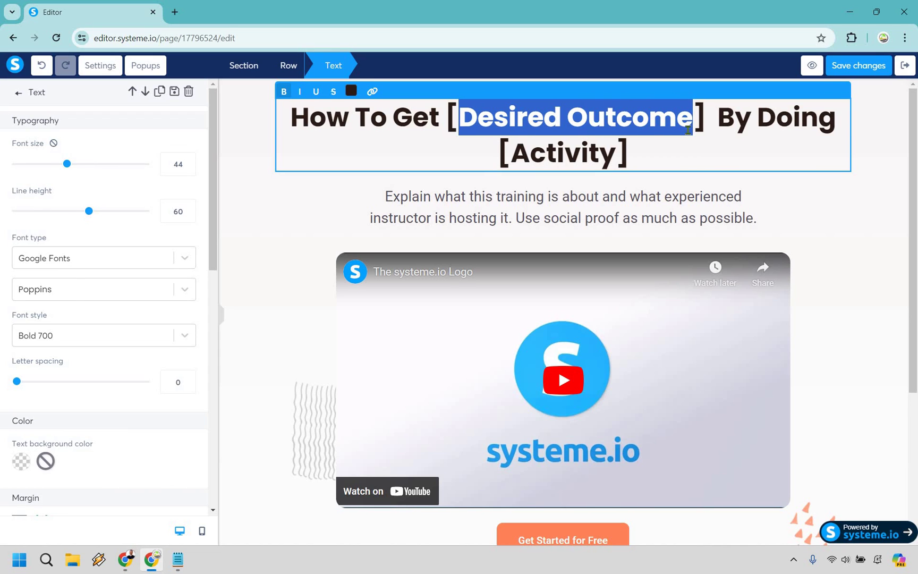
pyautogui.write('Yay')
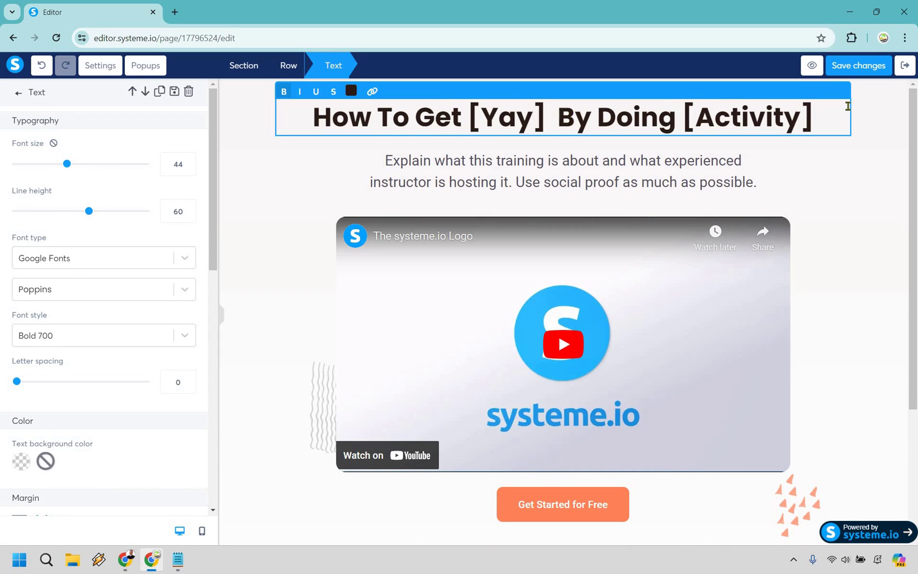
pyautogui.press('Right')
pyautogui.press('Right')
pyautogui.hotkey('shift', 'End')
pyautogui.write('Wi')
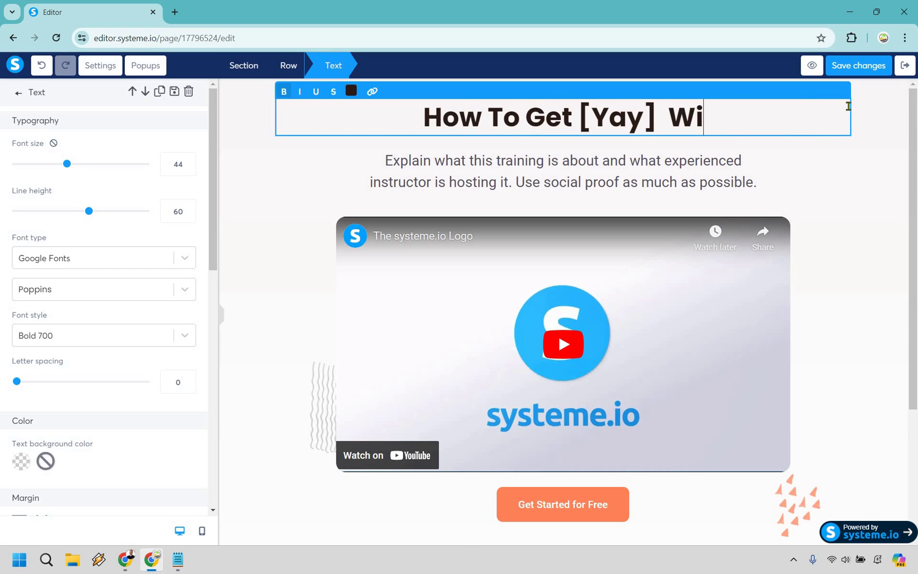
pyautogui.write('thout [Boo')
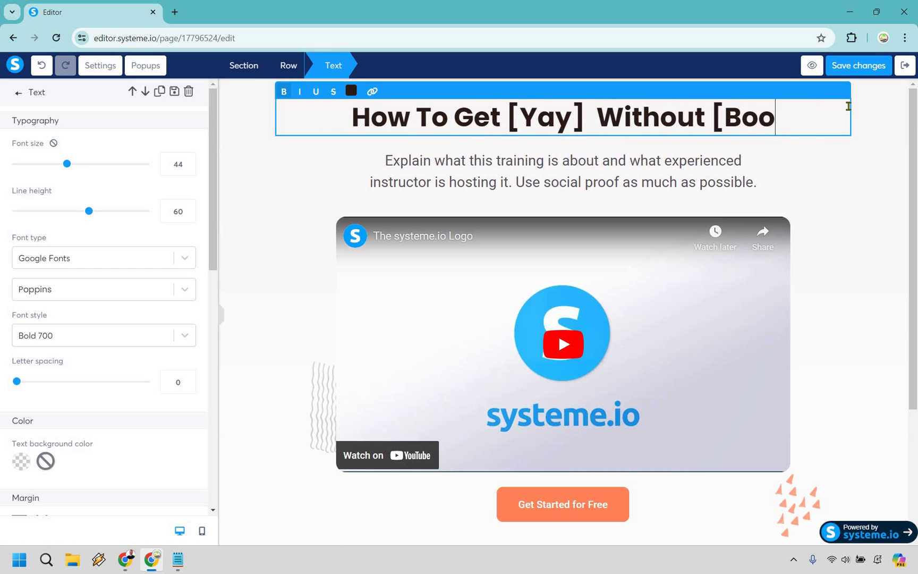
pyautogui.write(']')
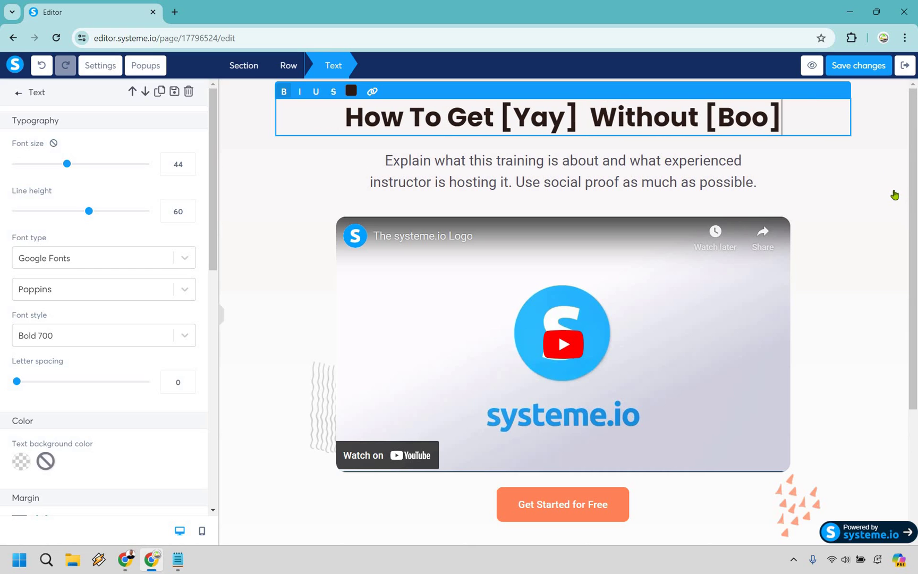
pyautogui.click(895, 195)
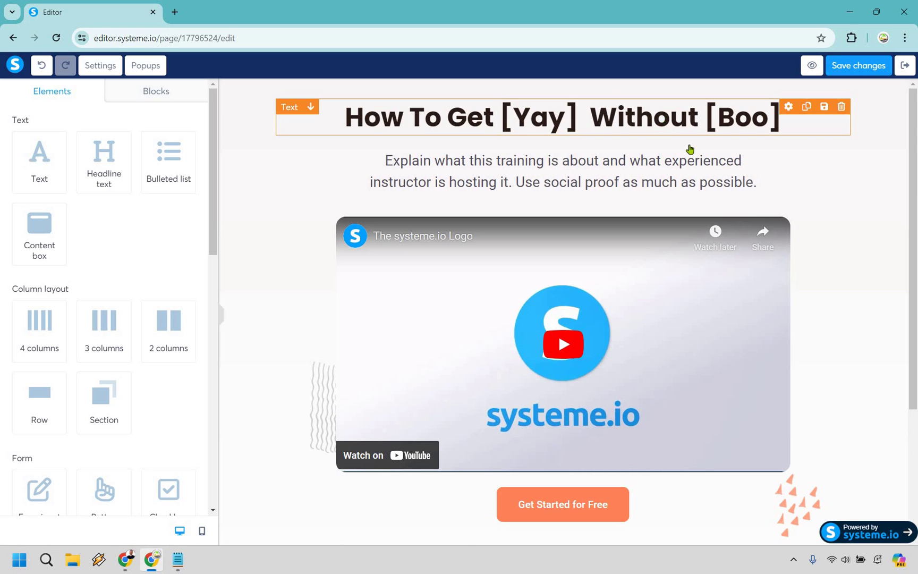
pyautogui.click(903, 198)
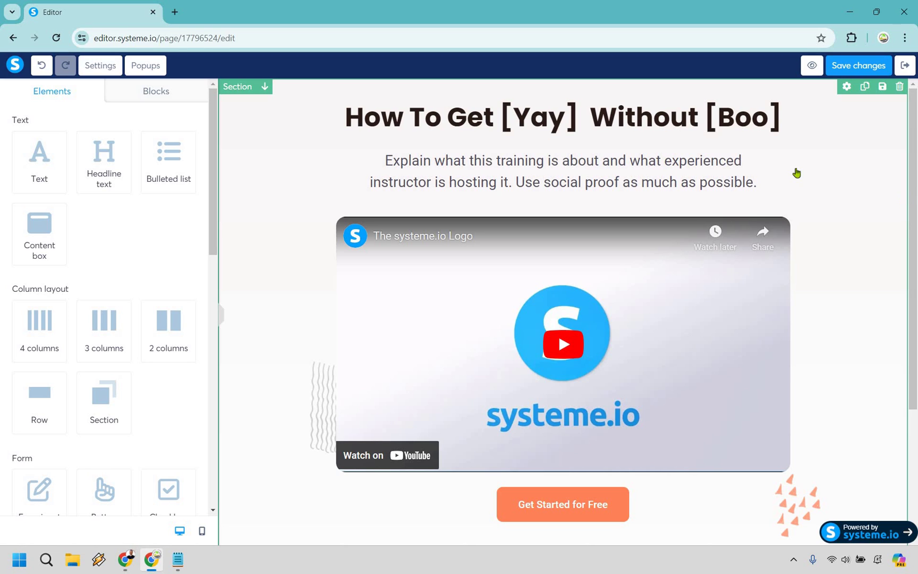
# - Replace "[Yay]" in the headline with "Quickly Create Affiliate Landing Pages" and remove the extra space before "Without"
pyautogui.click(500, 114)
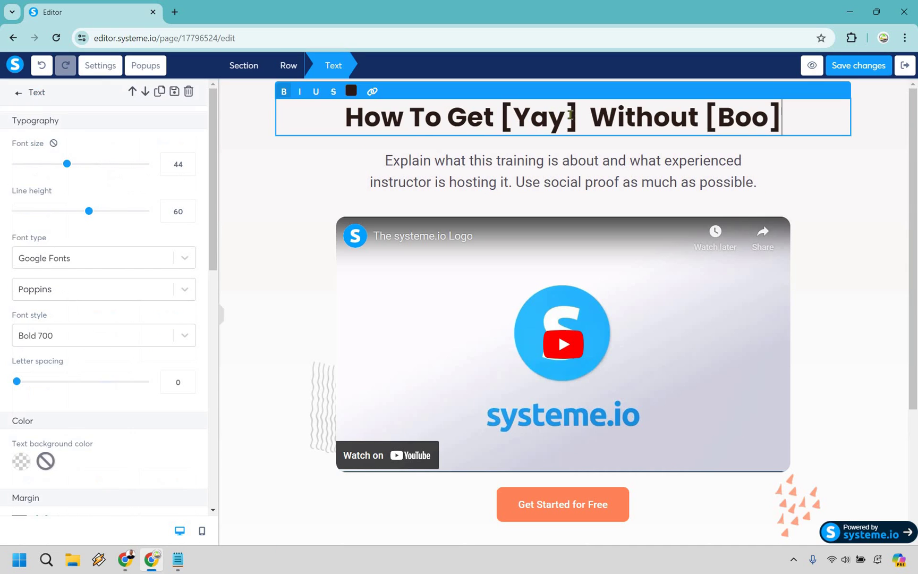
pyautogui.moveTo(500, 114); pyautogui.dragTo(574, 114)
pyautogui.write('Quickly')
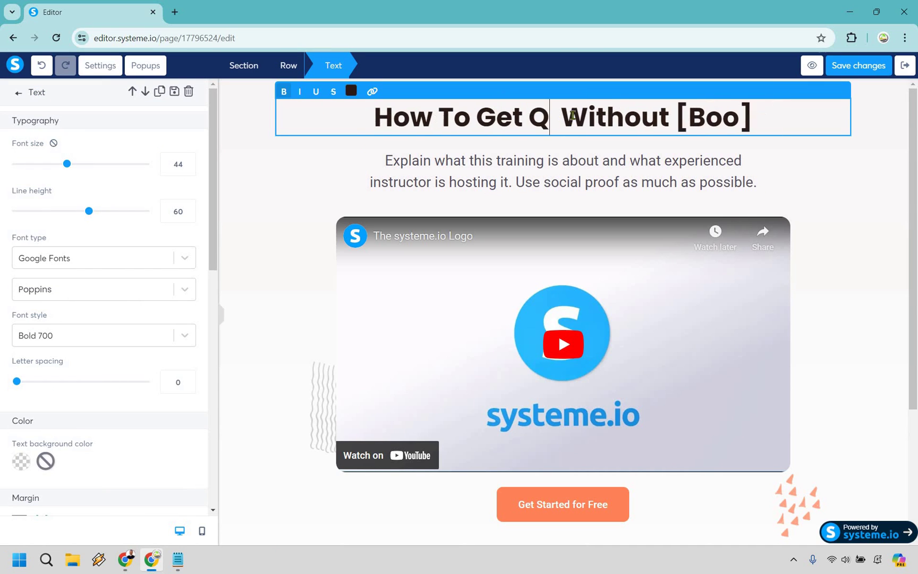
pyautogui.write(' Create Affil')
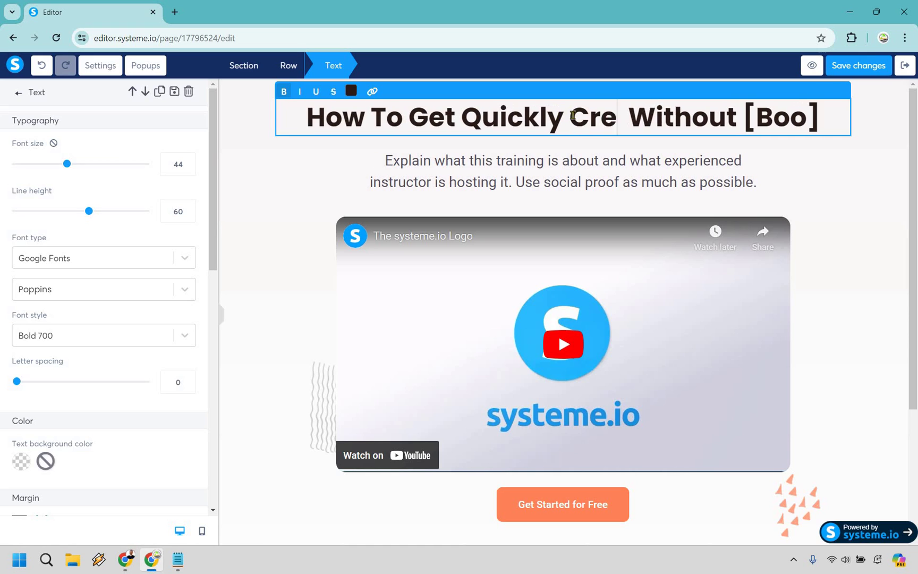
pyautogui.write('iate Landing Page')
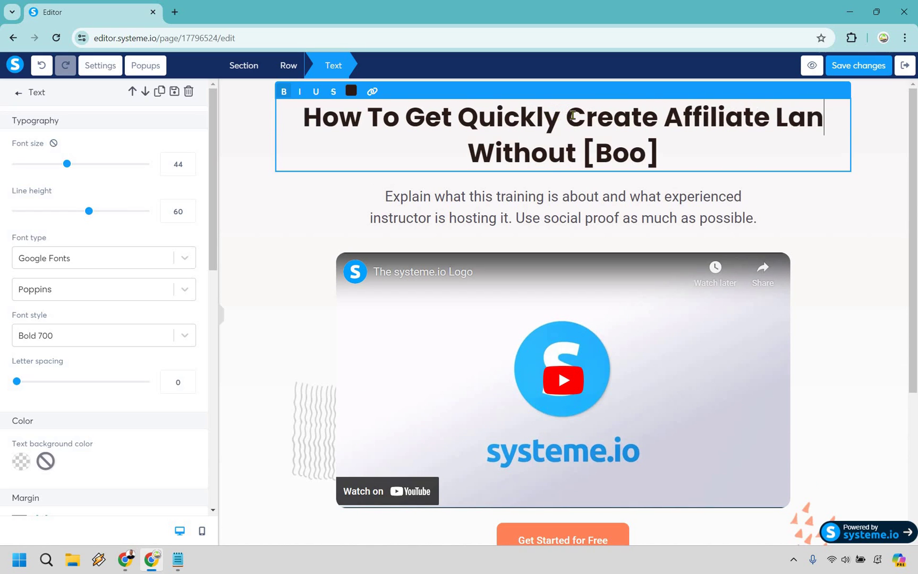
pyautogui.write('s')
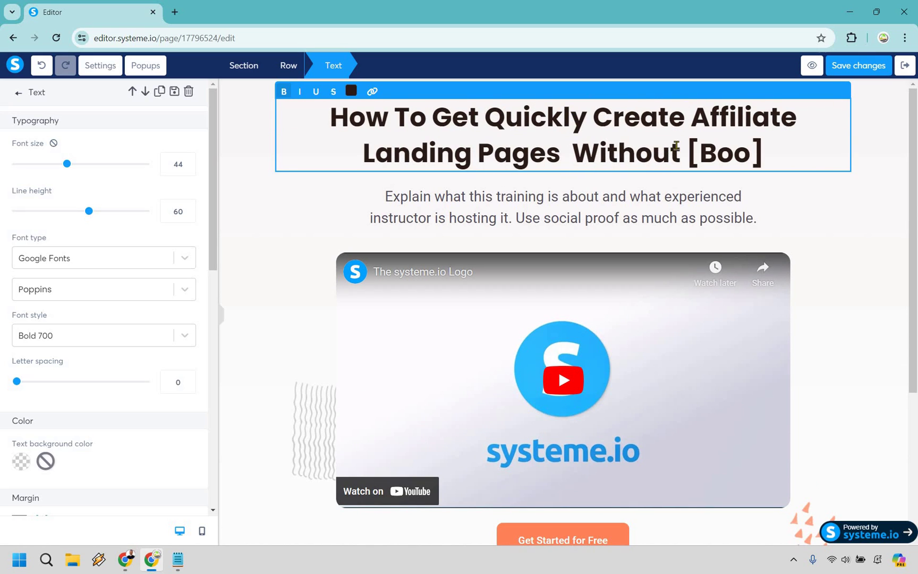
pyautogui.press('Delete')
# - Replace "[Boo]" at the end of the headline with "Breaking The Bank"
pyautogui.doubleClick(766, 153)
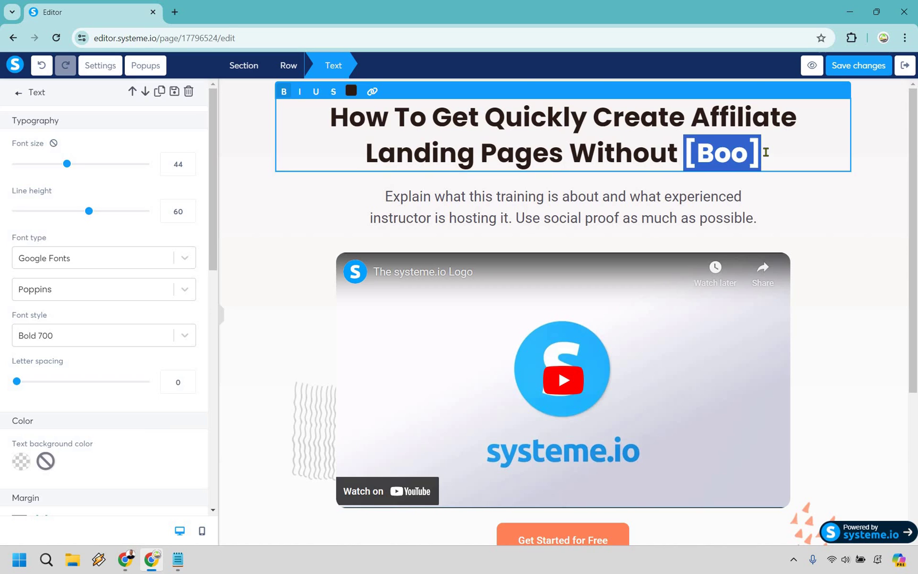
pyautogui.write('Breaking h')
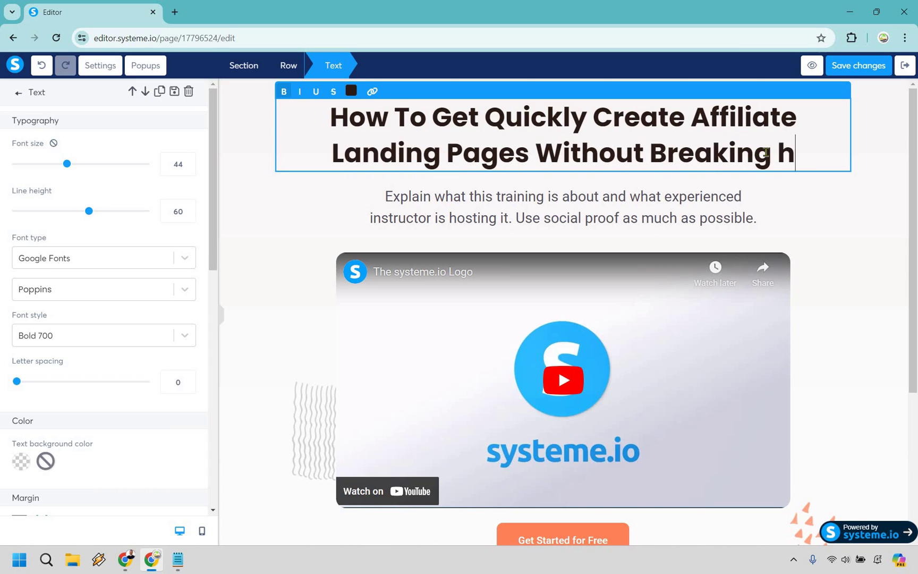
pyautogui.press('BackSpace')
pyautogui.write('The Bank')
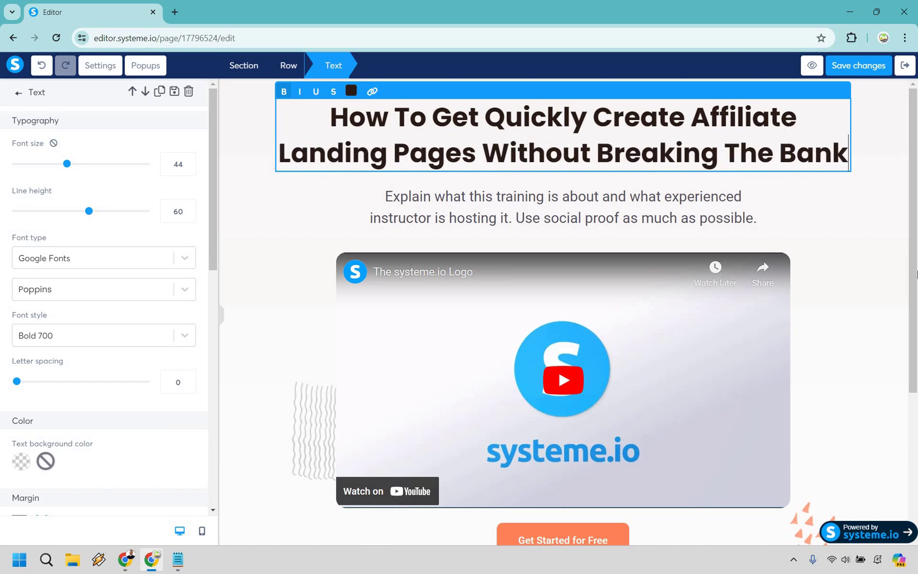
pyautogui.click(888, 267)
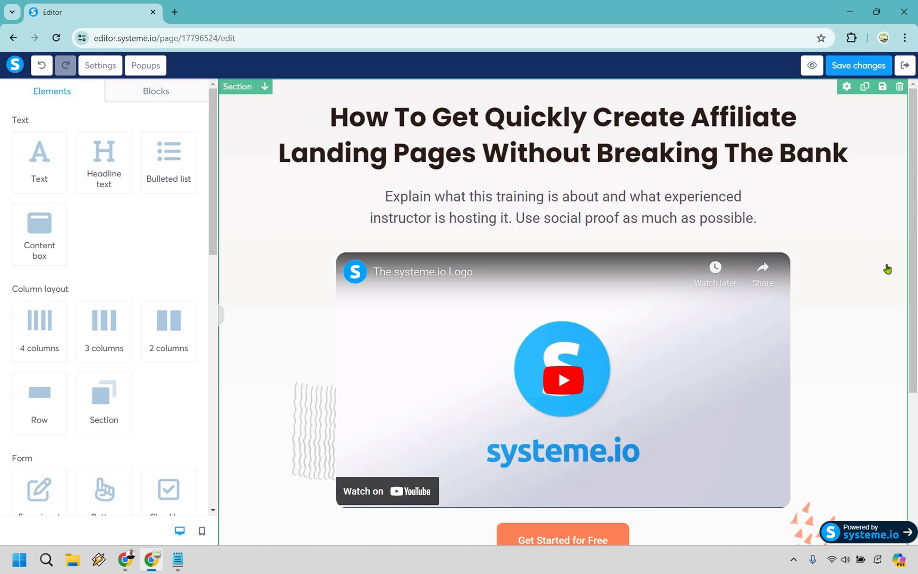
# - Replace the subheadline with "Watch the video to see me quickly put together 2 affiliate marketing landing pages..."
pyautogui.tripleClick(638, 207)
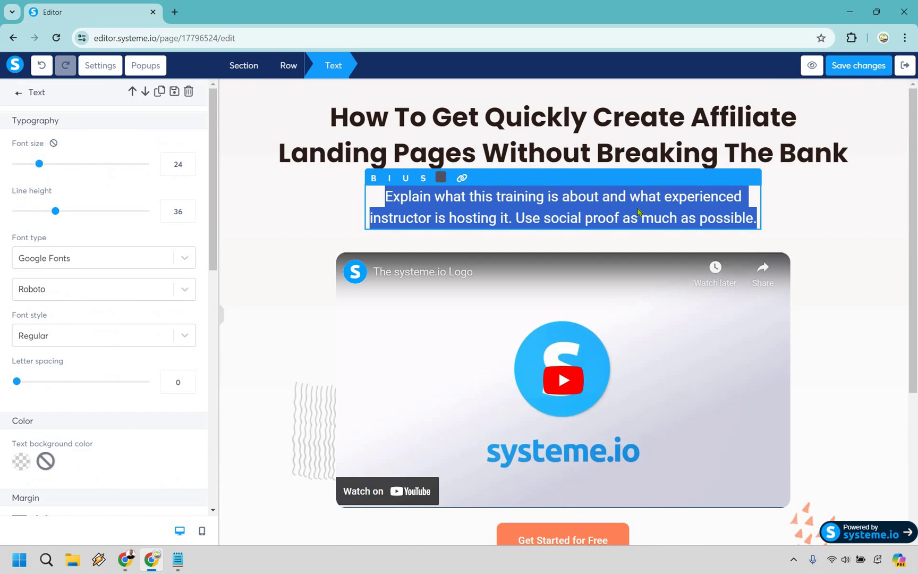
pyautogui.write('Watch the video')
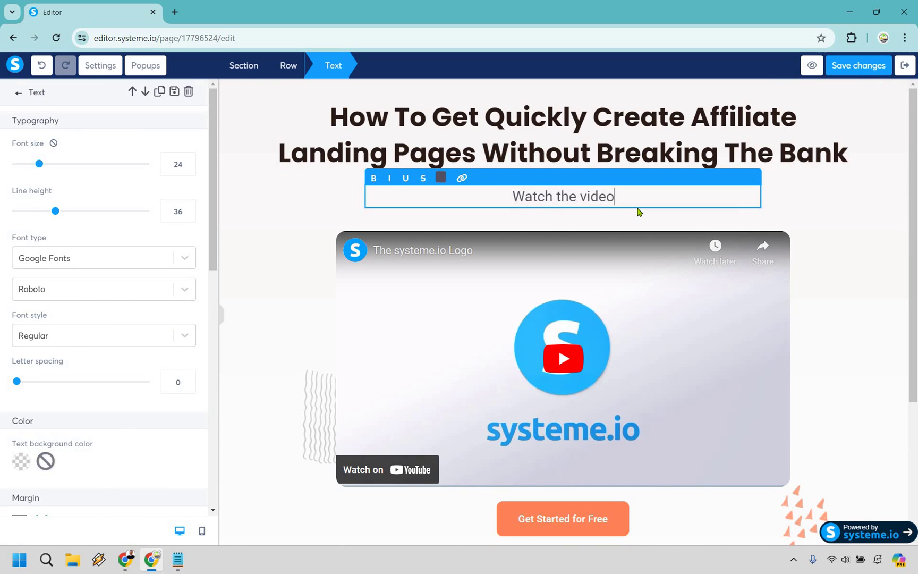
pyautogui.write(' to see me quickl')
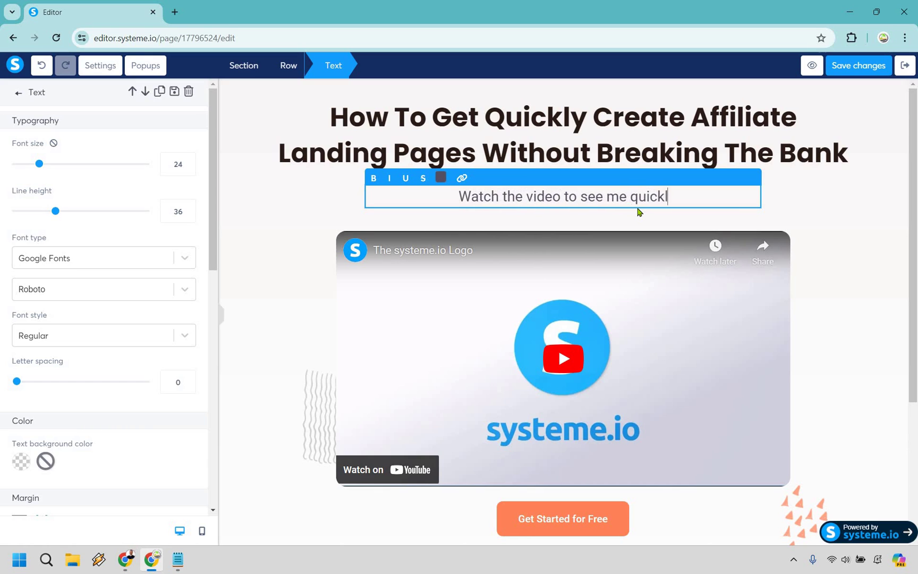
pyautogui.write('y put toget')
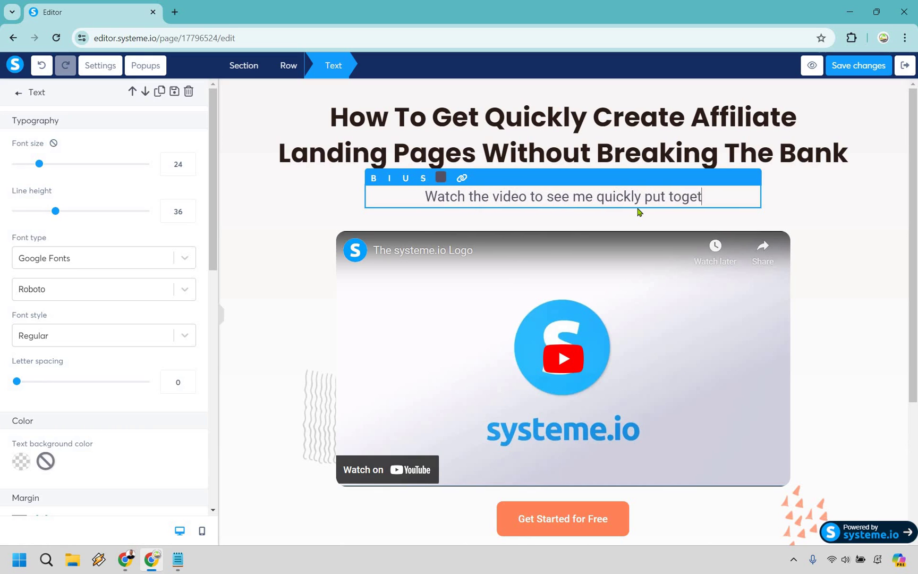
pyautogui.write('her 2 affiliate m')
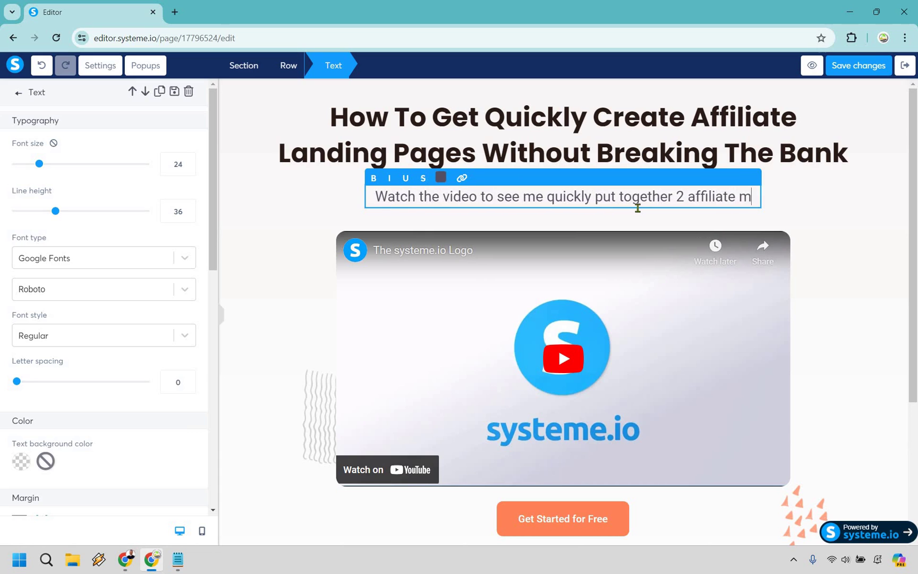
pyautogui.write('arketing landing pages')
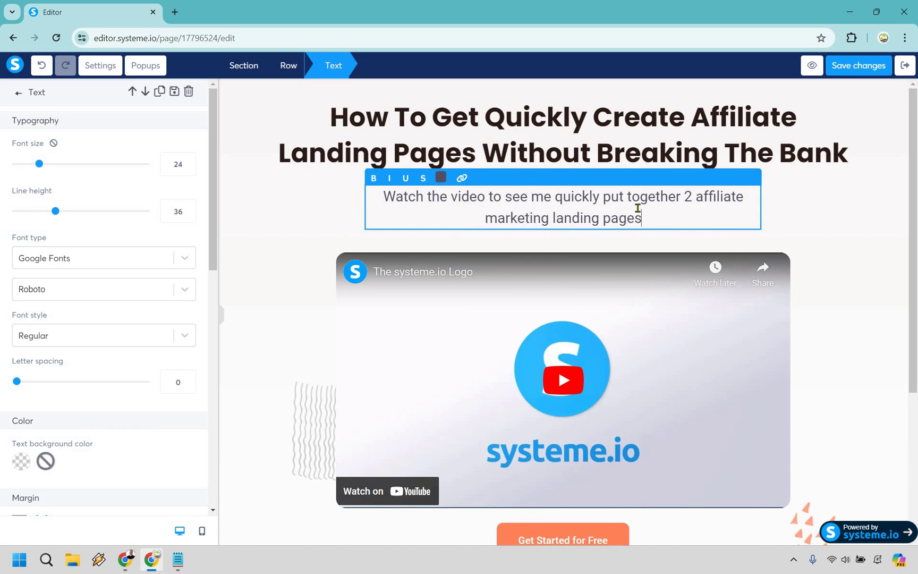
pyautogui.write('...')
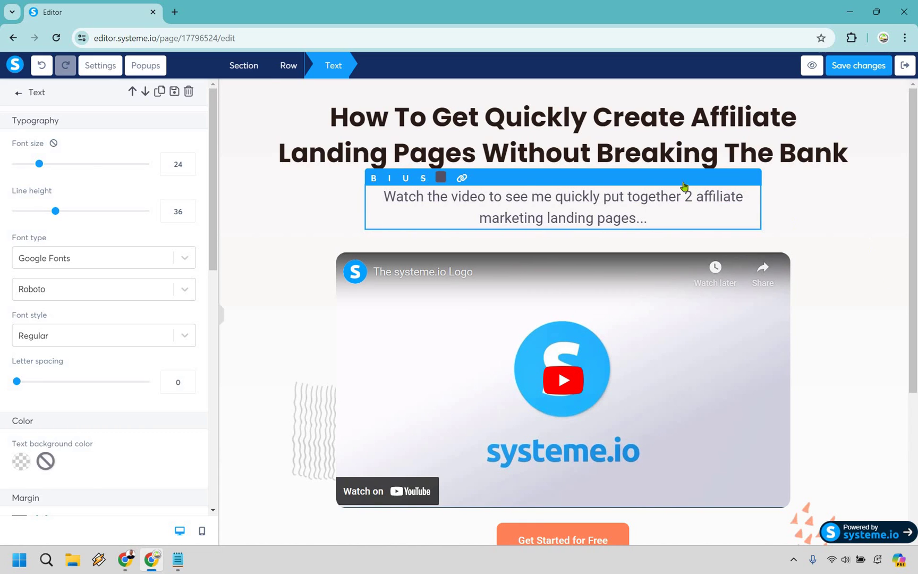
pyautogui.press('Escape')
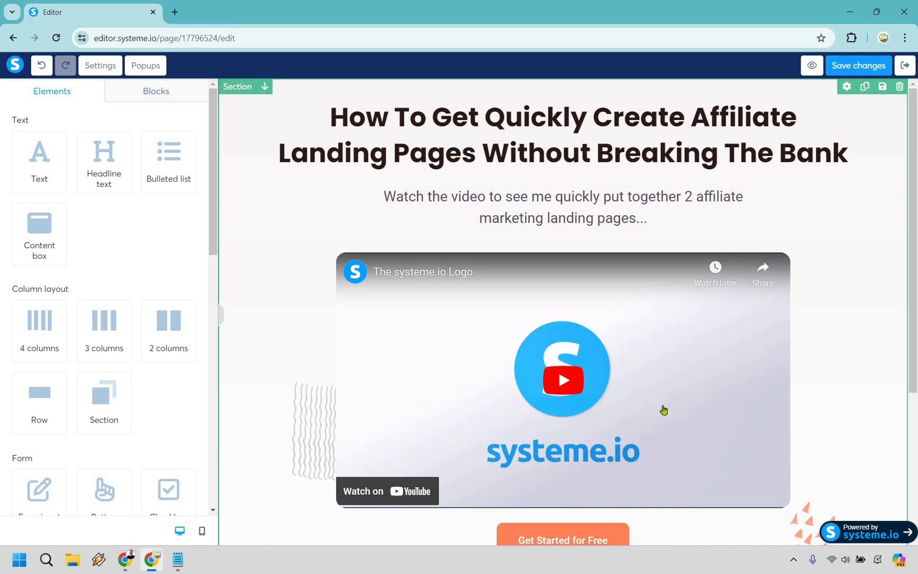
pyautogui.scroll(-2, 662, 410)
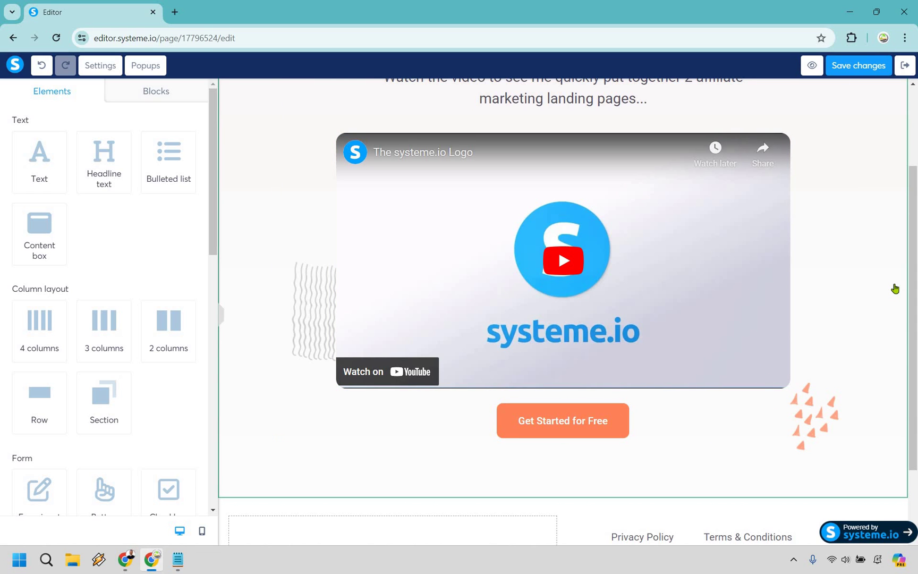
pyautogui.scroll(2, 894, 289)
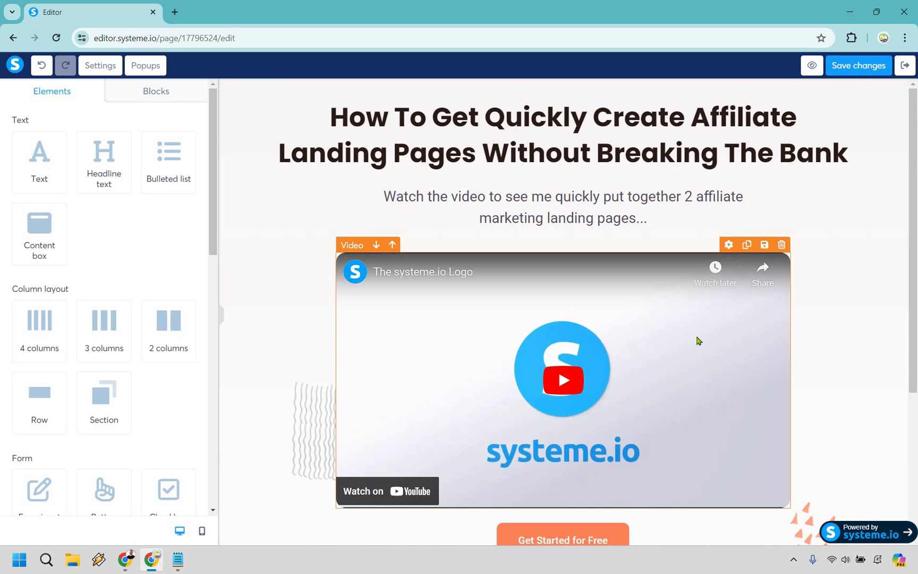
pyautogui.click(683, 322)
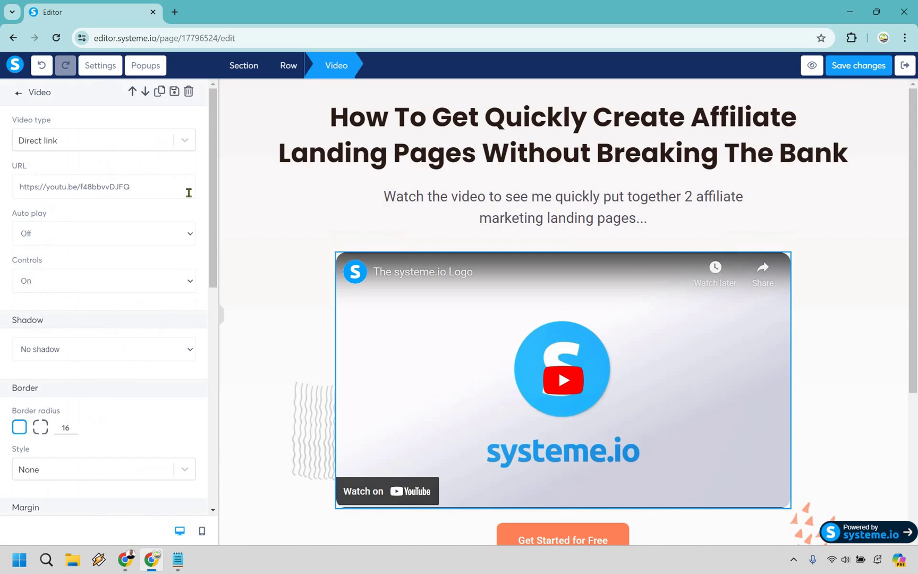
pyautogui.tripleClick(139, 187)
pyautogui.hotkey('ctrl', 'v')
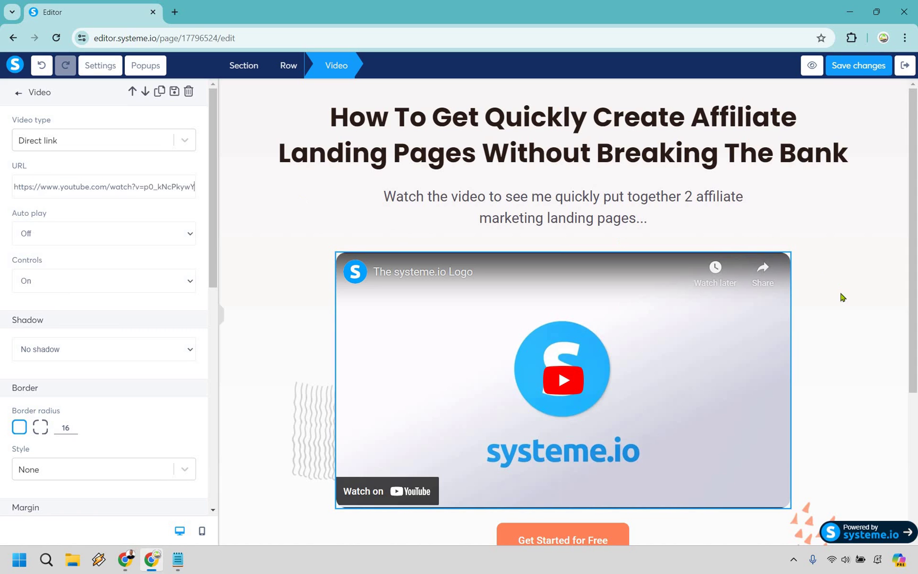
pyautogui.click(868, 287)
# - Set the top margin of the "Get Started for Free" button below the video to 26
pyautogui.scroll(-4, 611, 428)
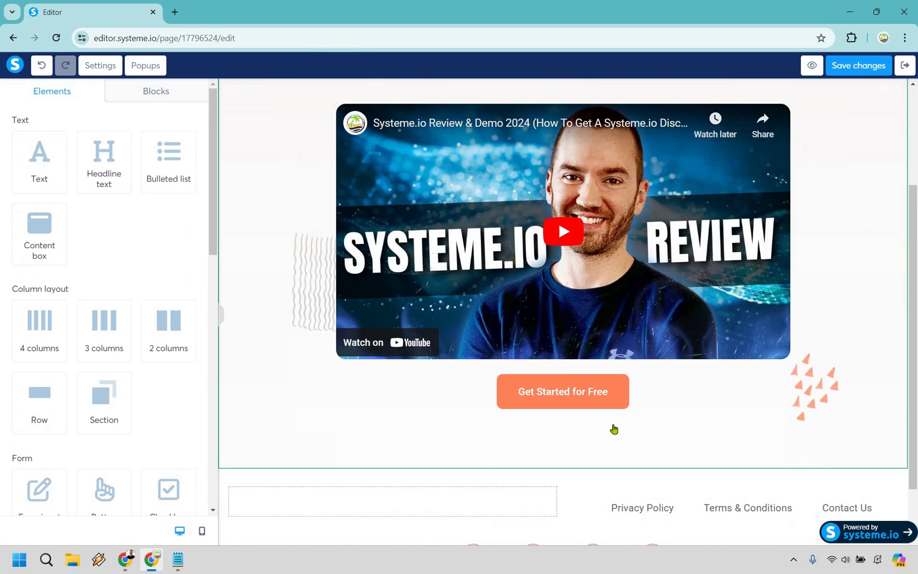
pyautogui.scroll(2, 316, 354)
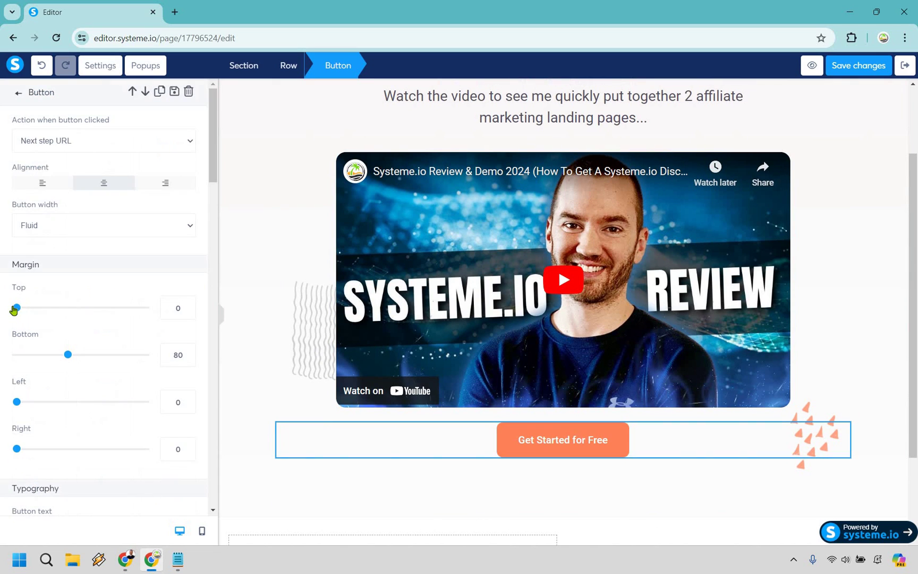
pyautogui.click(33, 307)
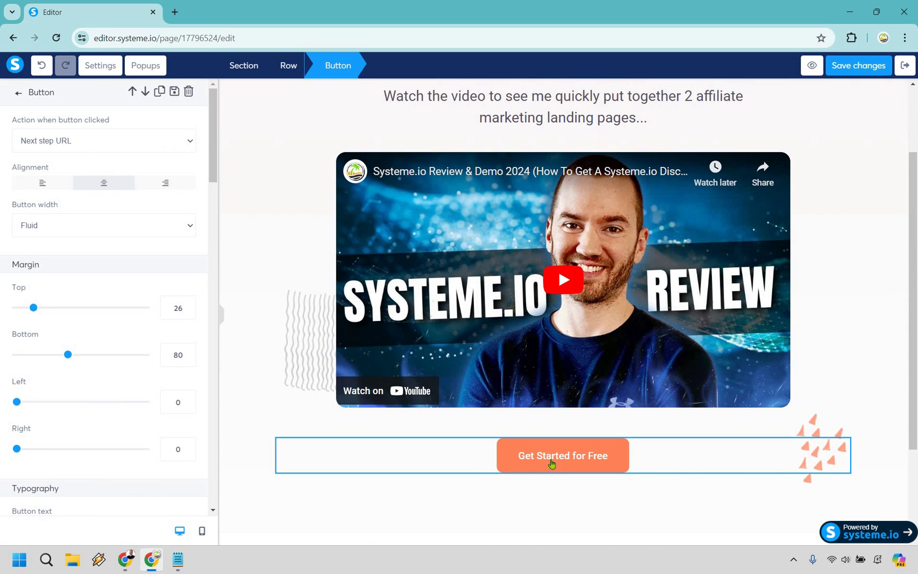
pyautogui.click(80, 140)
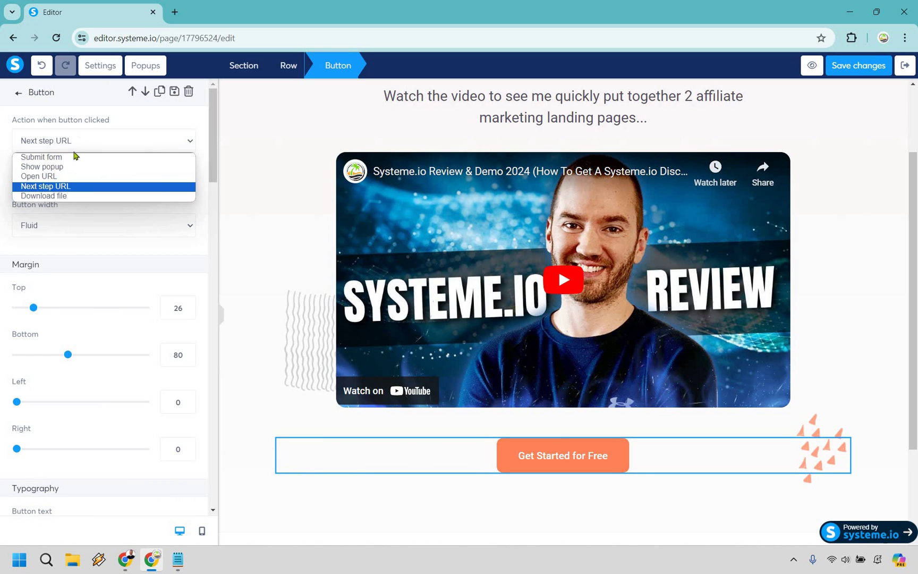
pyautogui.press('Return')
pyautogui.click(67, 188)
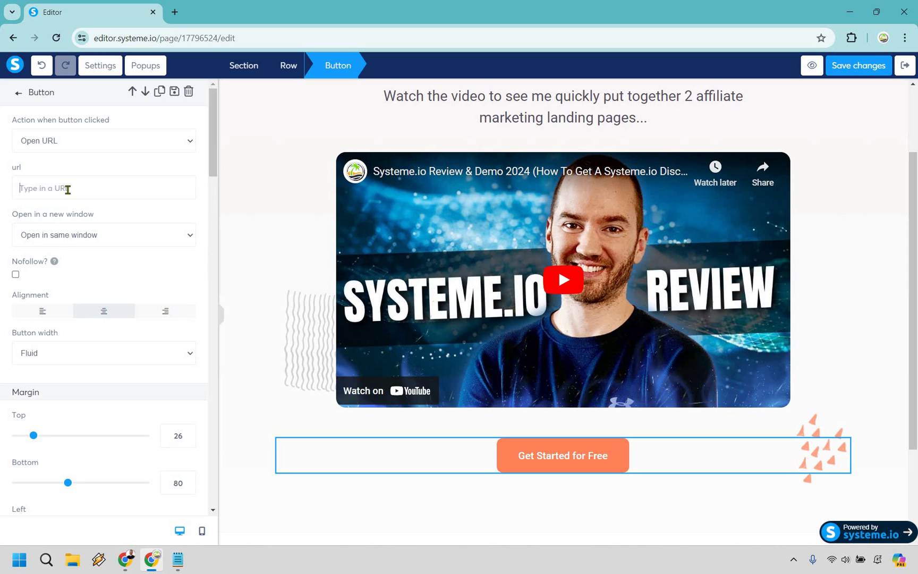
pyautogui.write('www.youraffiliatelink.com')
pyautogui.click(86, 235)
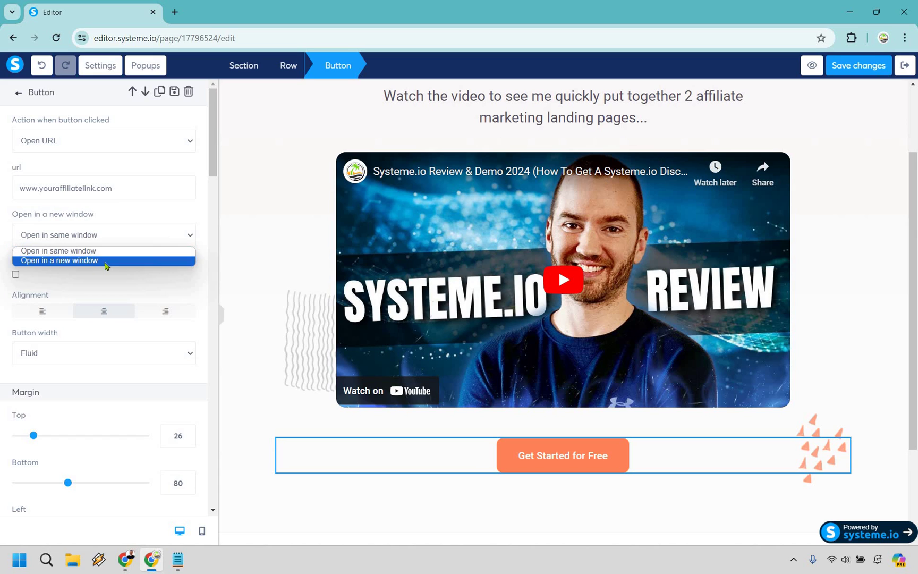
pyautogui.click(93, 260)
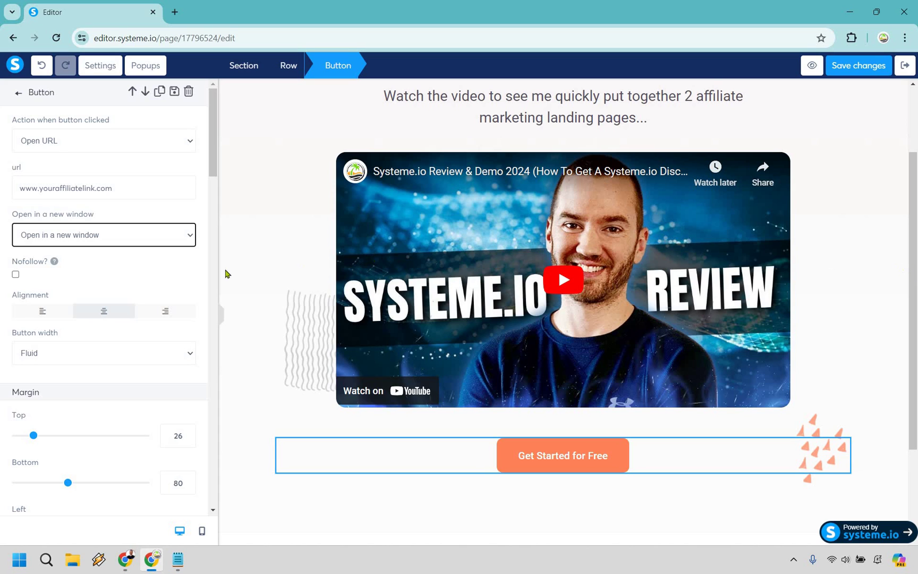
# - Change the button text to "Click Here To Get Started For Free"
pyautogui.scroll(-7, 110, 270)
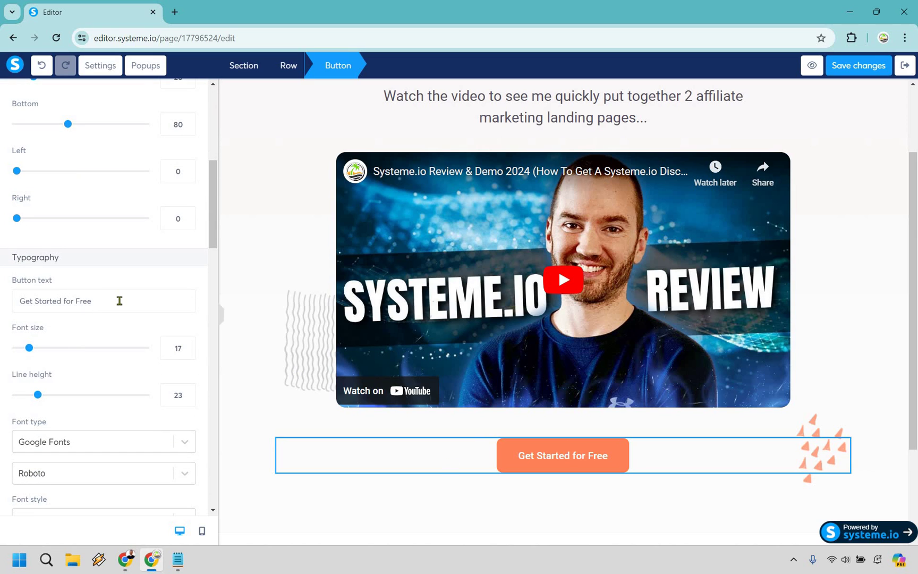
pyautogui.tripleClick(119, 301)
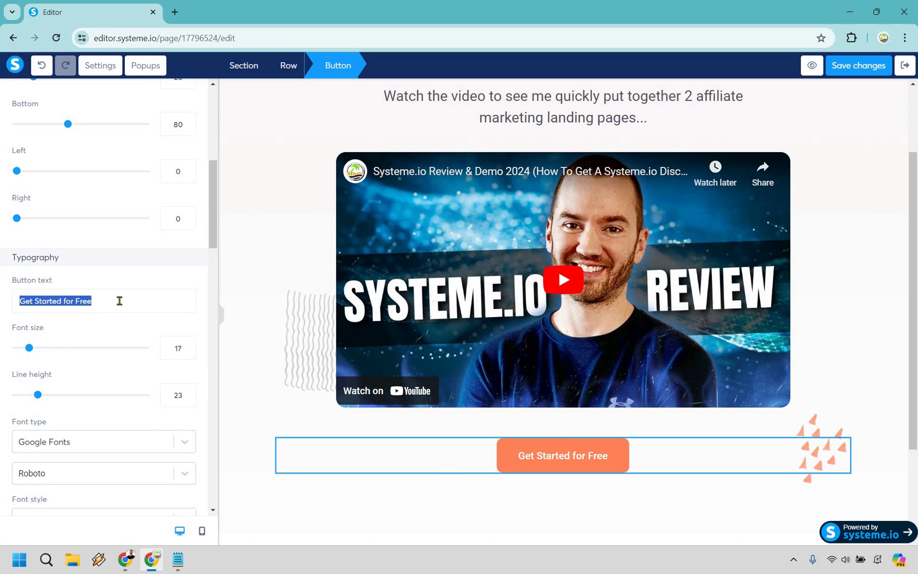
pyautogui.write('Click Here')
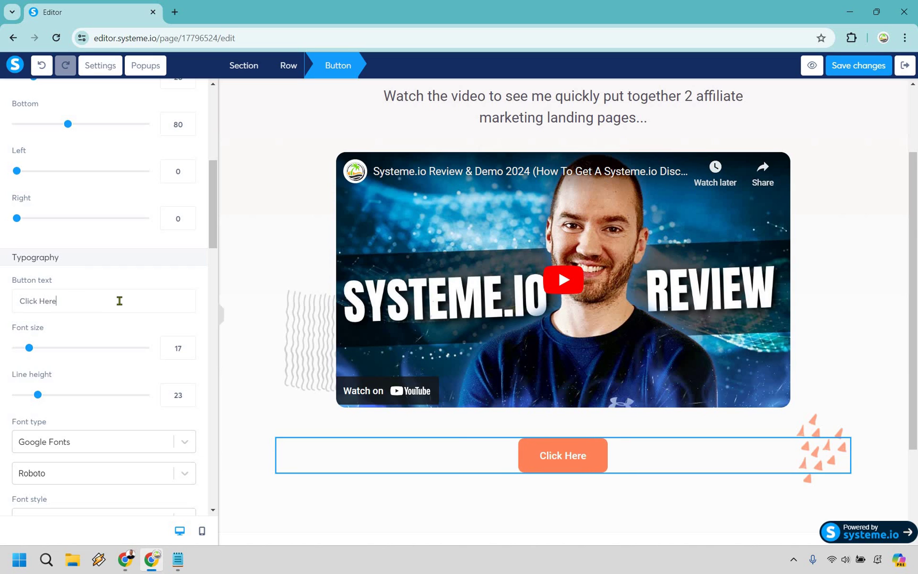
pyautogui.write(' To Get Start')
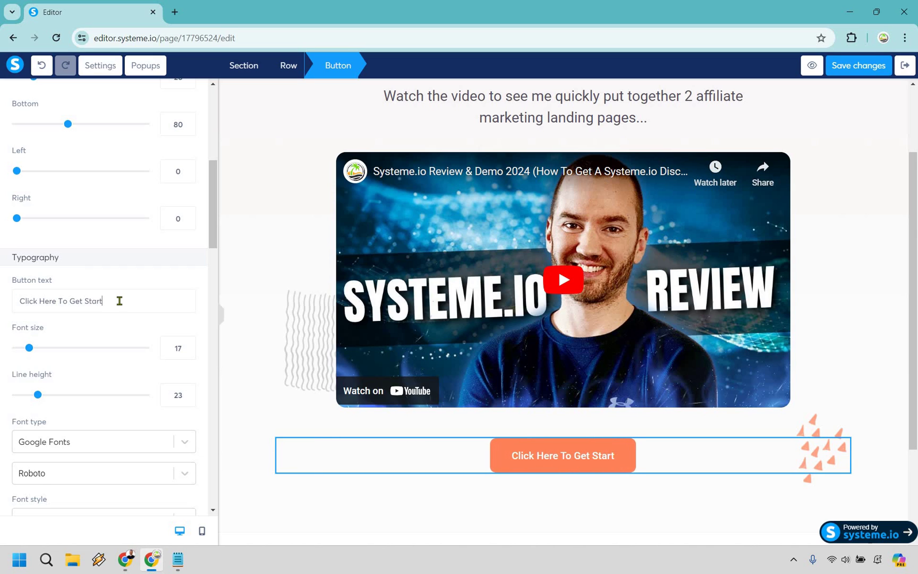
pyautogui.write('ed For Free')
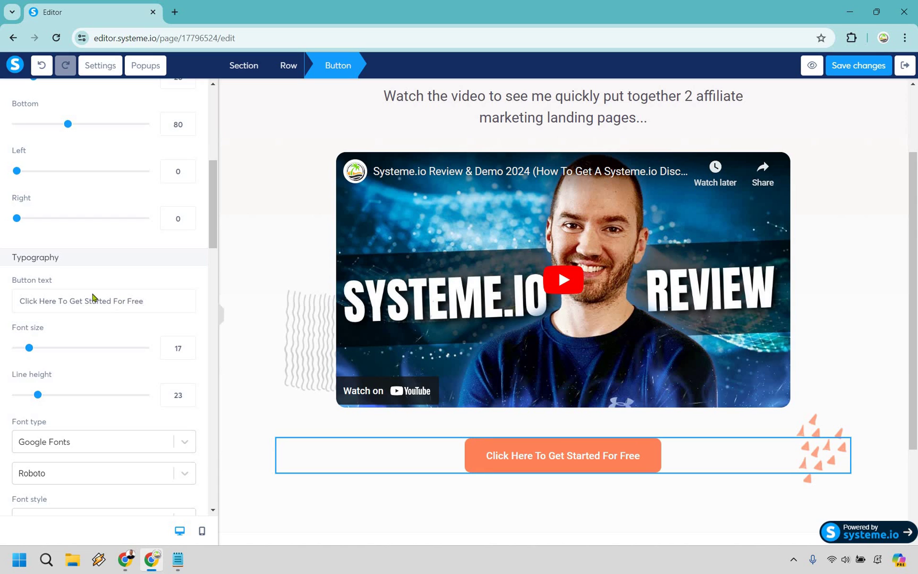
# - Set the button's background color to the default red, D0021B
pyautogui.scroll(-8, 93, 297)
pyautogui.click(24, 344)
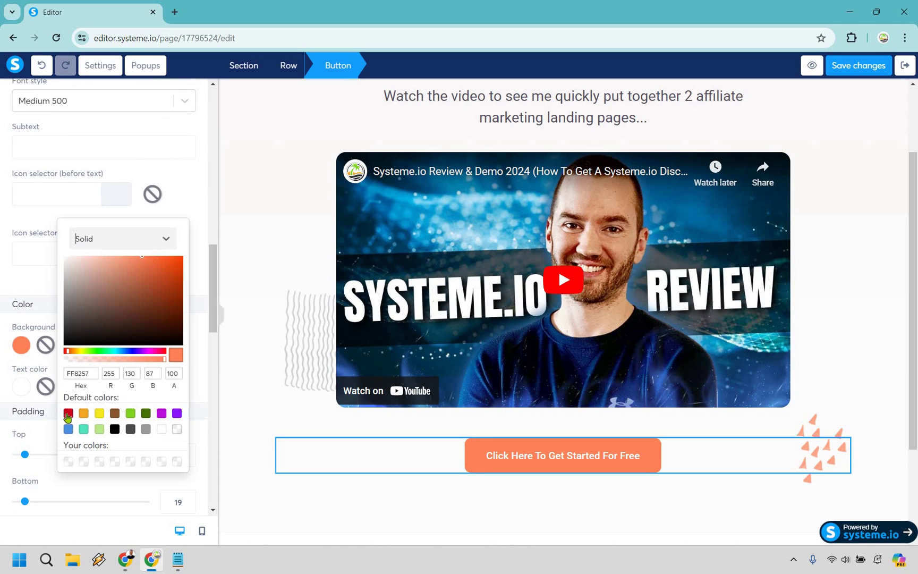
pyautogui.click(68, 414)
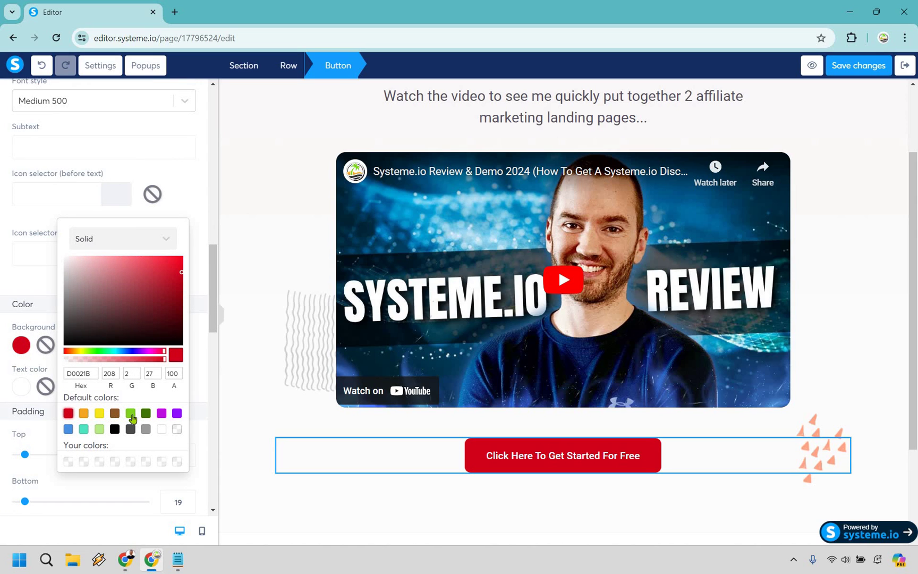
# - Try light green, dark green and blue as the button's background color, and return it to red D0021B
pyautogui.click(132, 415)
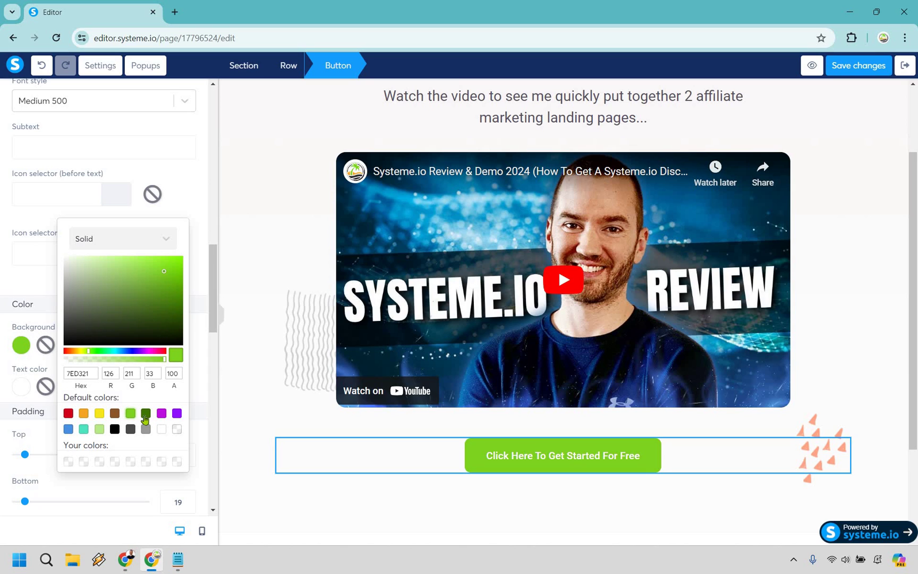
pyautogui.click(146, 415)
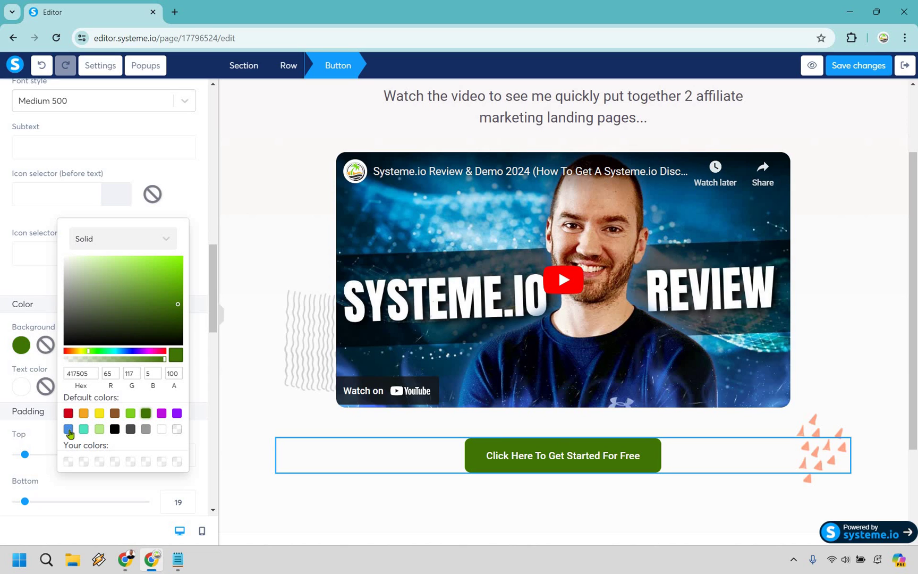
pyautogui.click(68, 428)
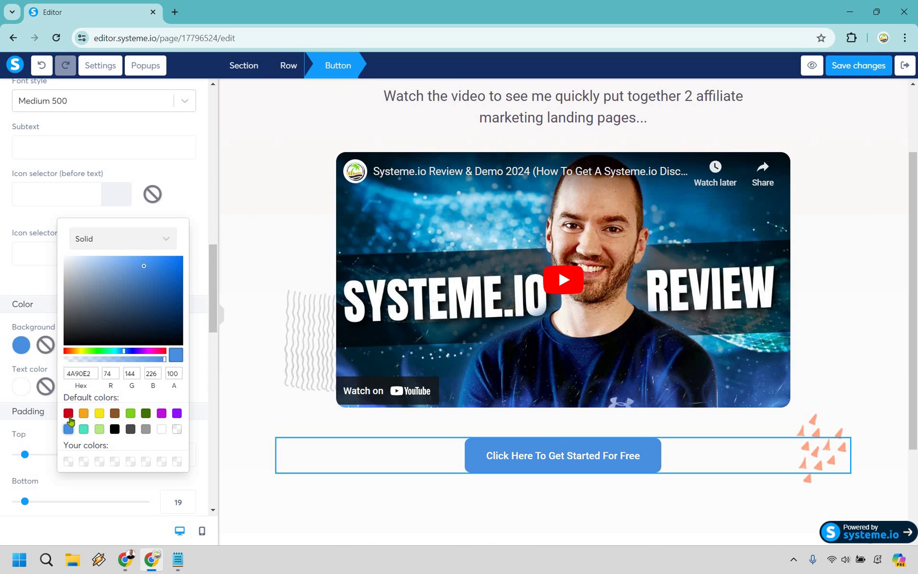
pyautogui.hotkey('ctrl', 'z')
pyautogui.hotkey('ctrl', 'z')
pyautogui.hotkey('ctrl', 'z')
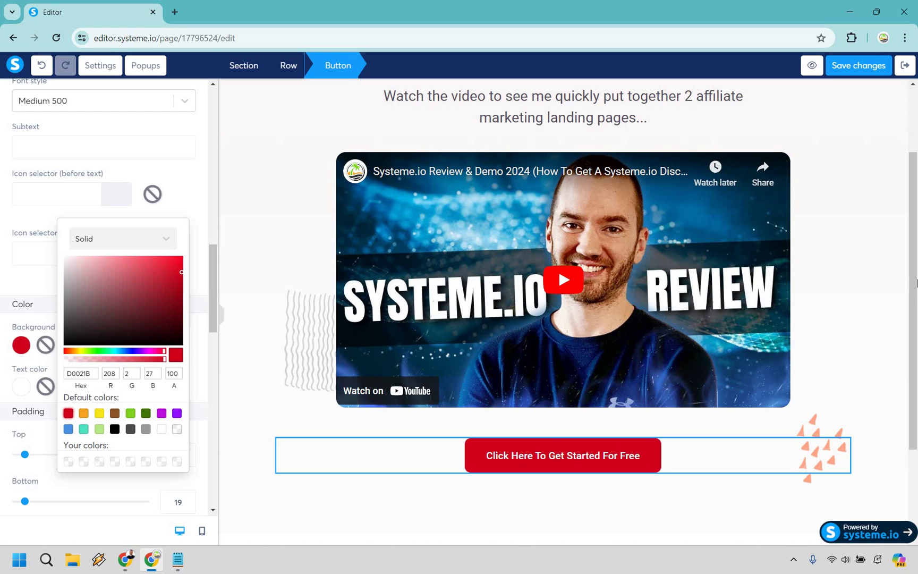
pyautogui.click(876, 299)
pyautogui.click(877, 299)
# - Look over the edited sales page, exit the page editor and preview the page in a new browser tab
pyautogui.scroll(-2, 877, 300)
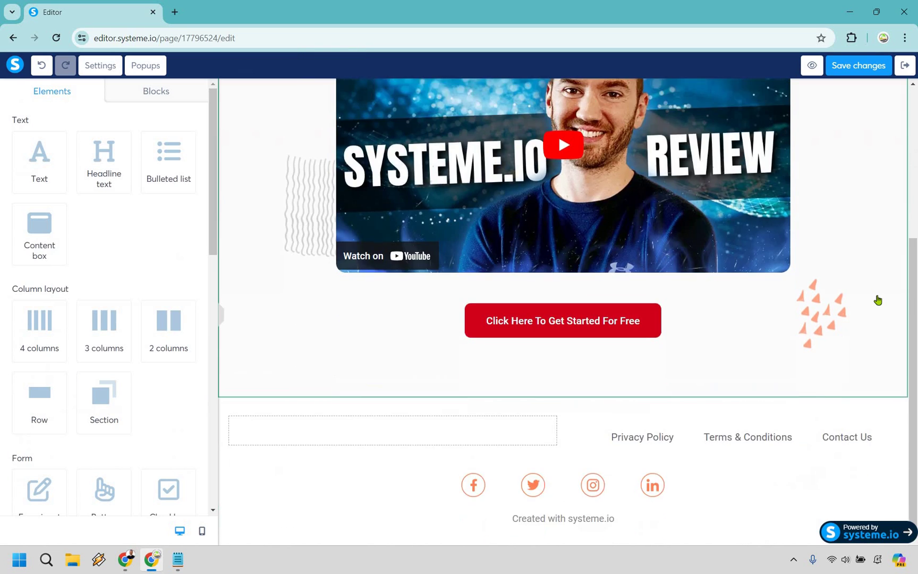
pyautogui.scroll(4, 877, 300)
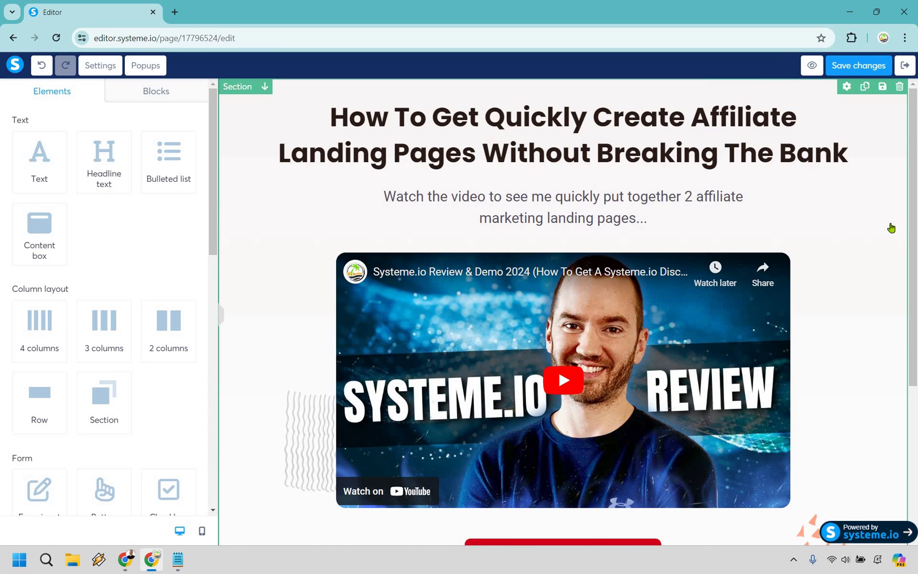
pyautogui.scroll(-3, 890, 227)
pyautogui.scroll(3, 891, 227)
pyautogui.click(905, 66)
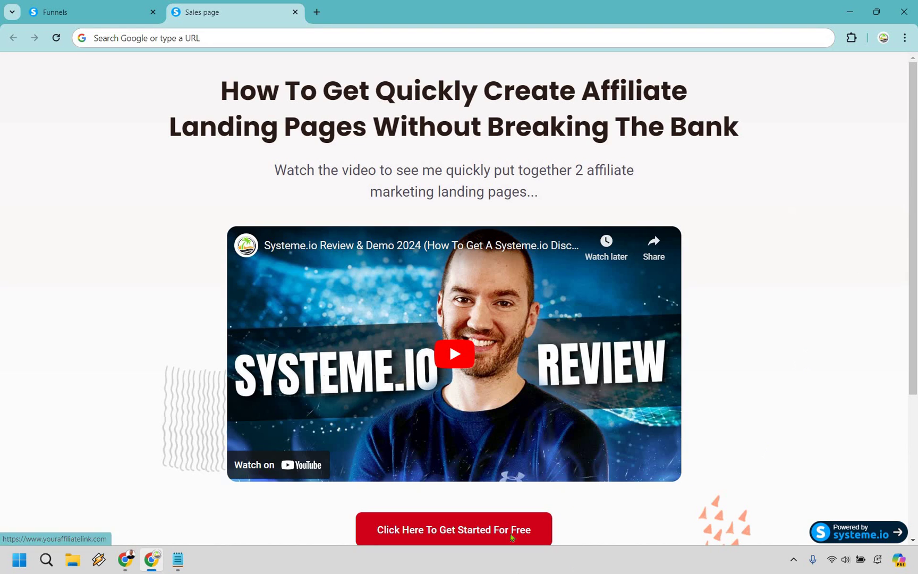
# - Examine the previewed sales page from the headline down to the footer
pyautogui.scroll(-4, 754, 442)
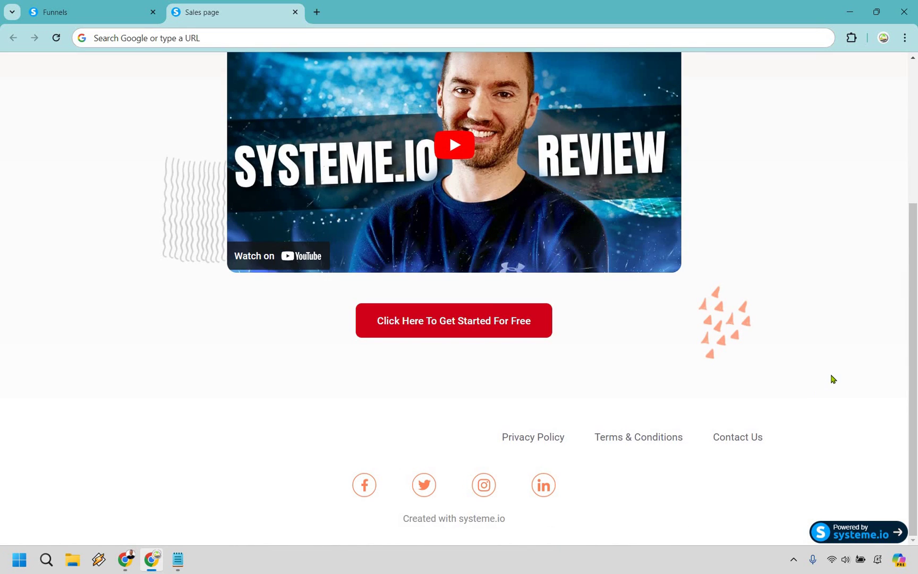
pyautogui.click(914, 199)
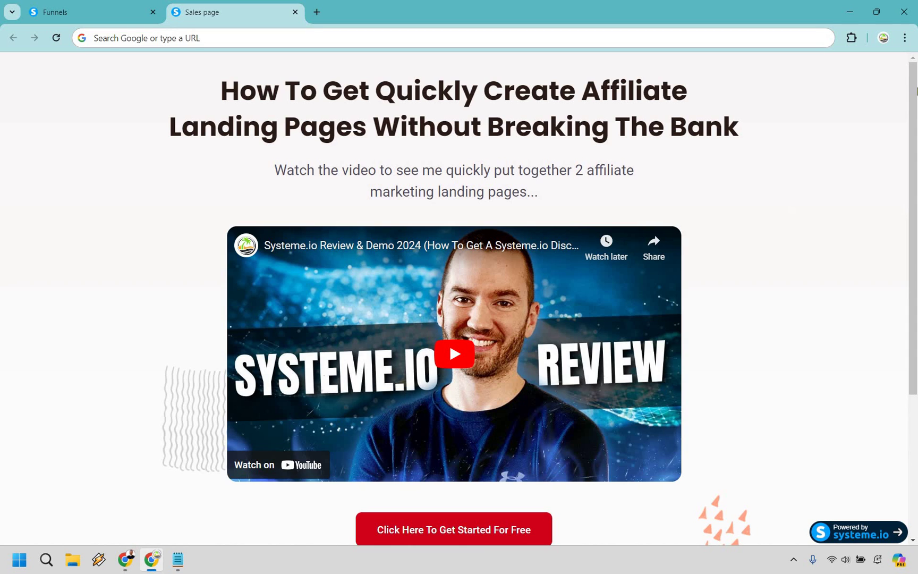
pyautogui.scroll(-1, 916, 93)
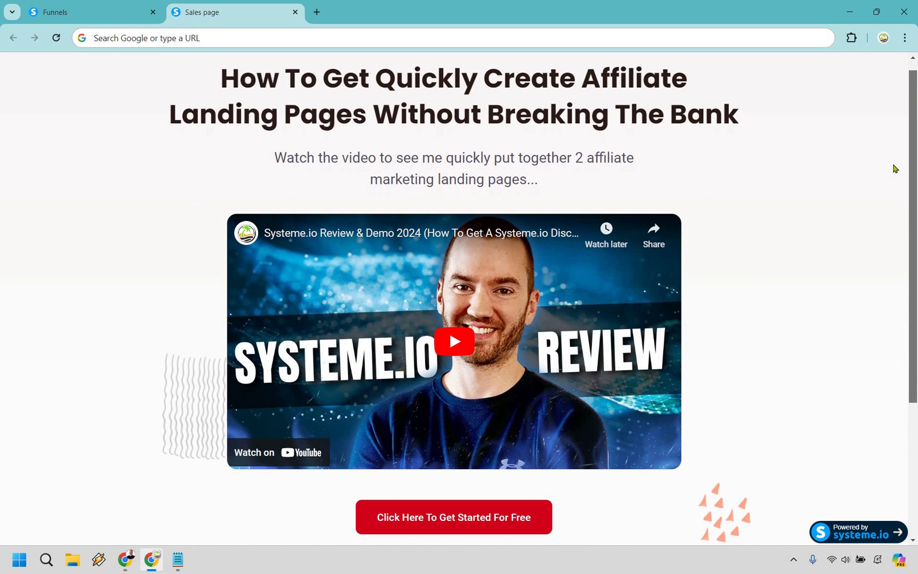